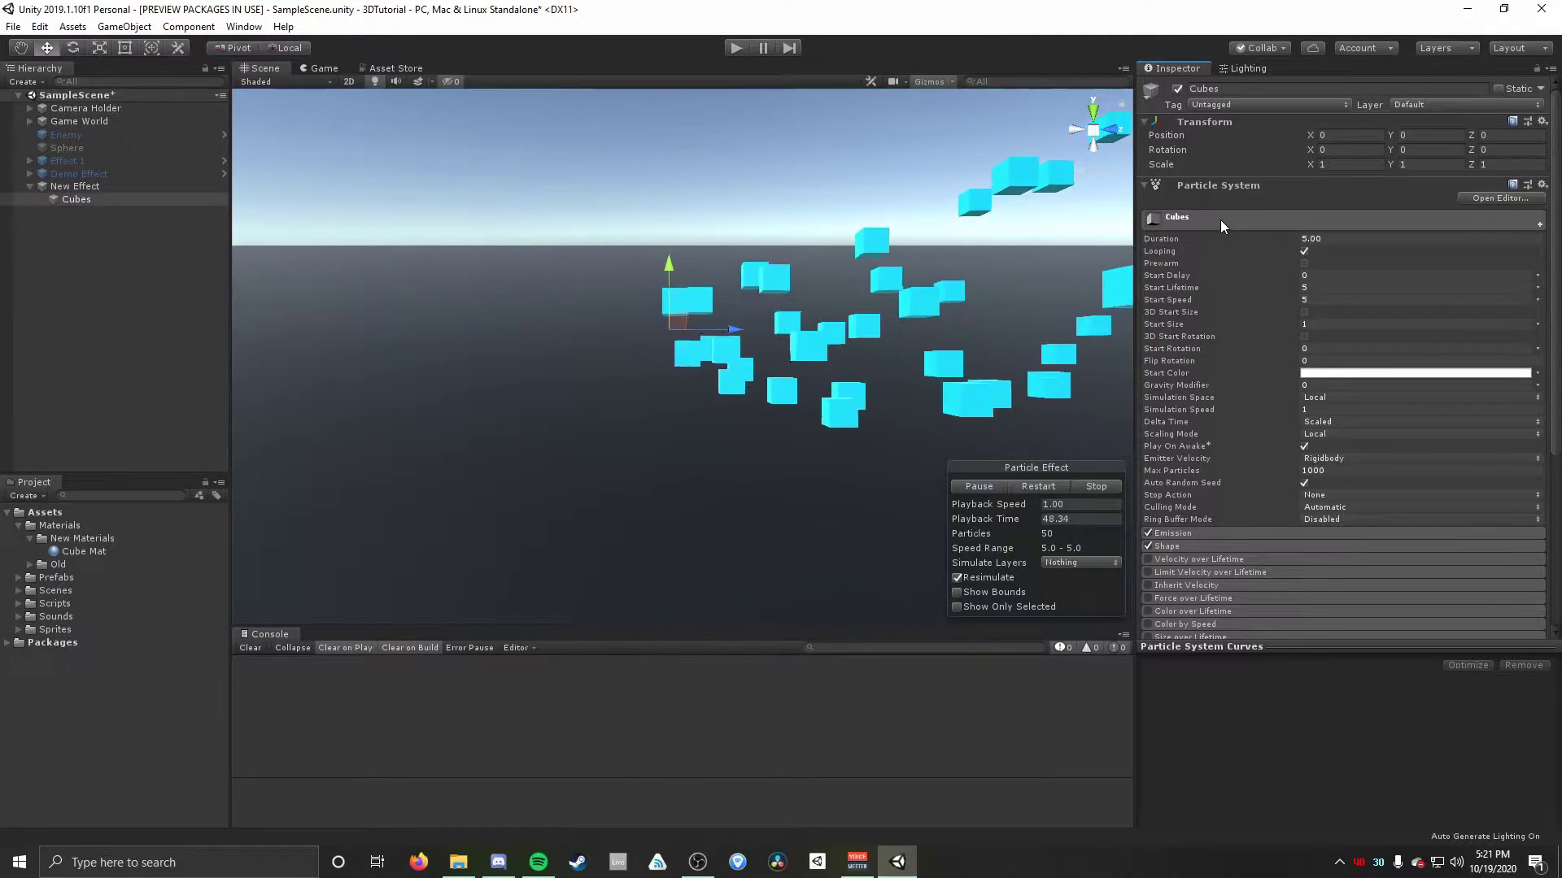
Enable 3D Start Rotation so rotation can be set per axis.
scroll(1186, 218, "down", 3)
scroll(1186, 235, "up", 3)
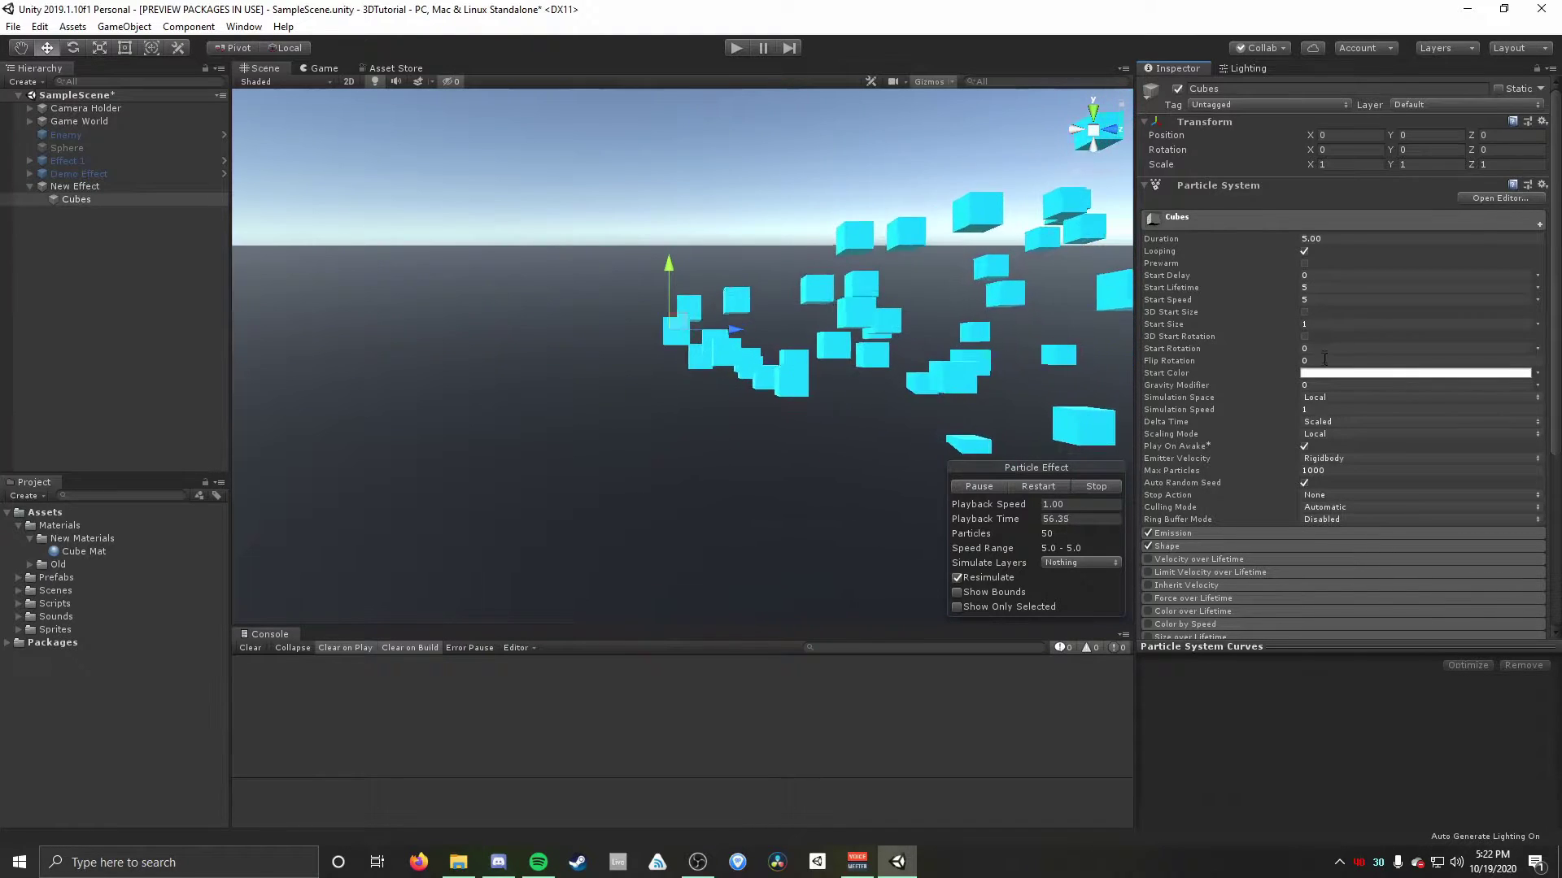
left_click(1315, 387)
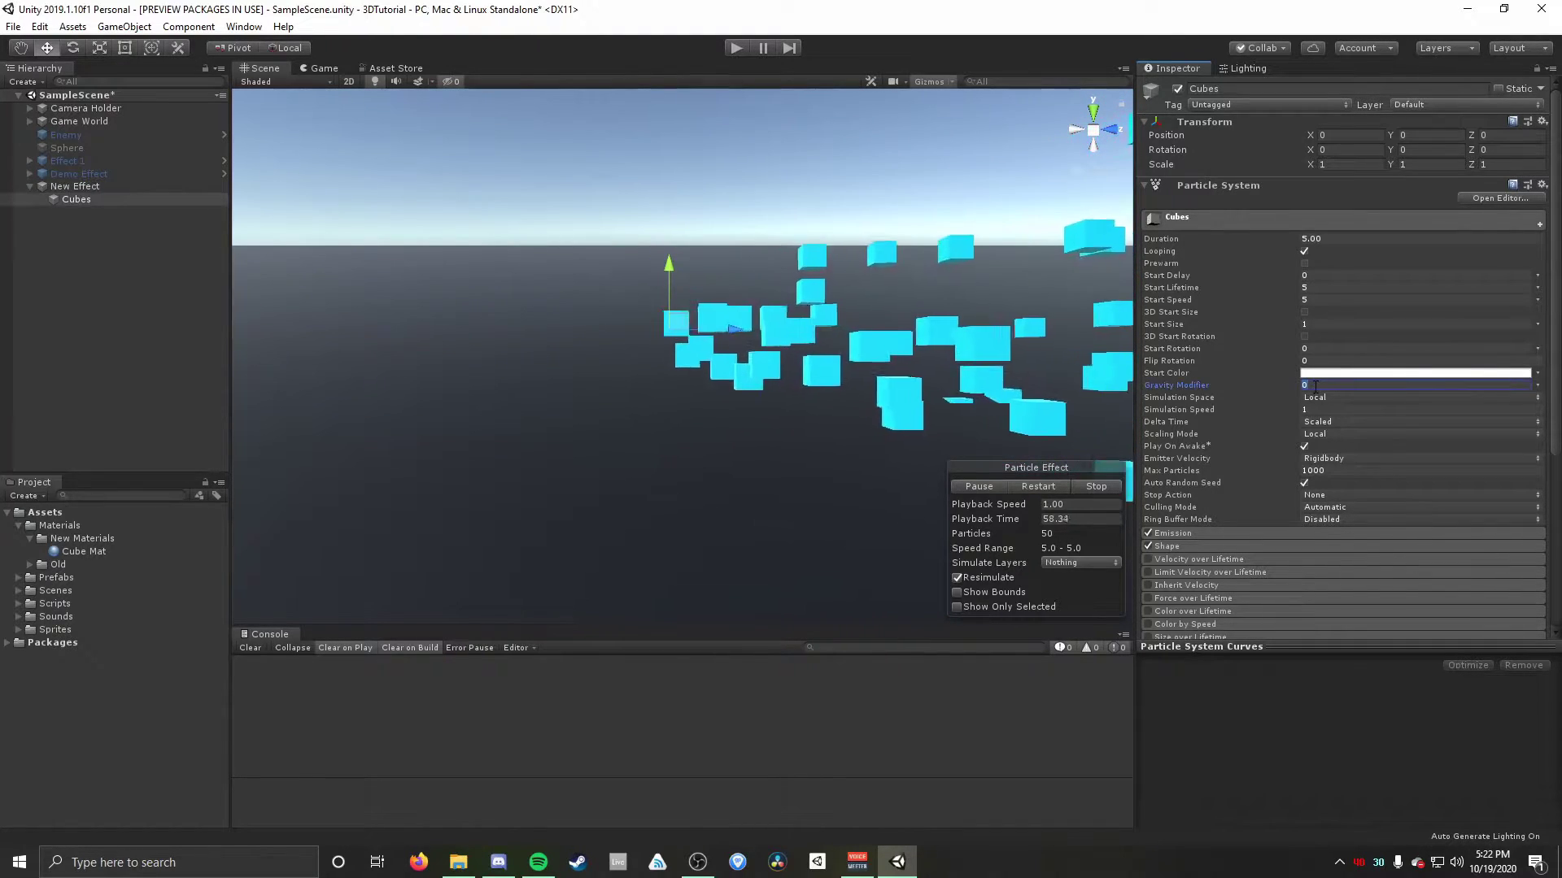
left_click(1306, 312)
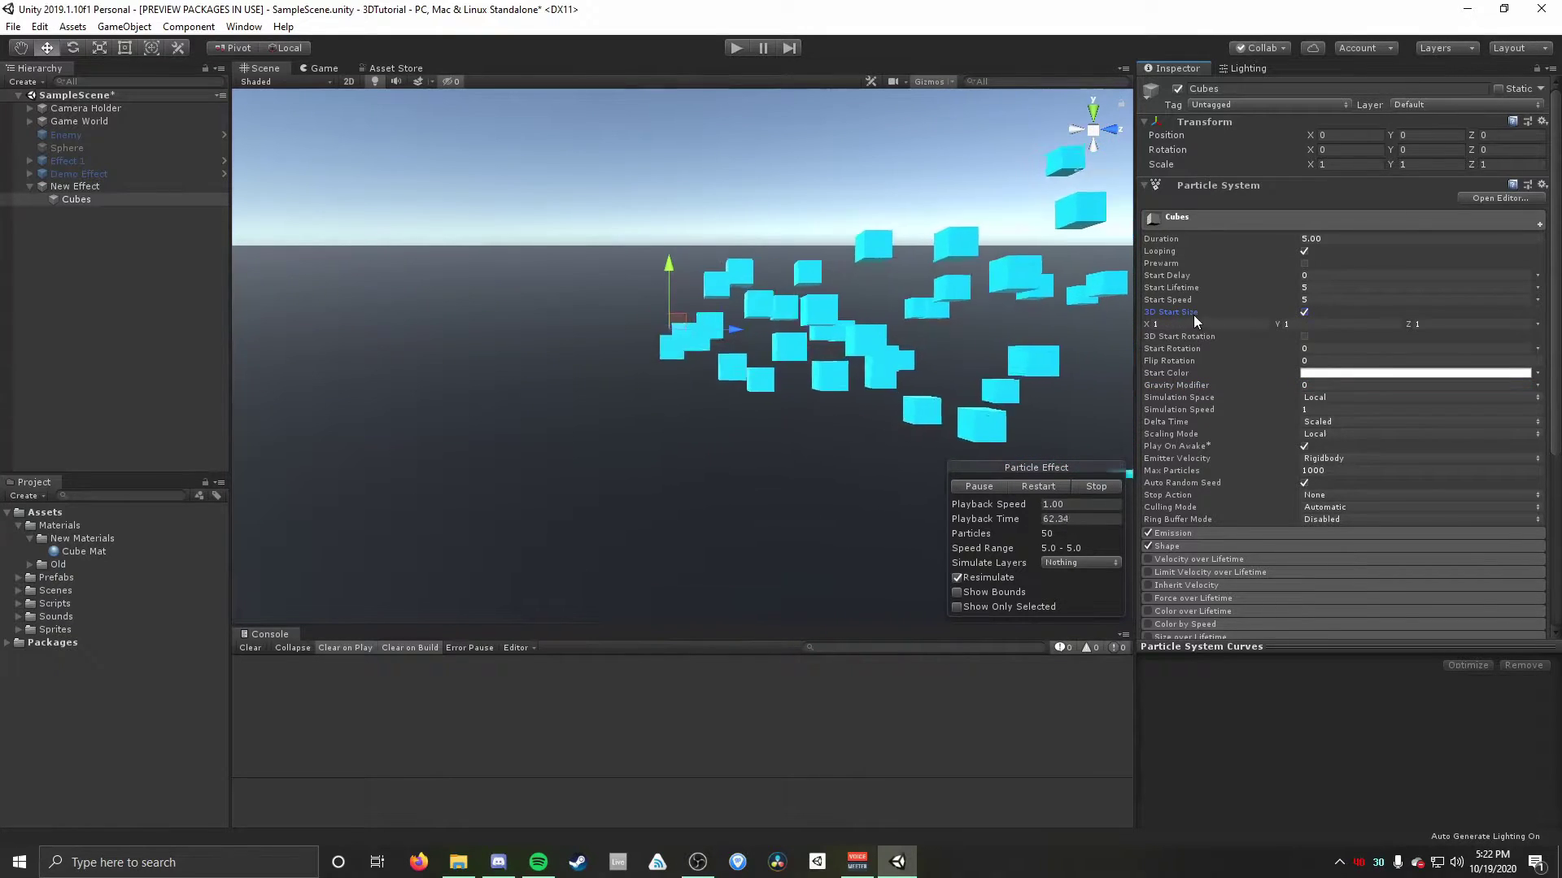
left_click(1306, 312)
left_click(1304, 336)
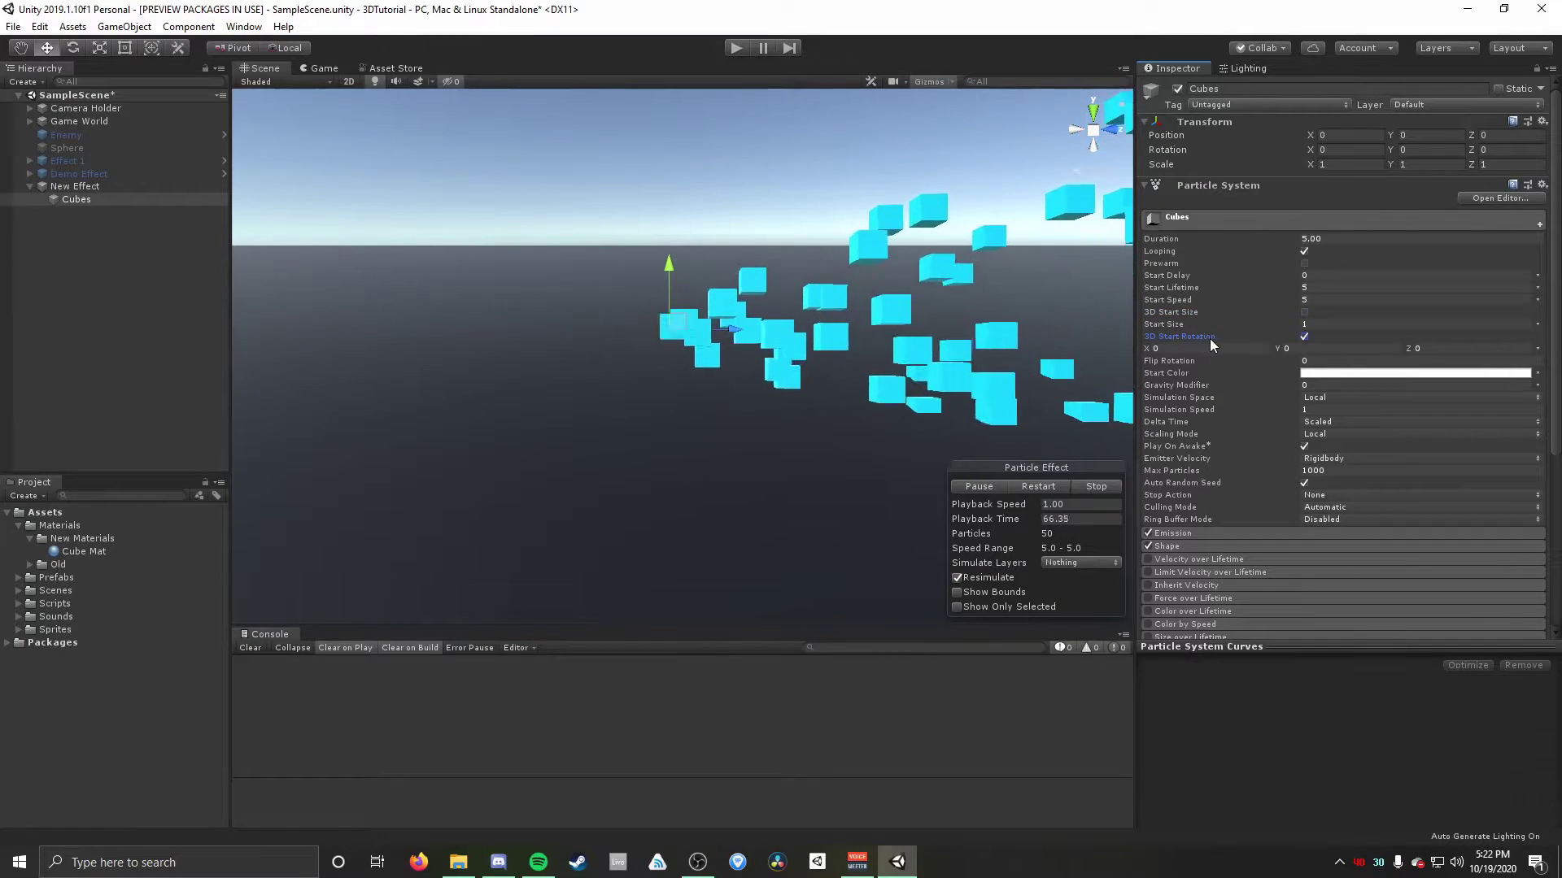
key("shift+Tab")
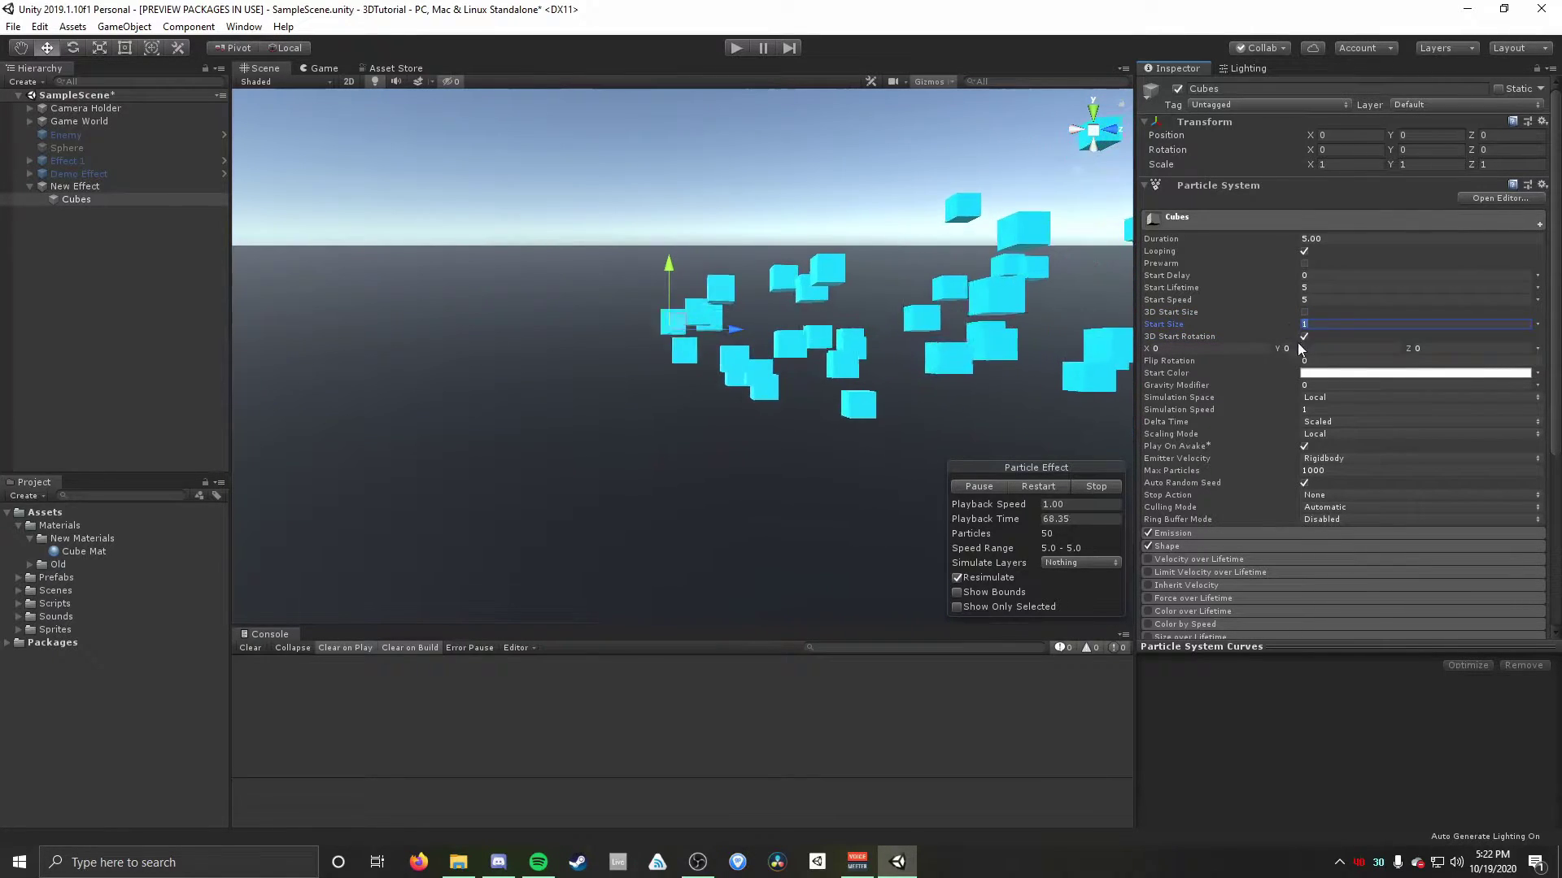
Make Start Rotation random between two constants, with 360 as the maximum on X, Y and Z.
left_click(1538, 350)
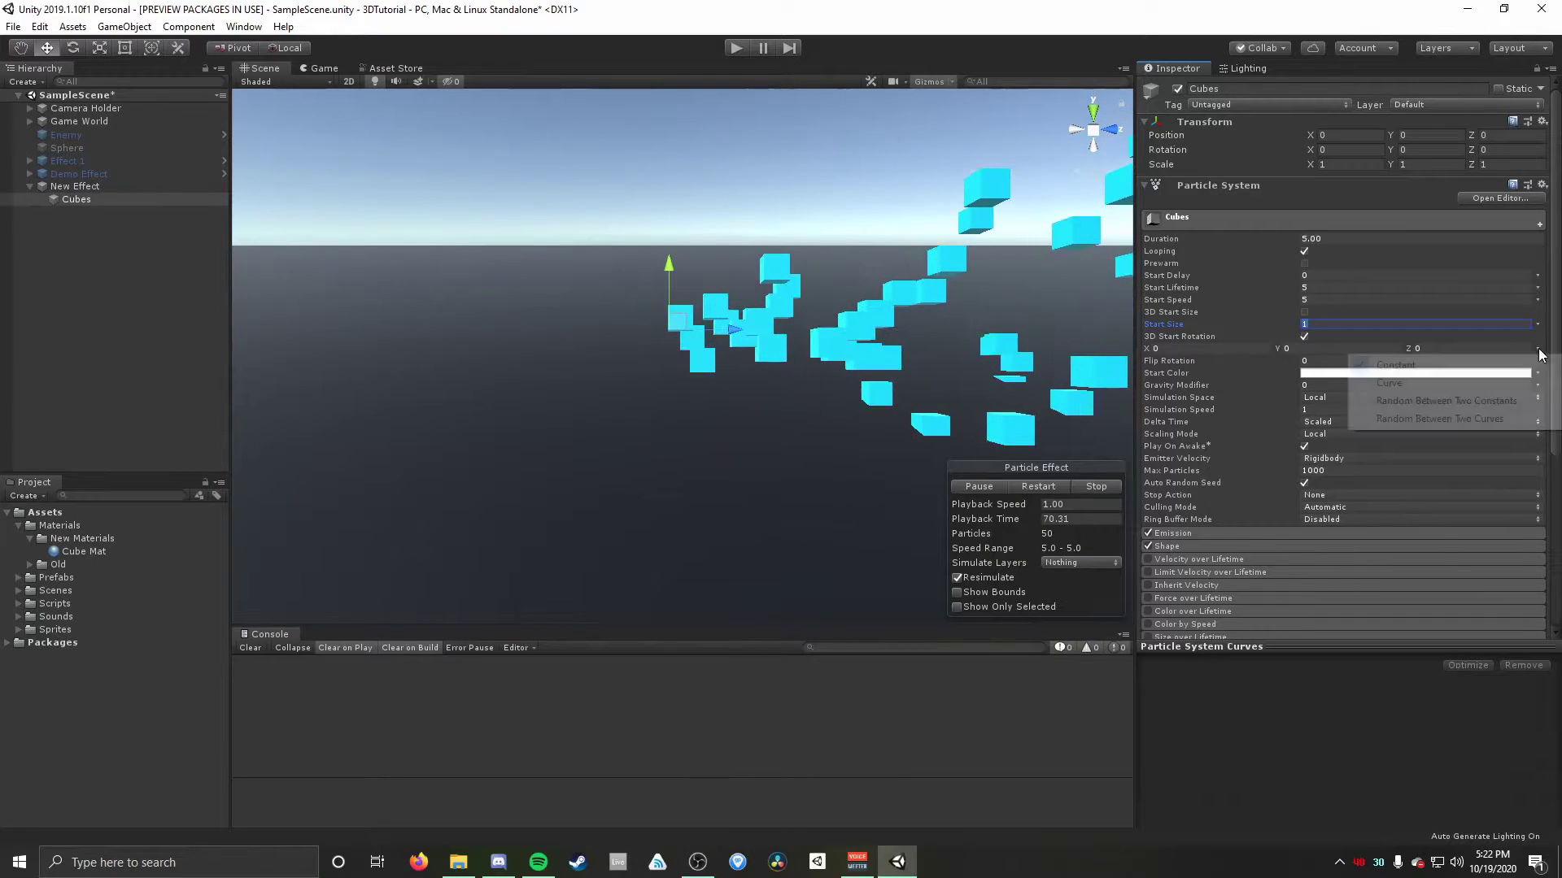
left_click(1487, 402)
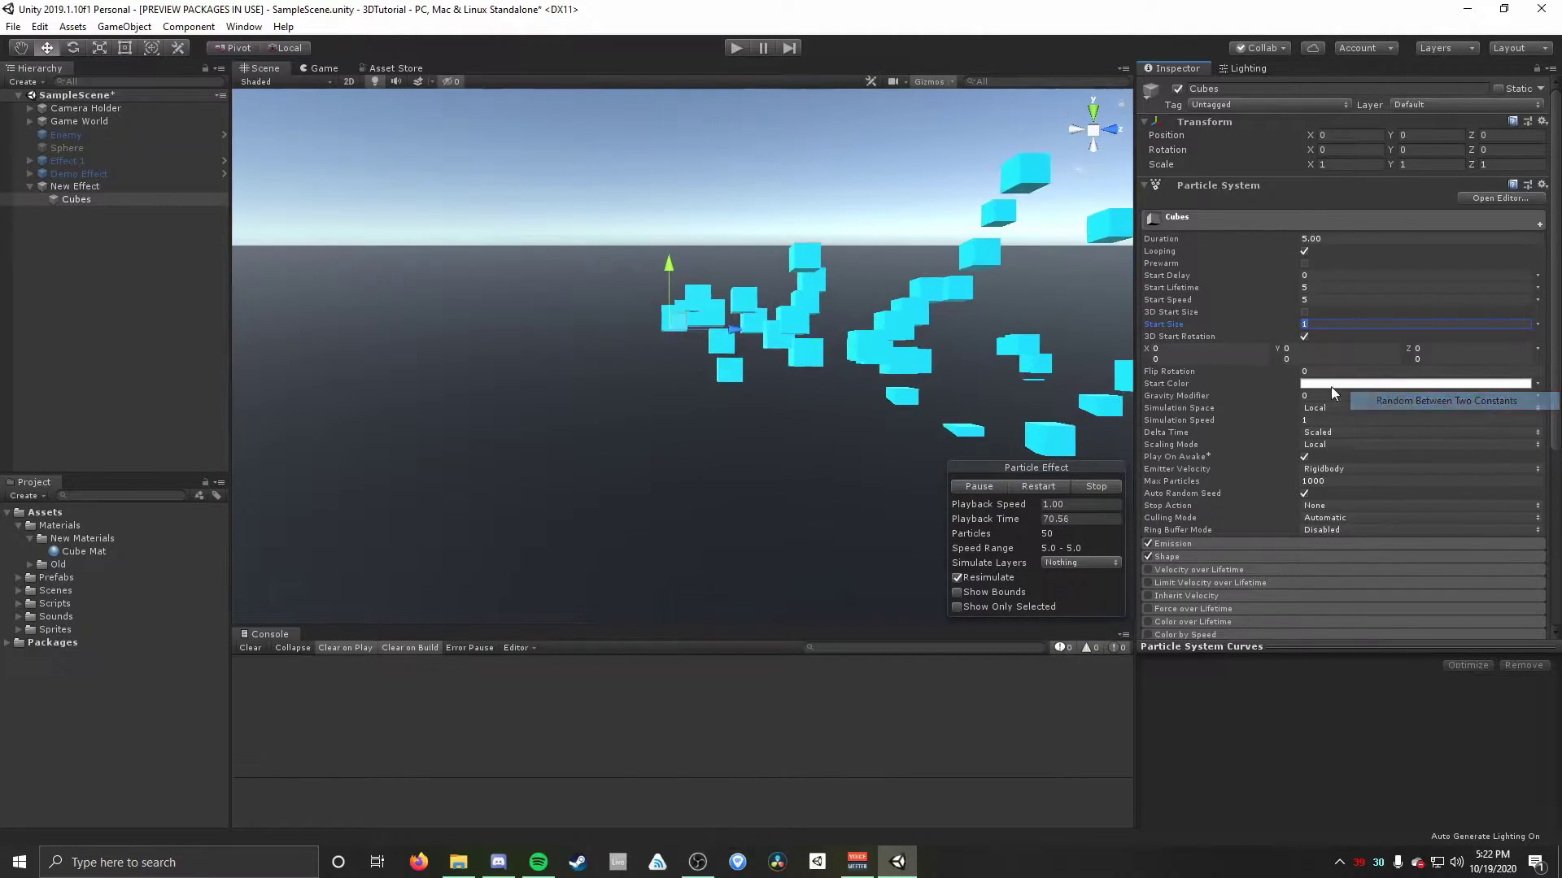
left_click(1208, 360)
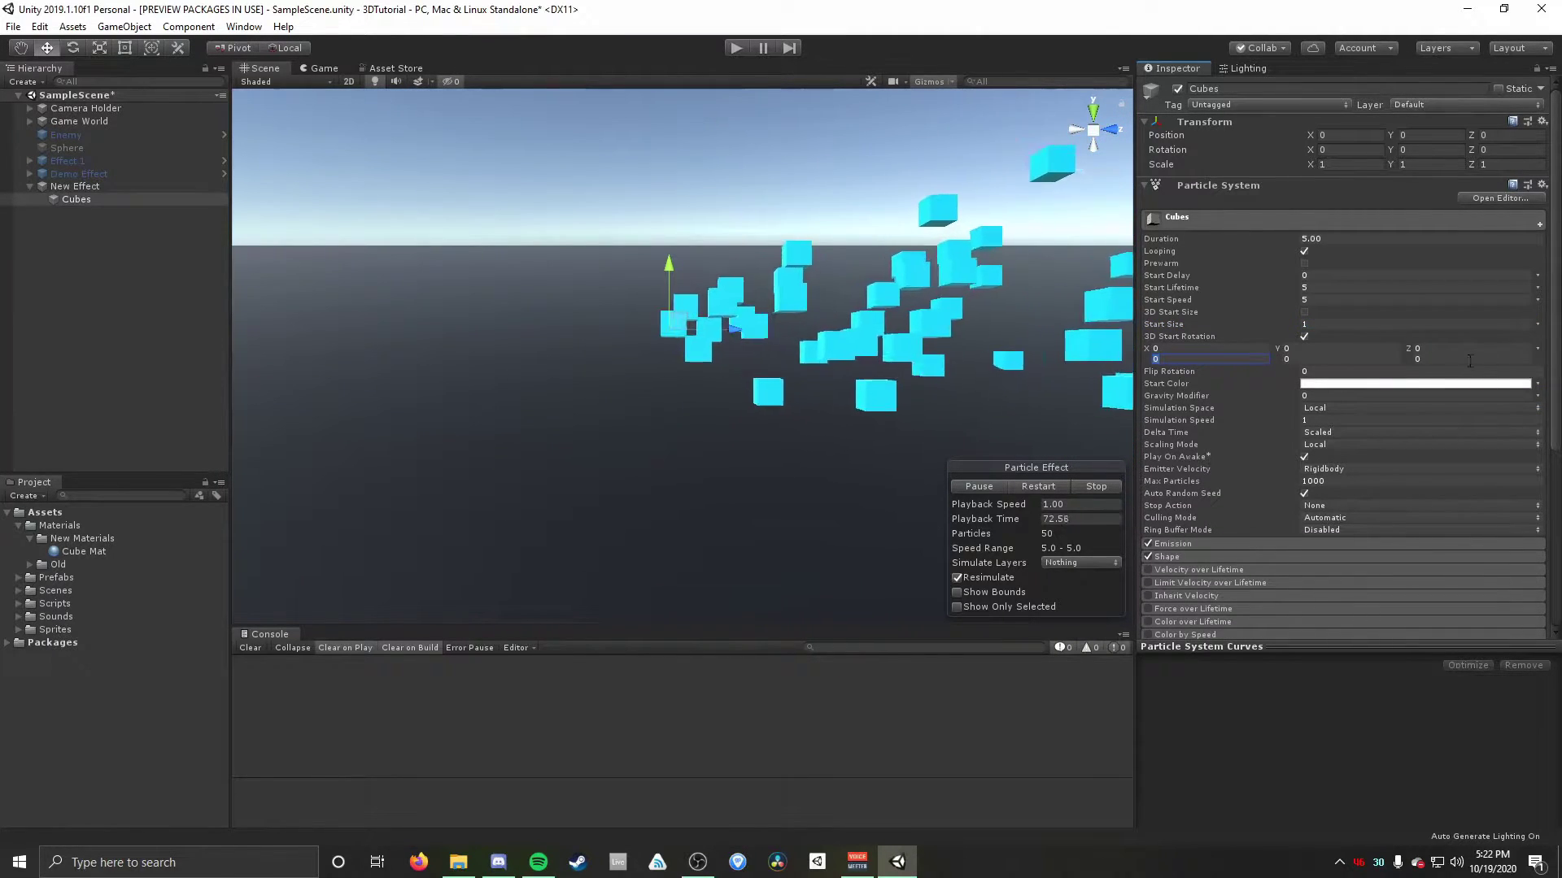
type("360")
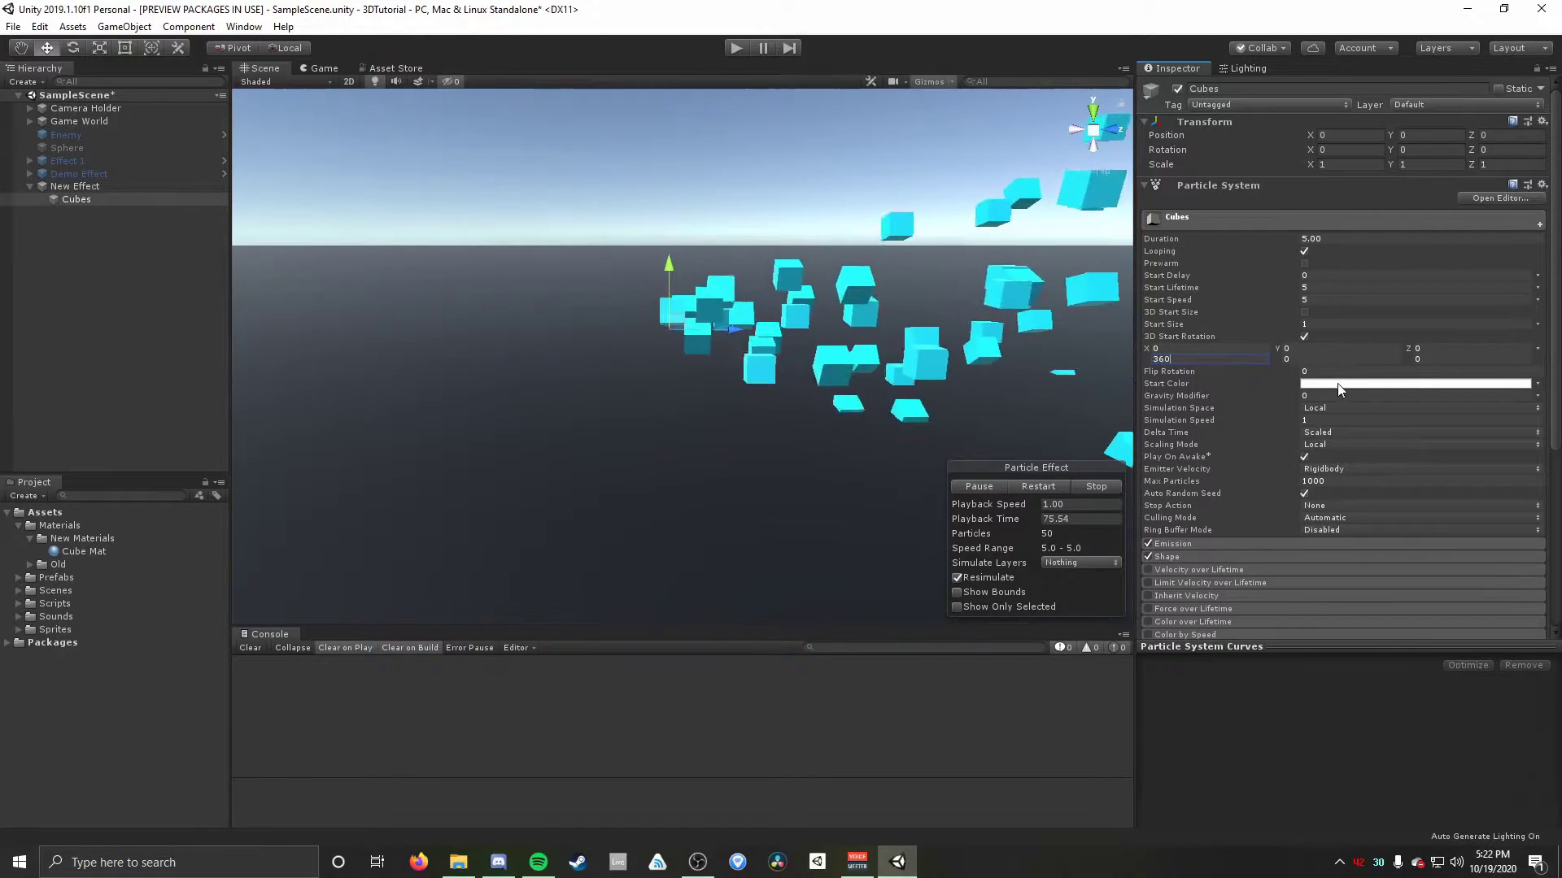
key("Tab")
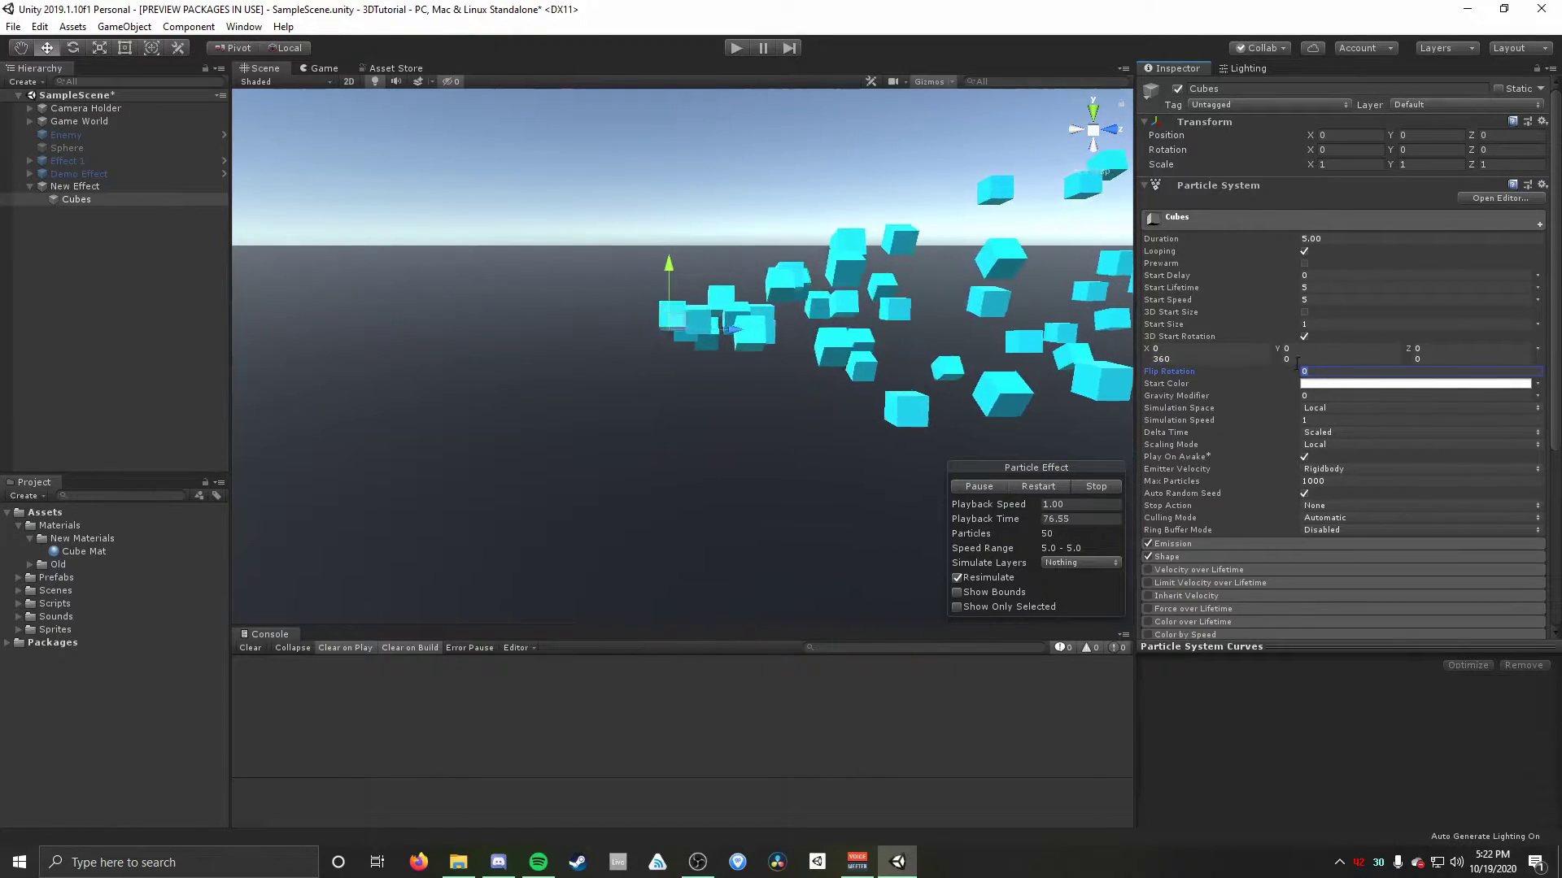
type("360")
key("Tab")
type("360")
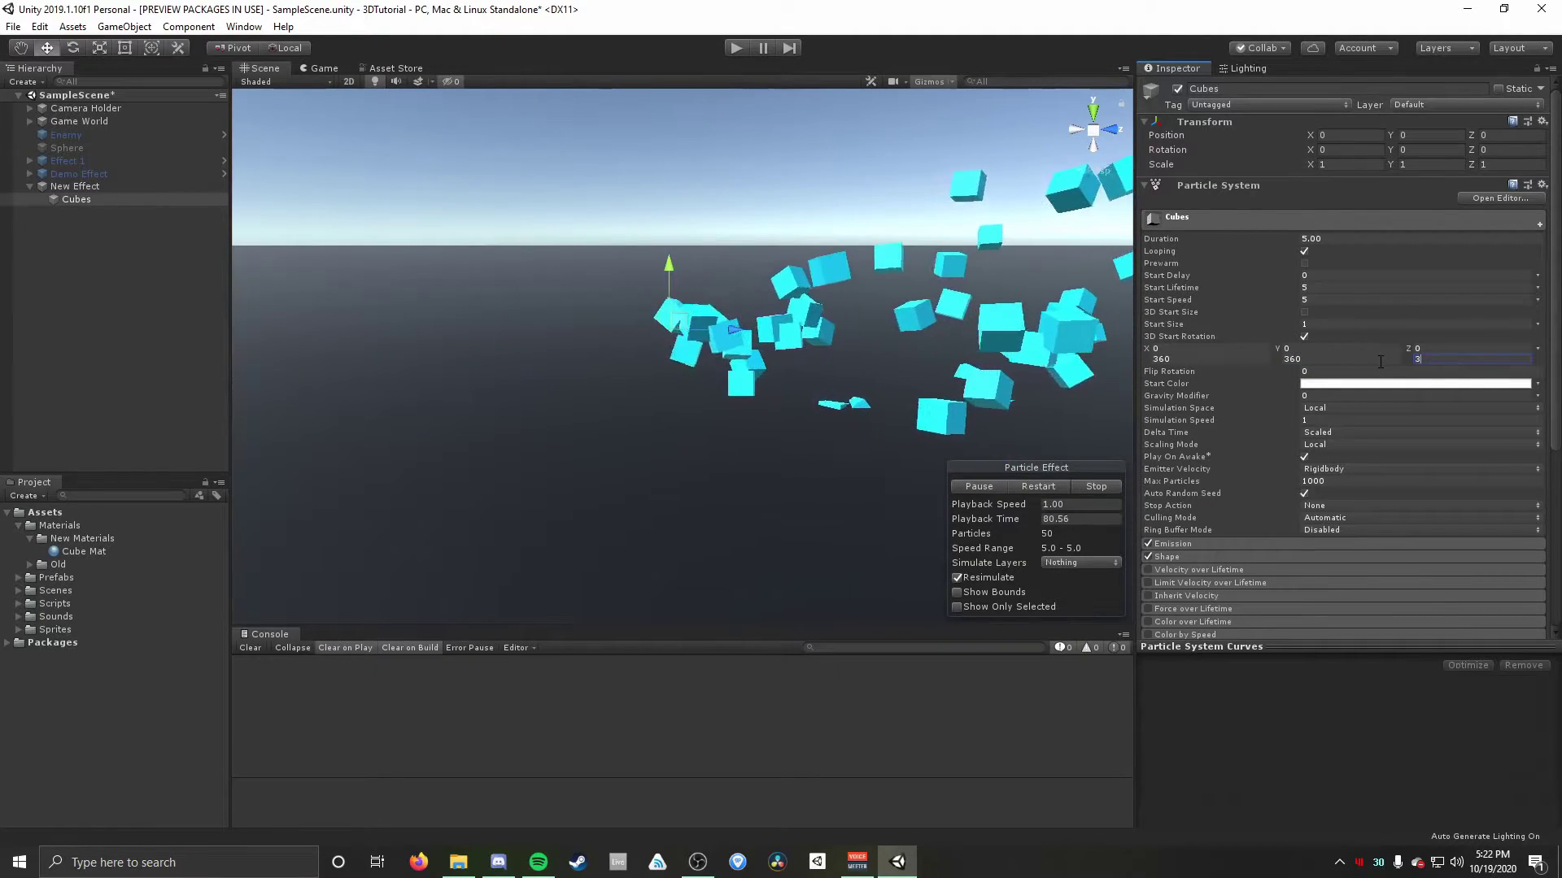
left_click(1196, 350)
key("Tab")
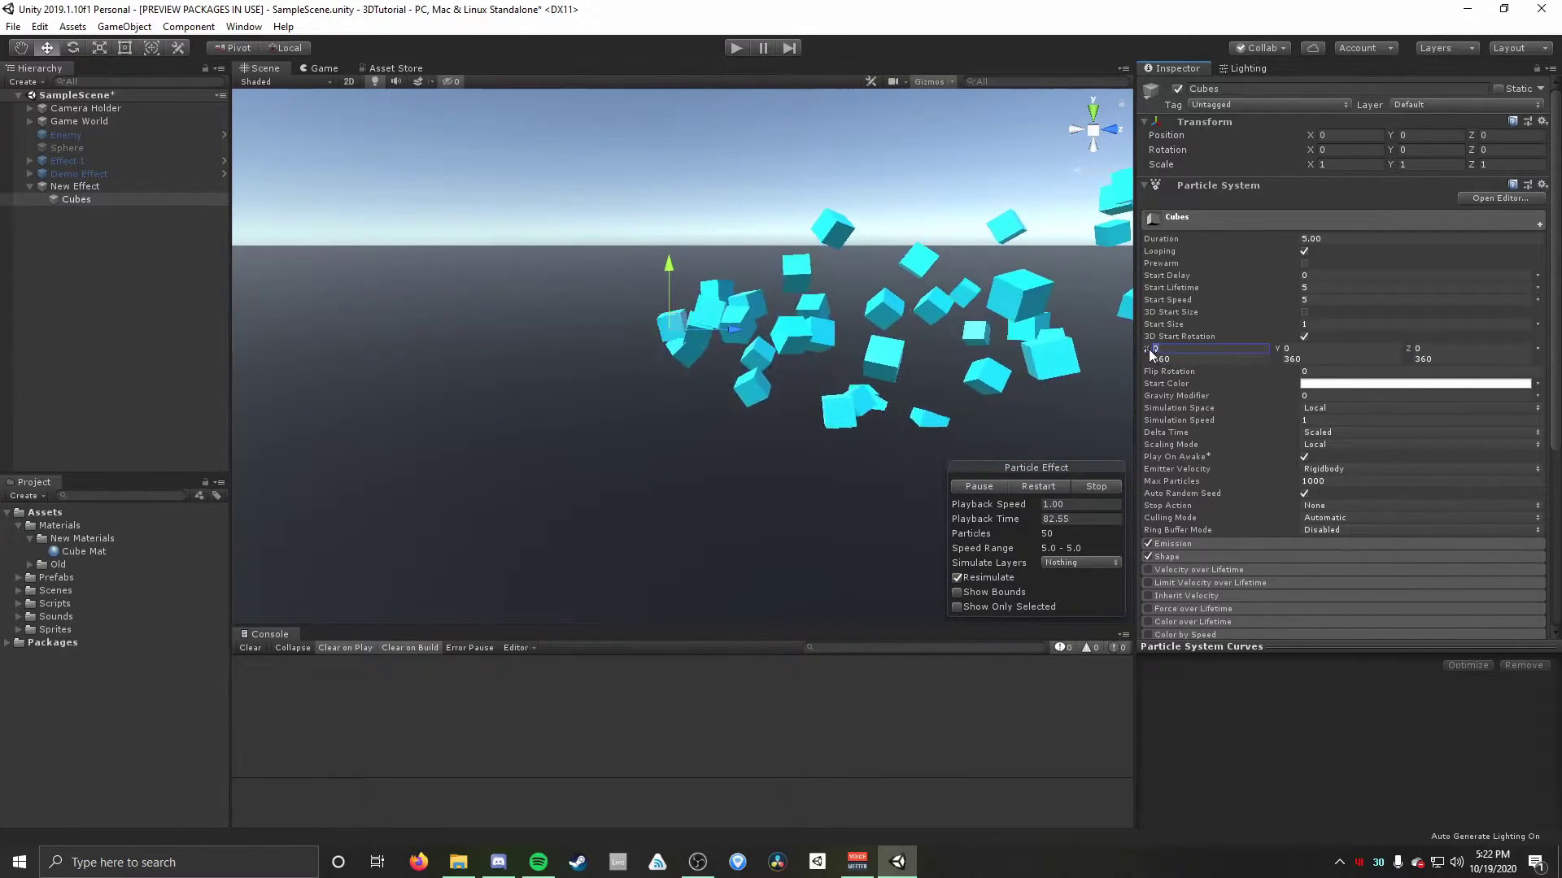
key("Tab")
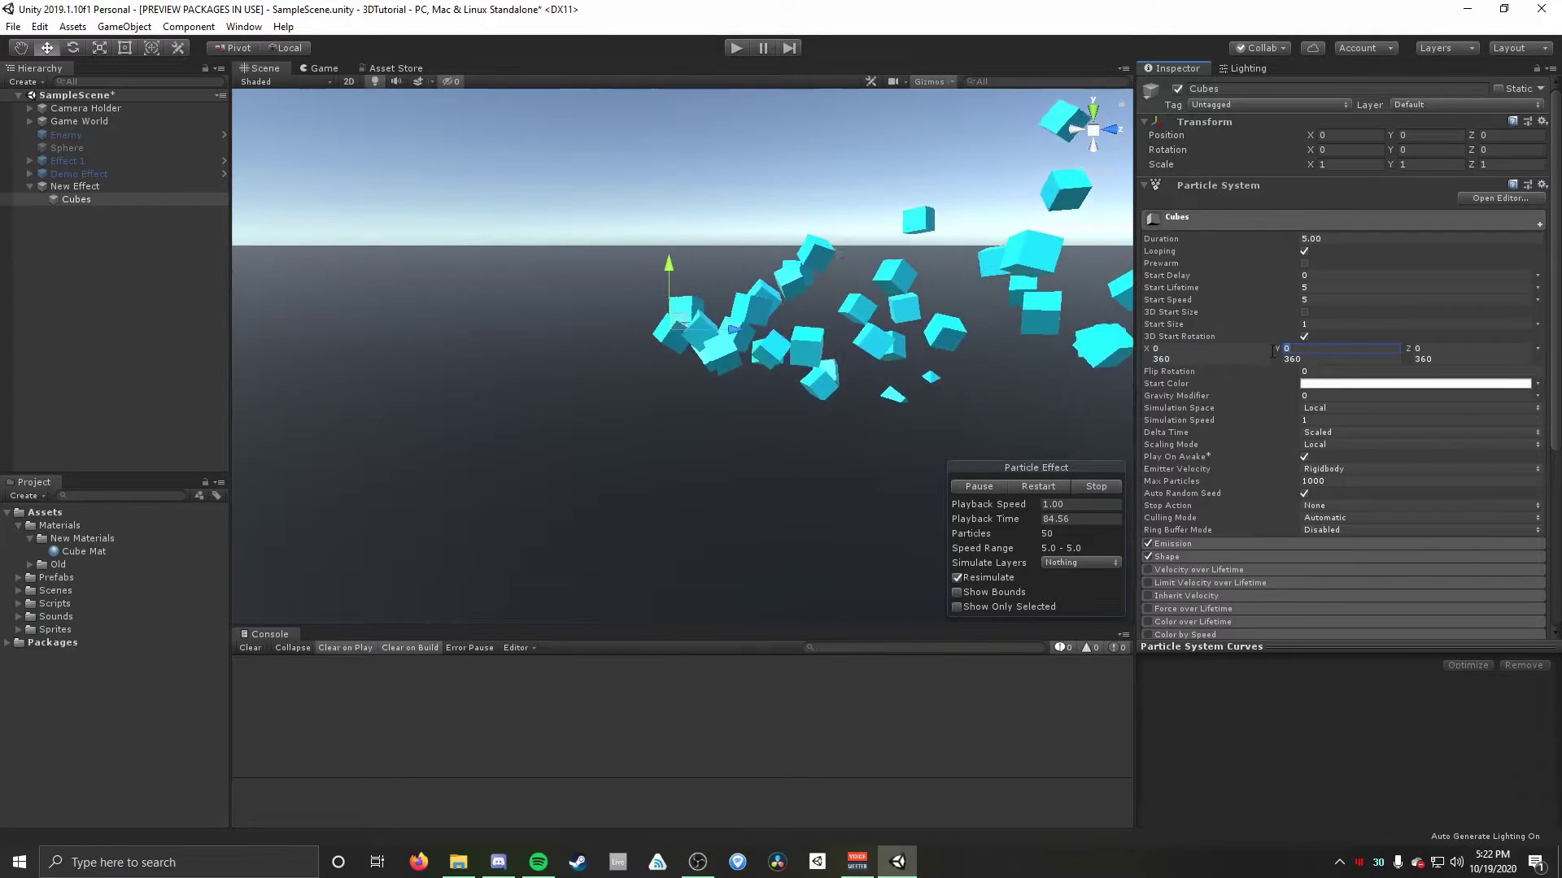
key("Tab")
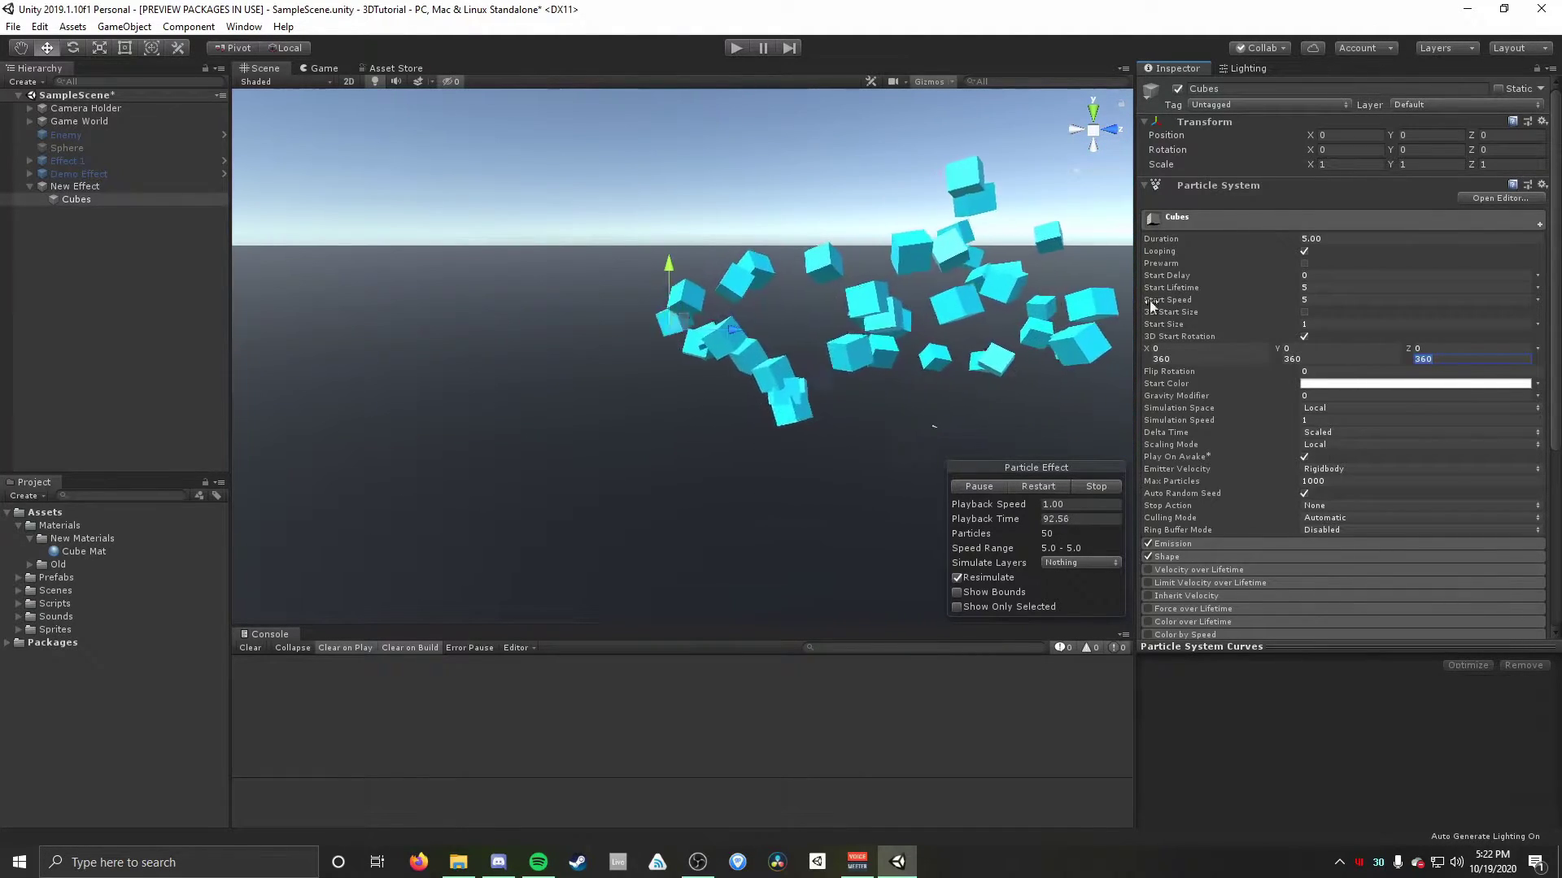
Randomize Start Lifetime between 2.5 and 5 and Start Speed between 0 and 3.
left_click(1537, 288)
left_click(1504, 340)
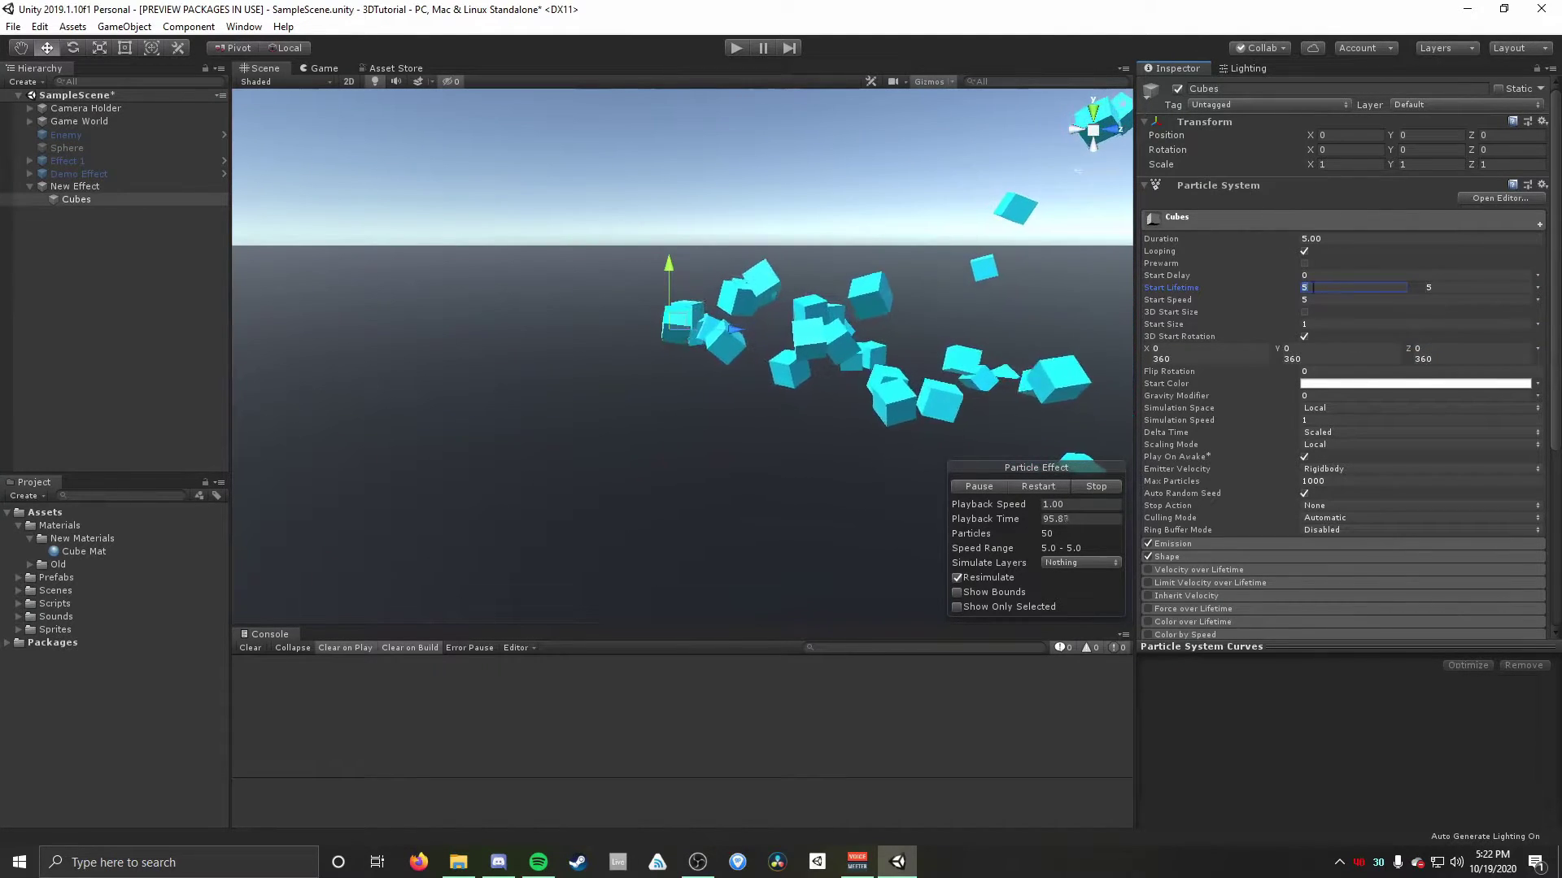
type("2.5")
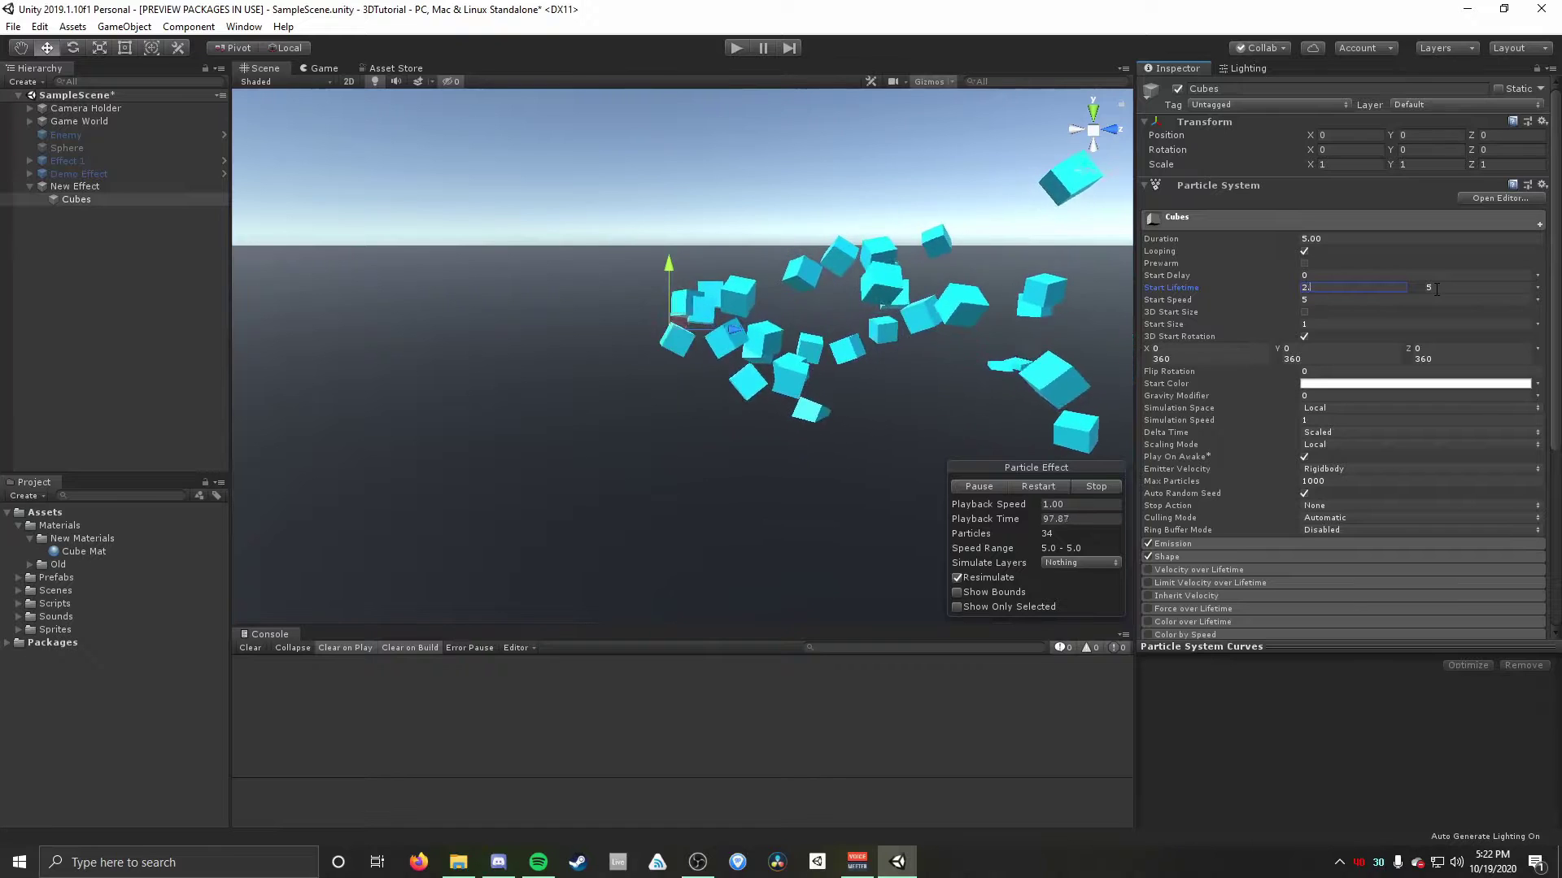
left_click(1537, 288)
left_click(1479, 352)
left_click(1338, 301)
type("0")
key("Tab")
type("3")
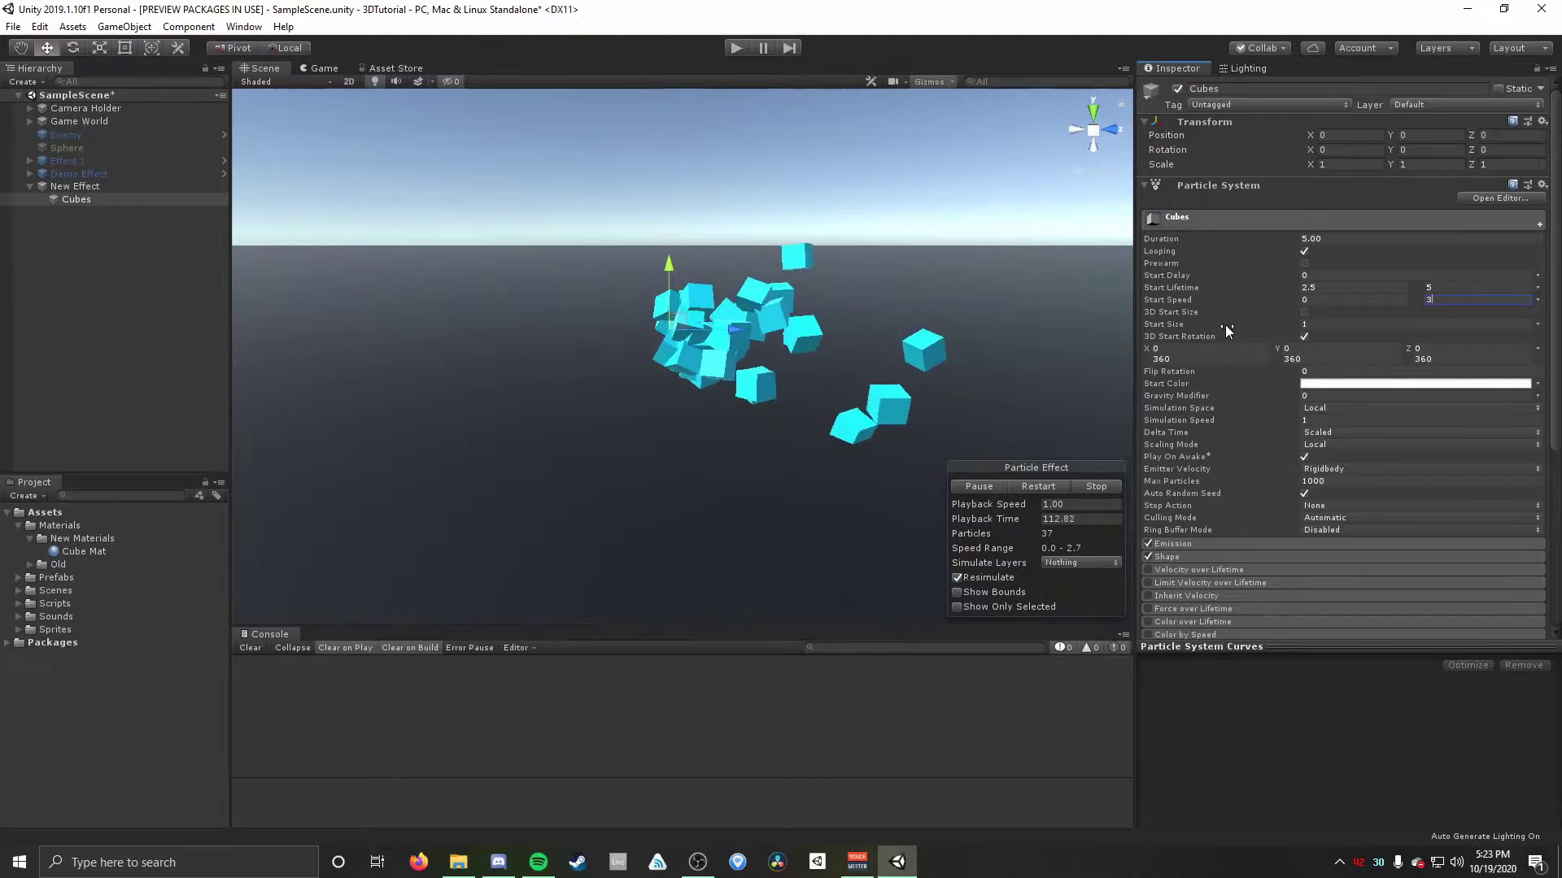
Randomize Start Size between 0.1 and 0.5 and restart the effect preview.
left_click(1501, 324)
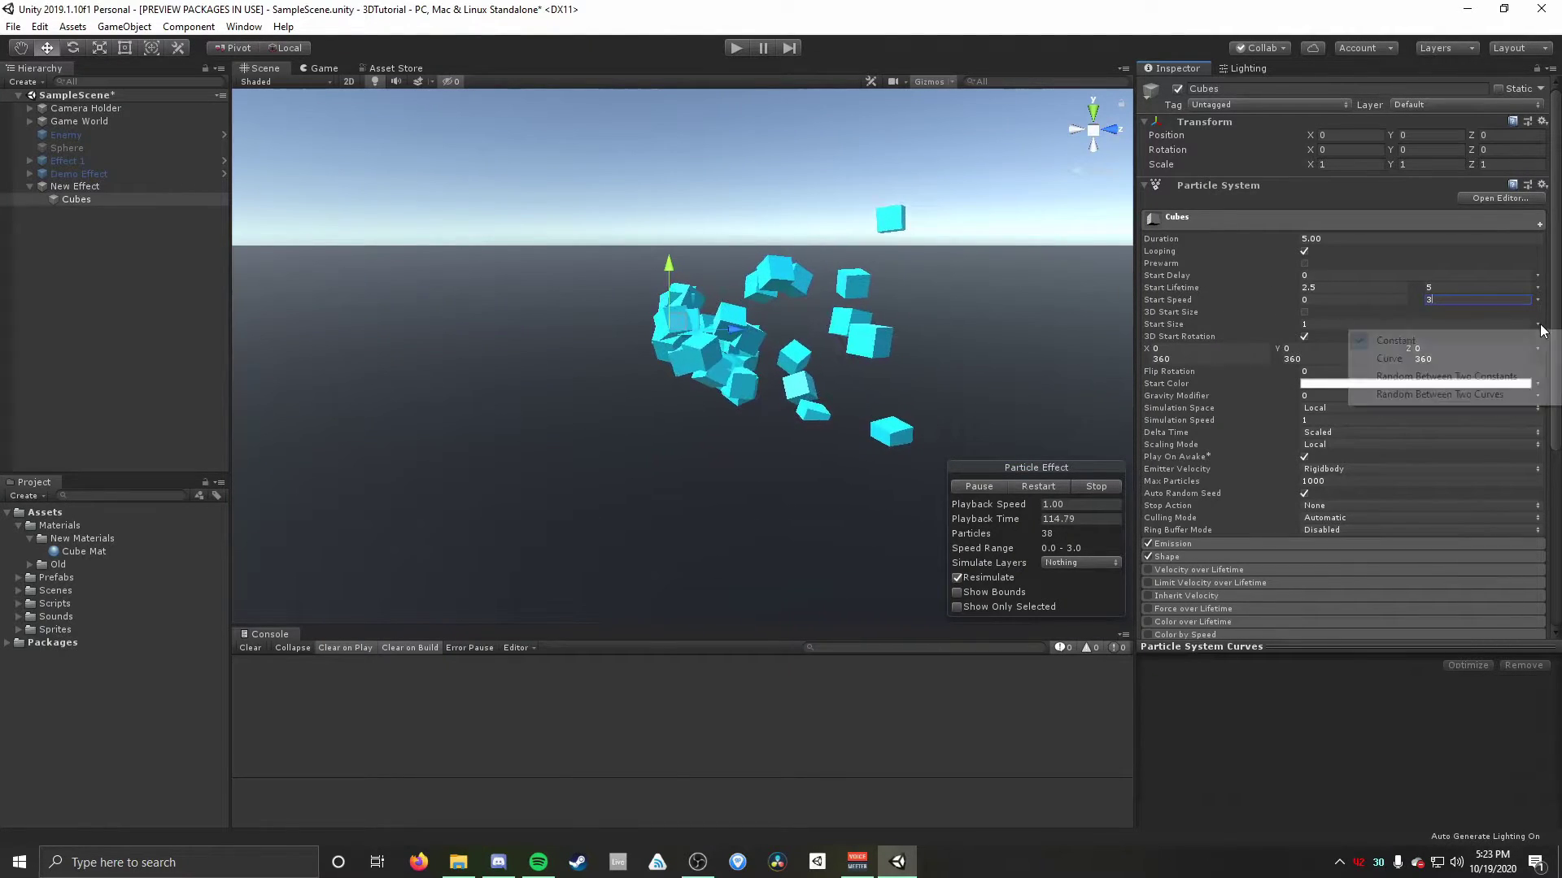
left_click(1405, 377)
left_click(1351, 323)
type(".1")
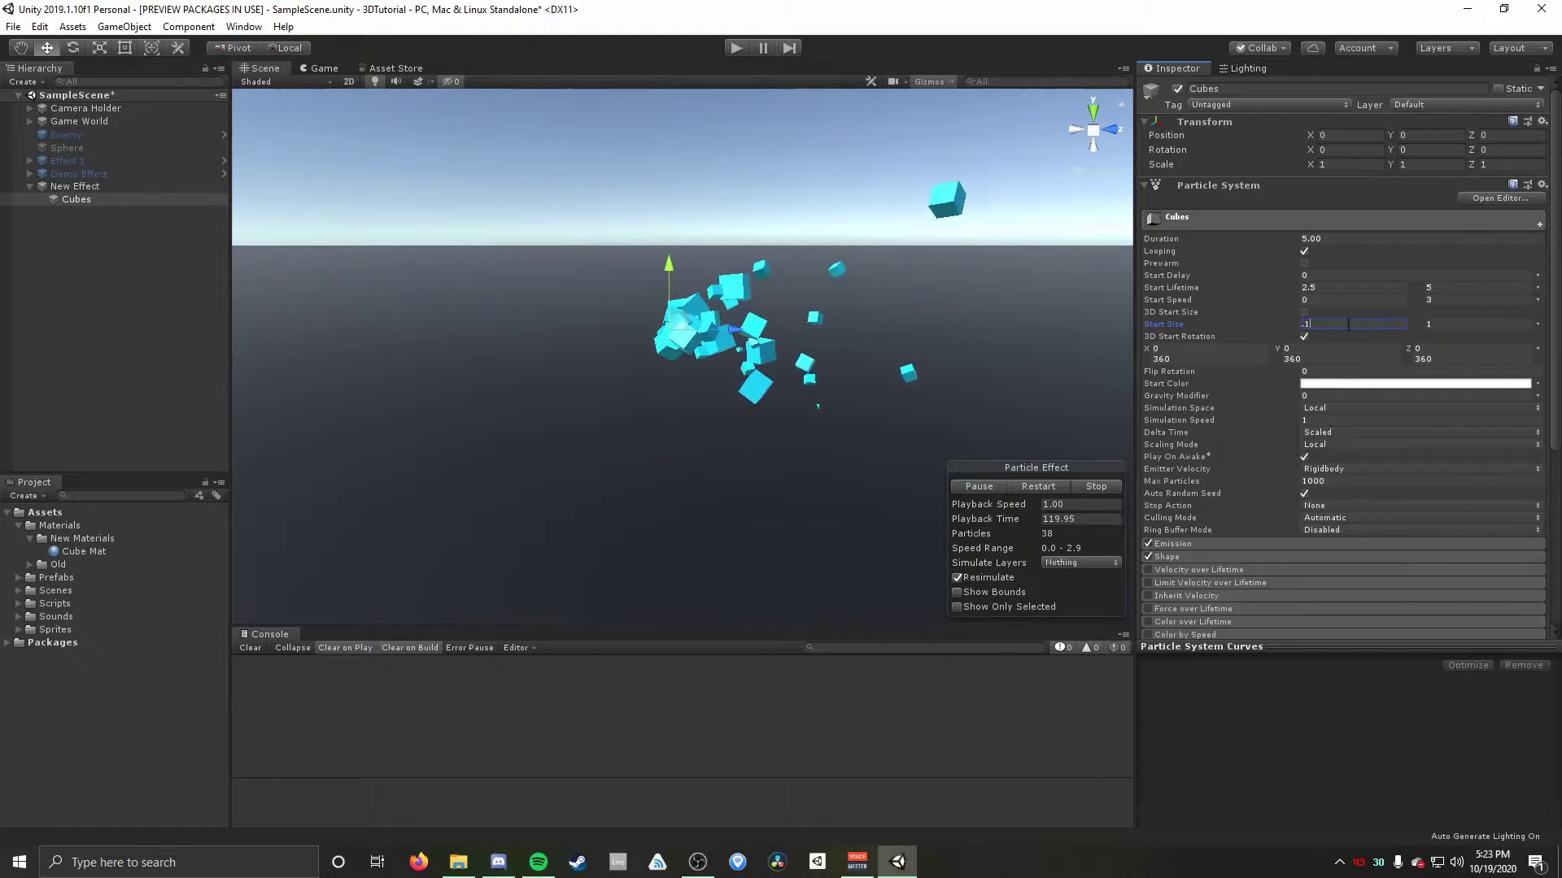
key("Tab")
type(".")
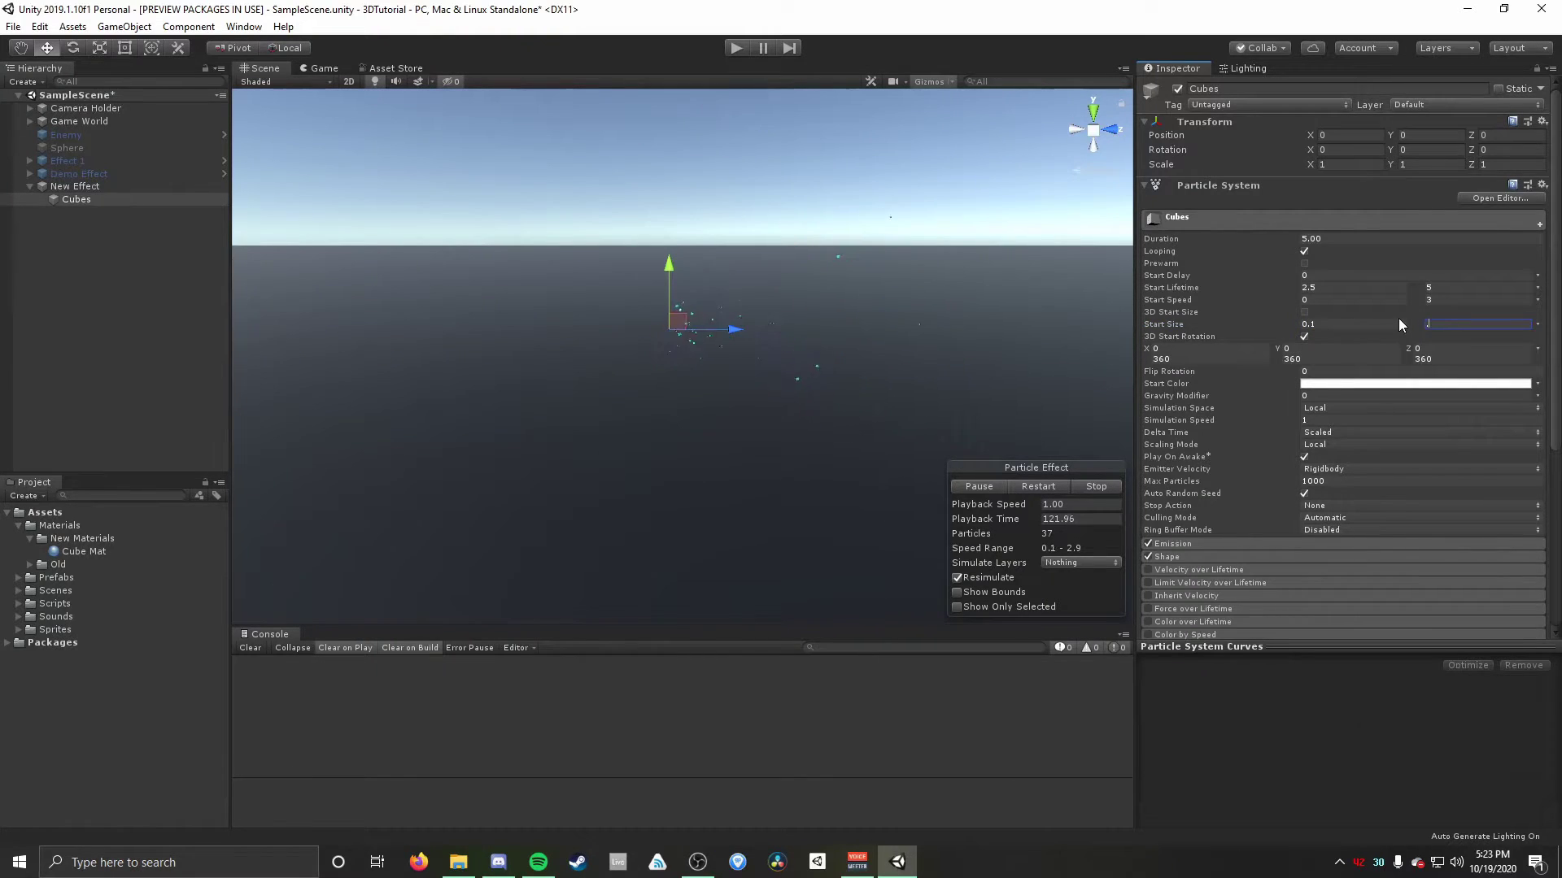
type("5")
key("Return")
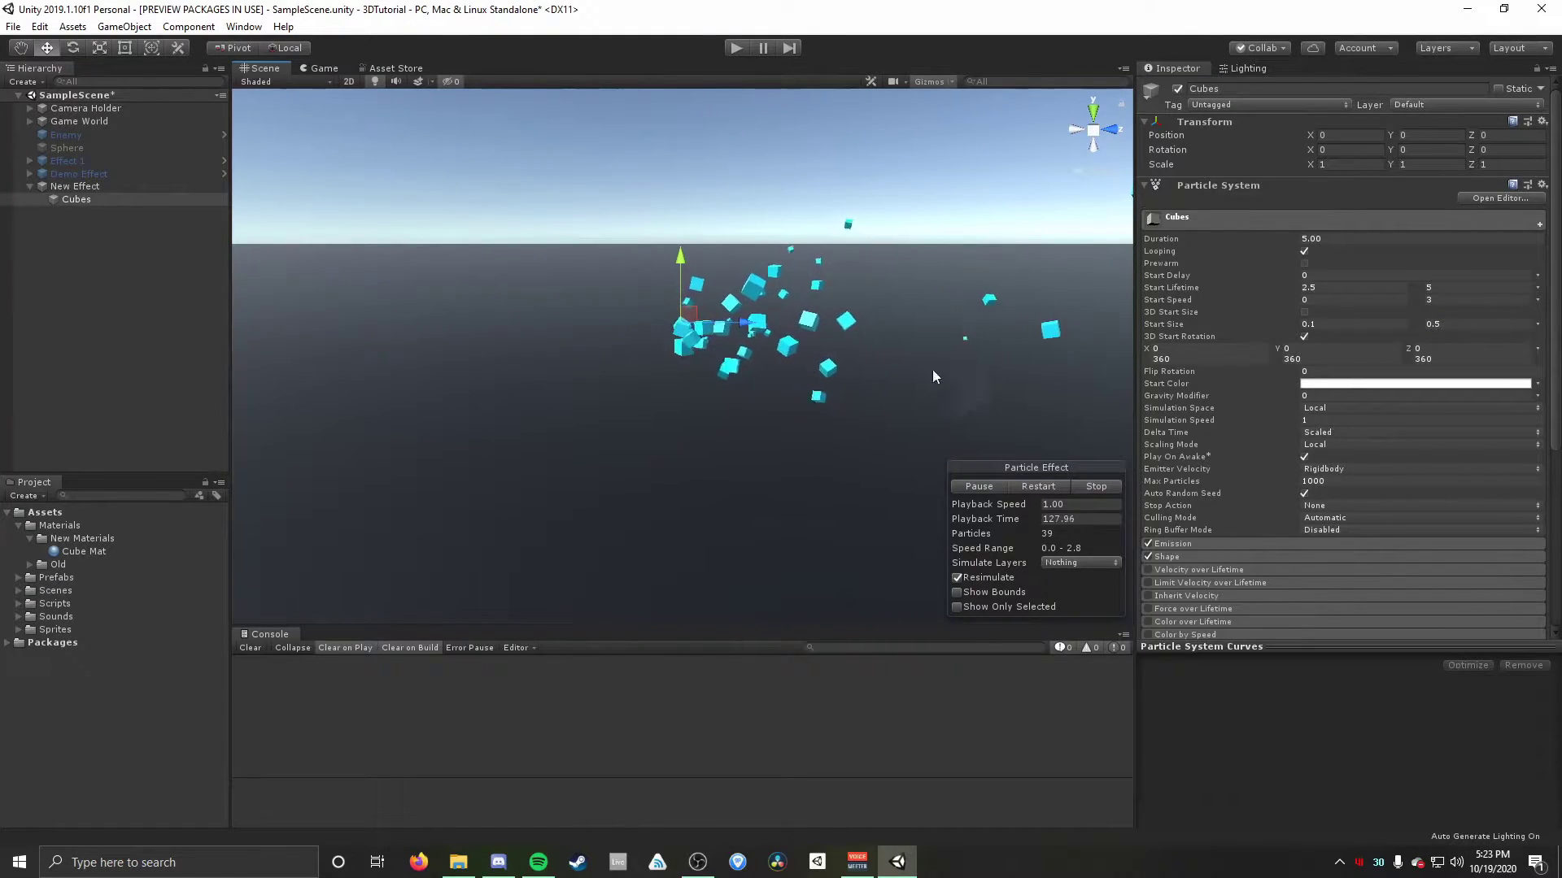
left_click(1020, 486)
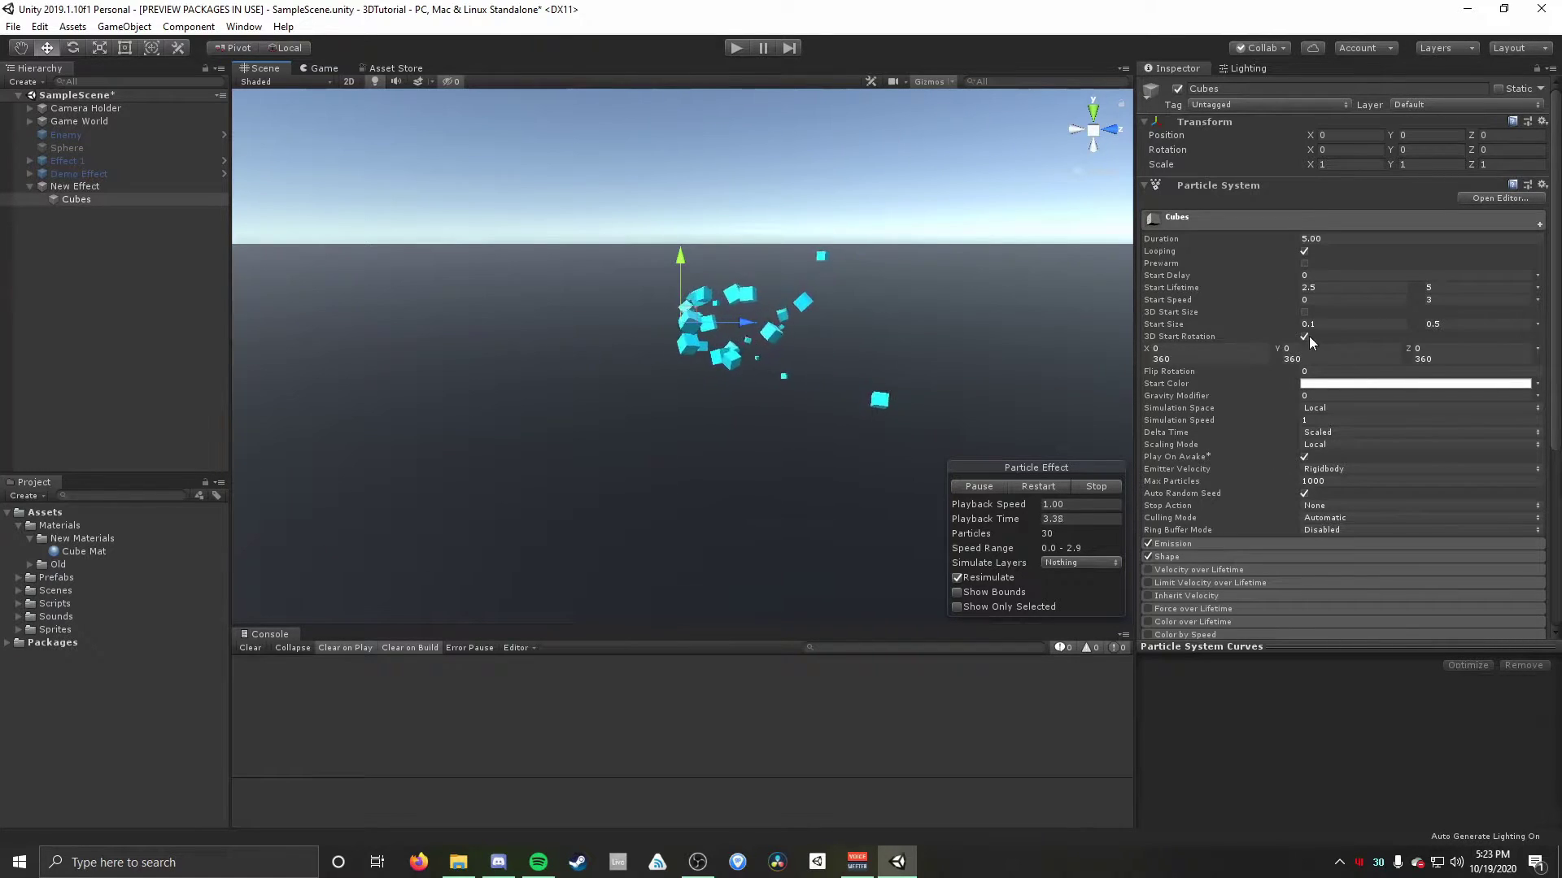
Set the Cubes Gravity Modifier to 0.6 and orbit the view to watch the cubes fall.
left_click(1321, 397)
type("1")
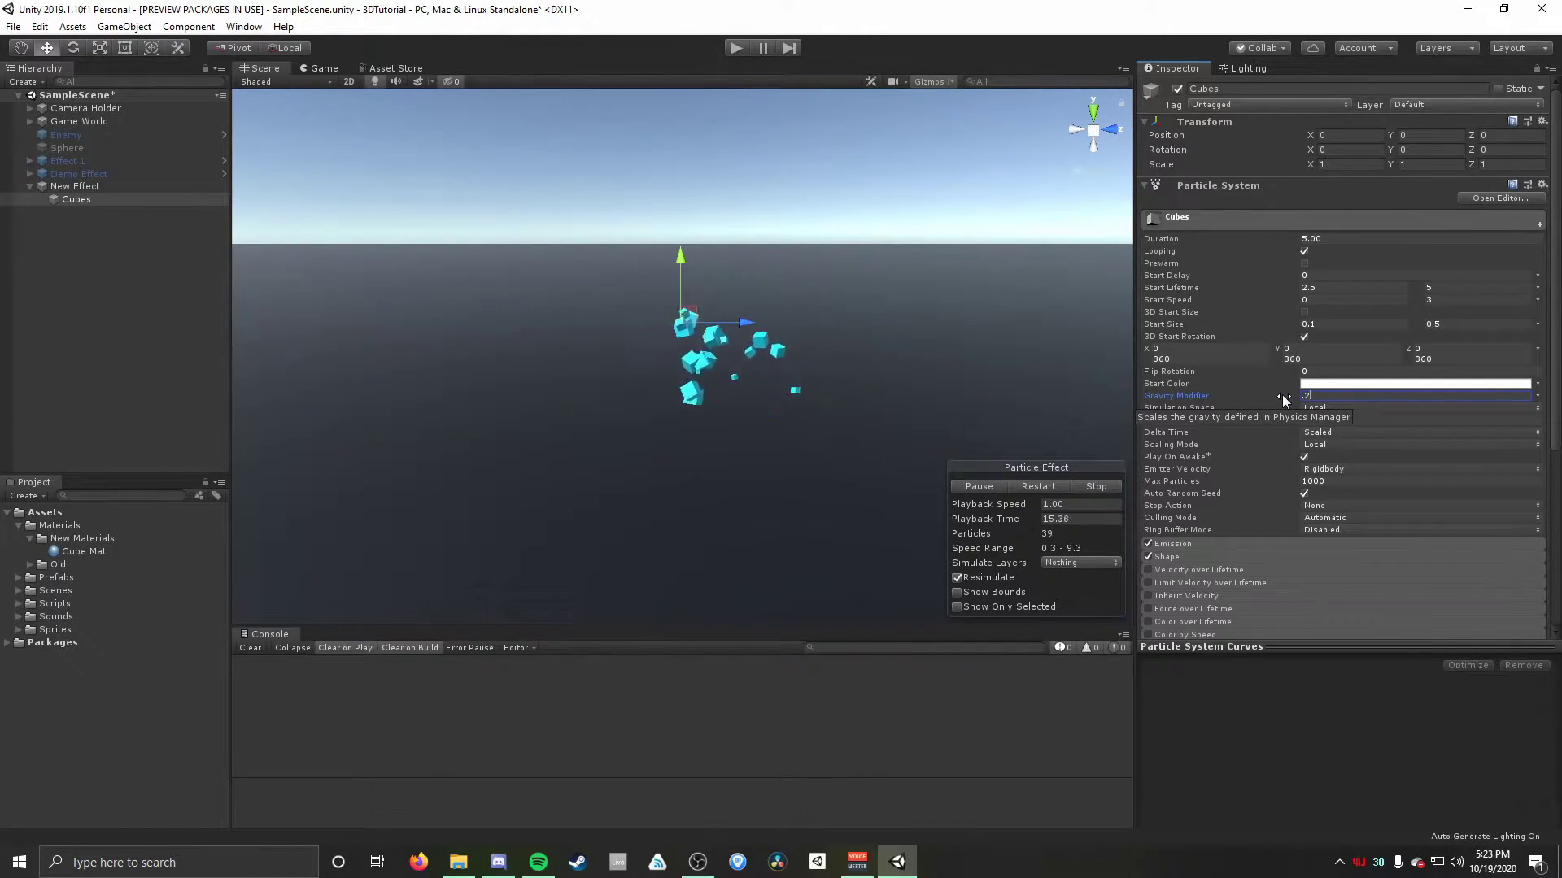
type("2")
key("BackSpace")
type("-1")
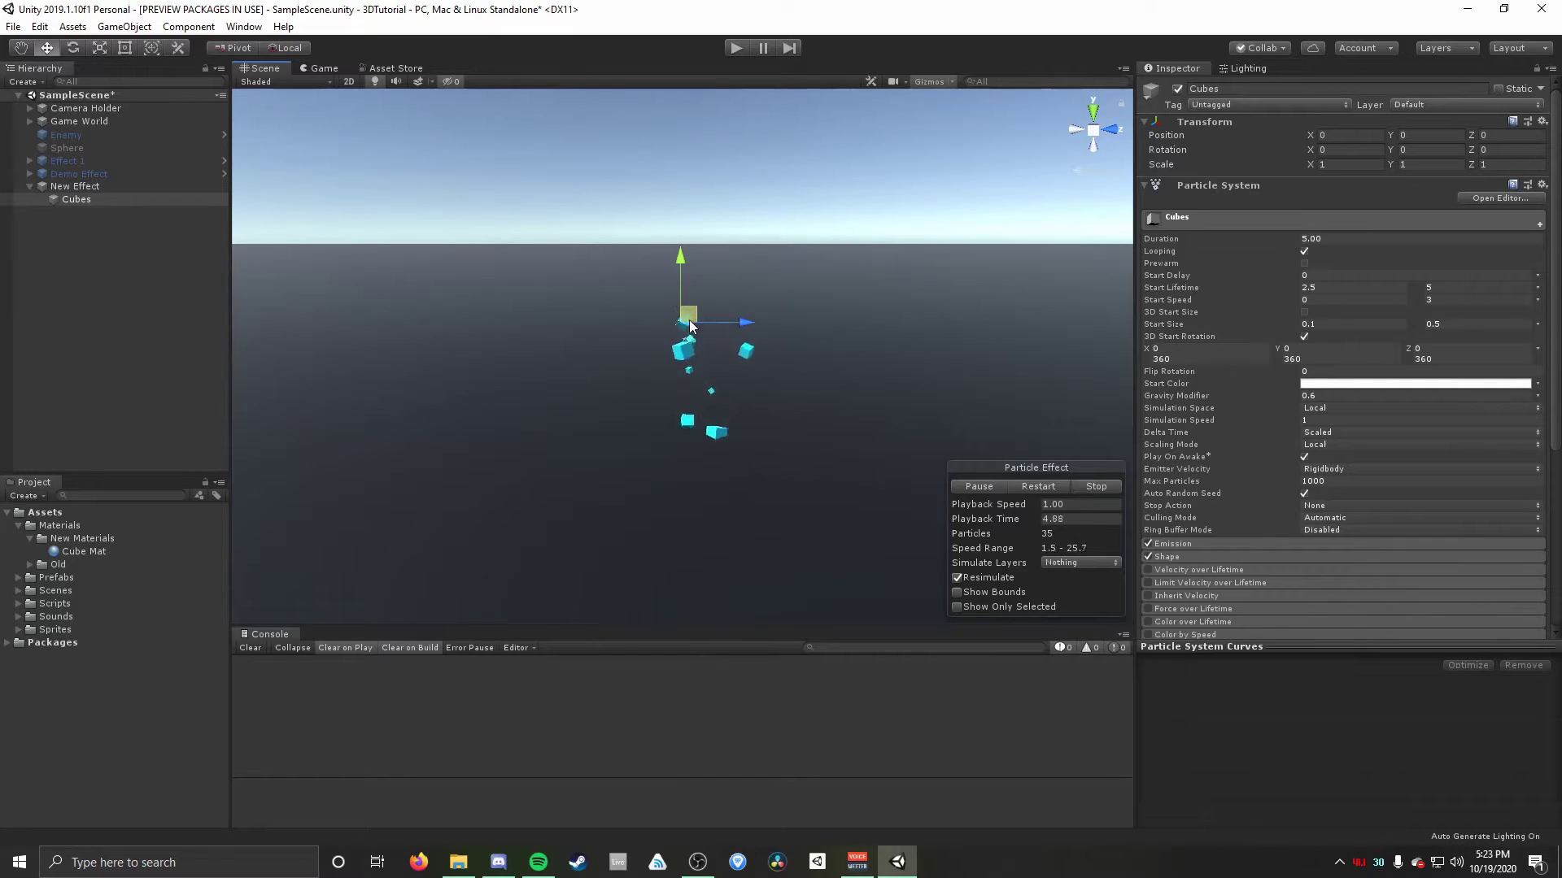
left_click_drag(753, 351, 812, 370, "alt")
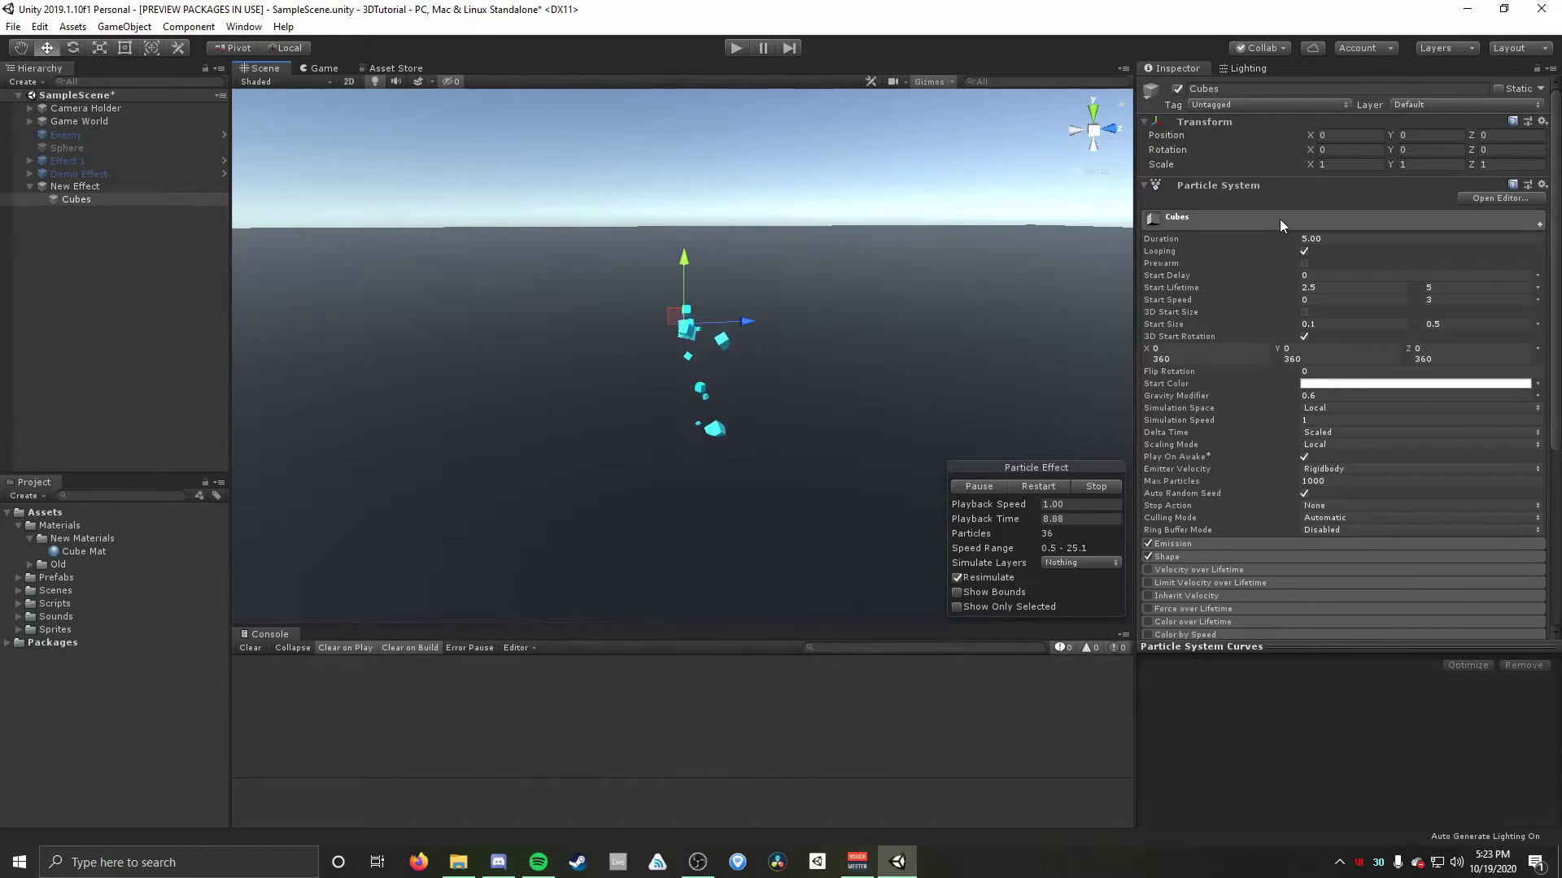
Change the Shape module's emitter shape from Cone to Sphere.
scroll(1309, 323, "down", 3)
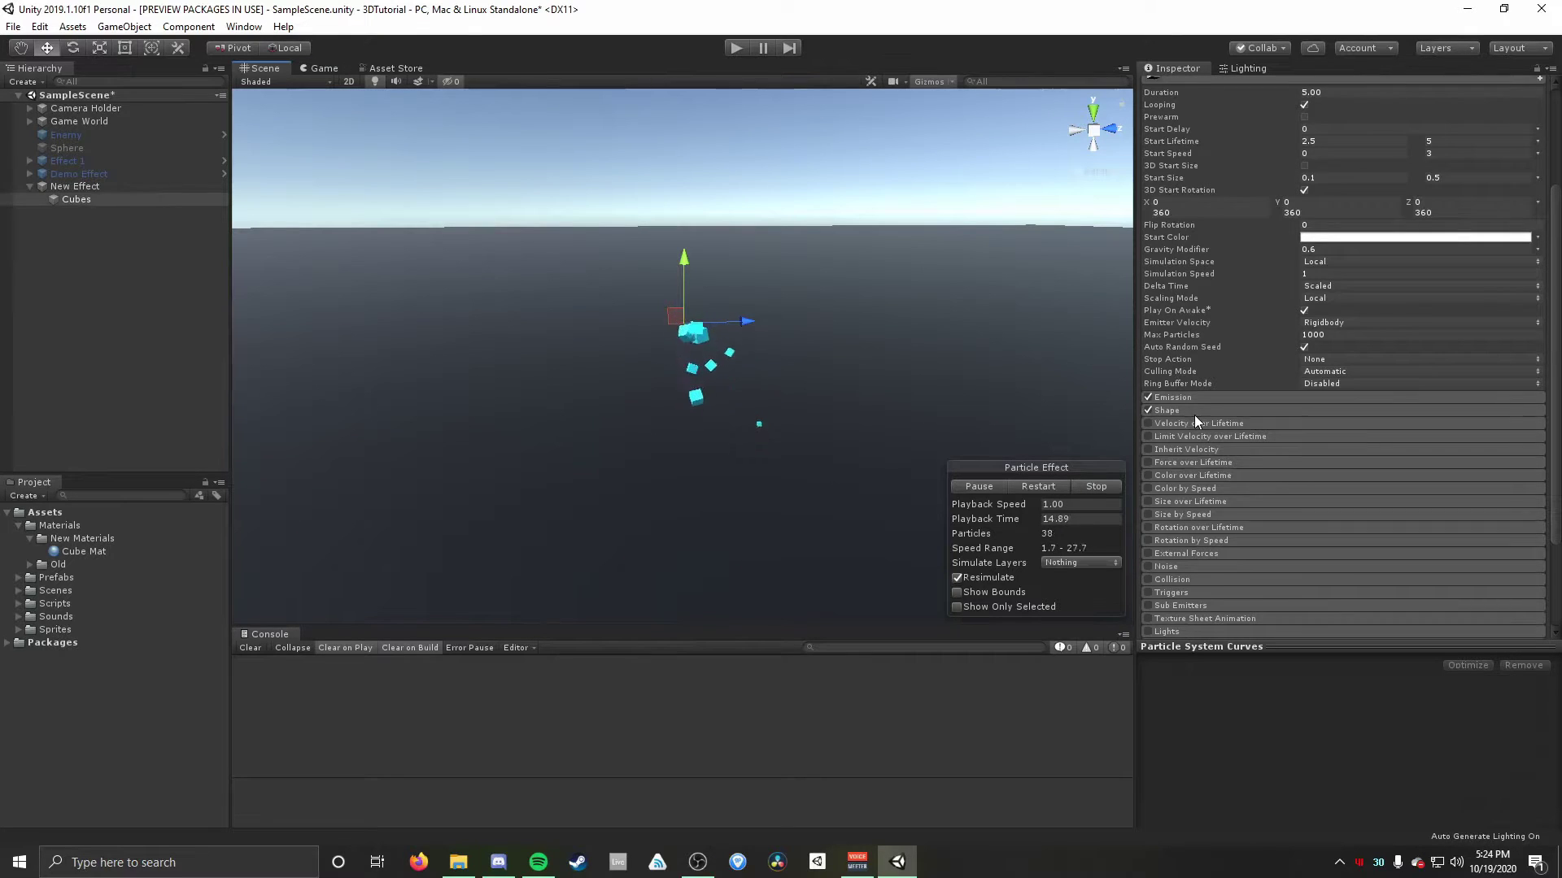
scroll(1196, 406, "up", 3)
left_click(1217, 221)
left_click(1191, 251)
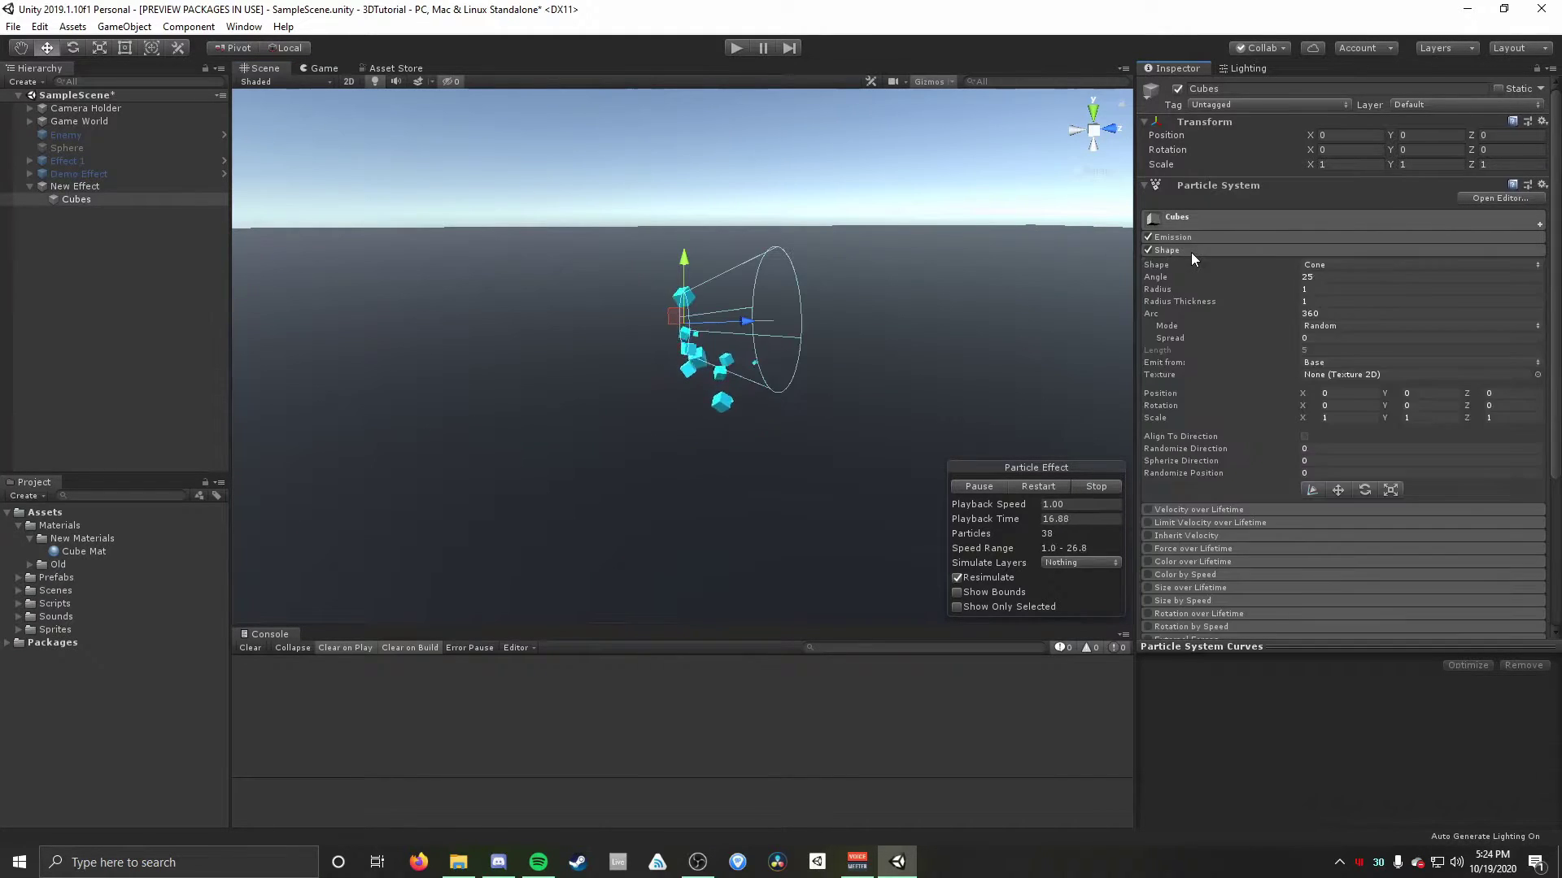
left_click_drag(917, 265, 822, 283, "alt")
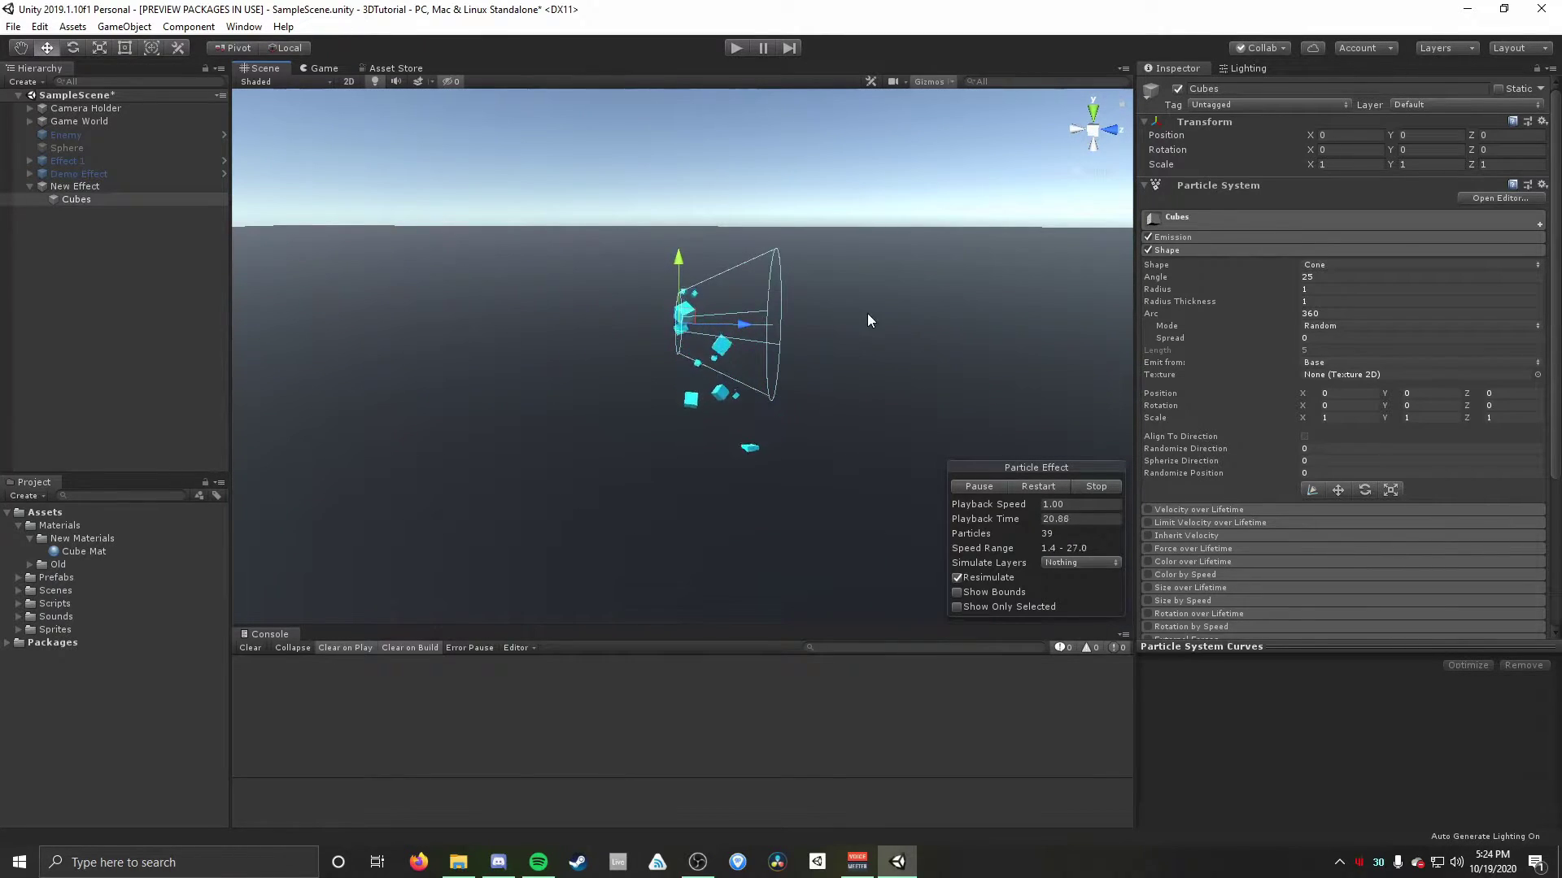
left_click_drag(1022, 281, 887, 275, "alt")
left_click(1321, 264)
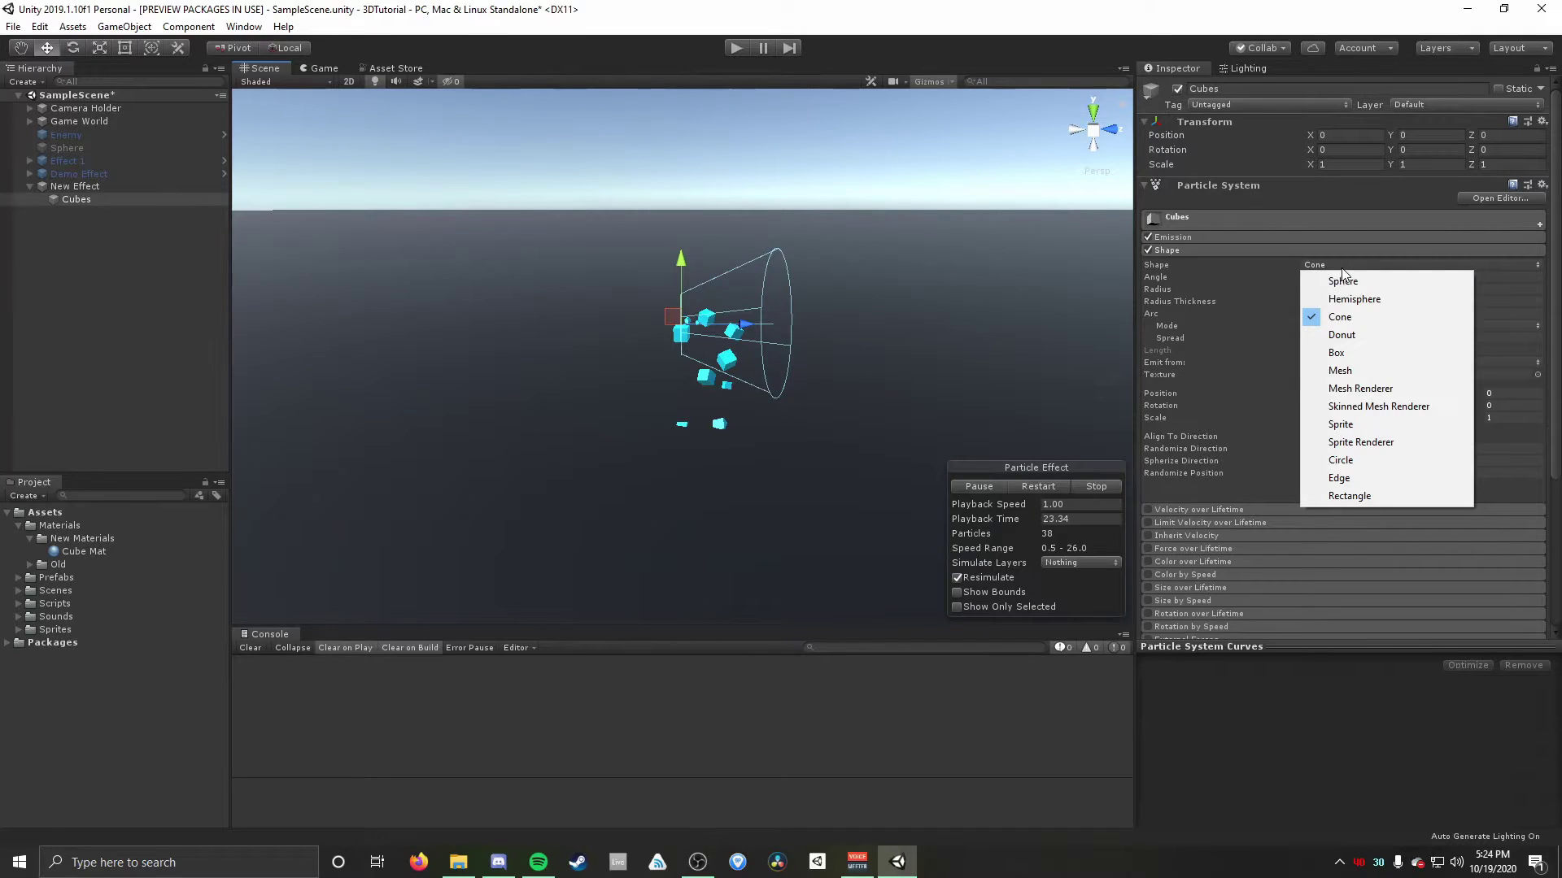
left_click(1347, 280)
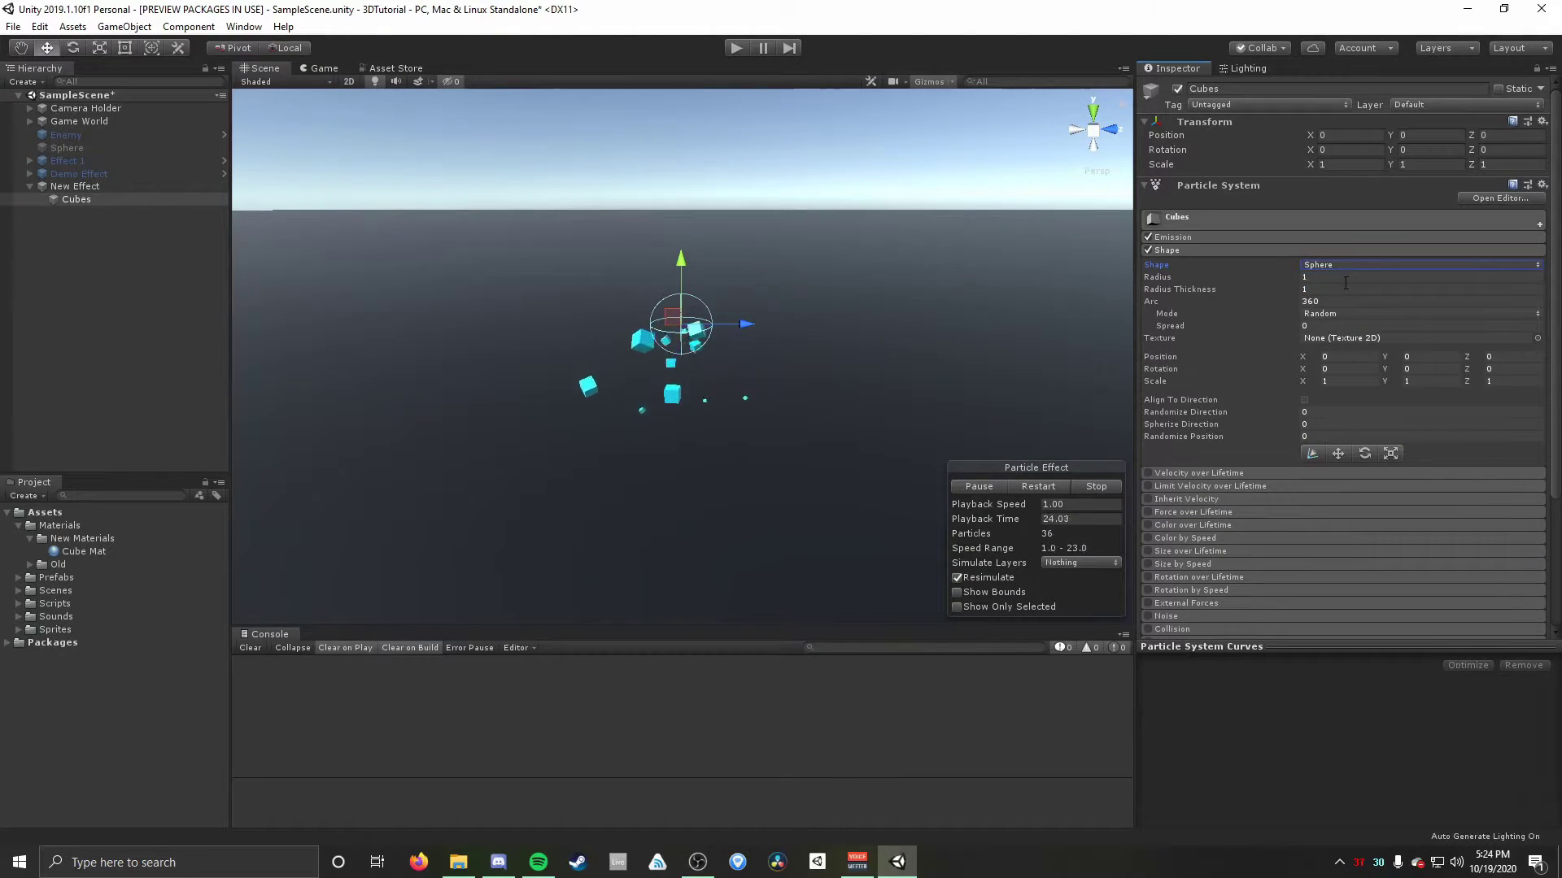
Tune the sphere emitter, leaving Radius at 1 and Radius Thickness at 1.
left_click_drag(842, 373, 603, 340, "alt")
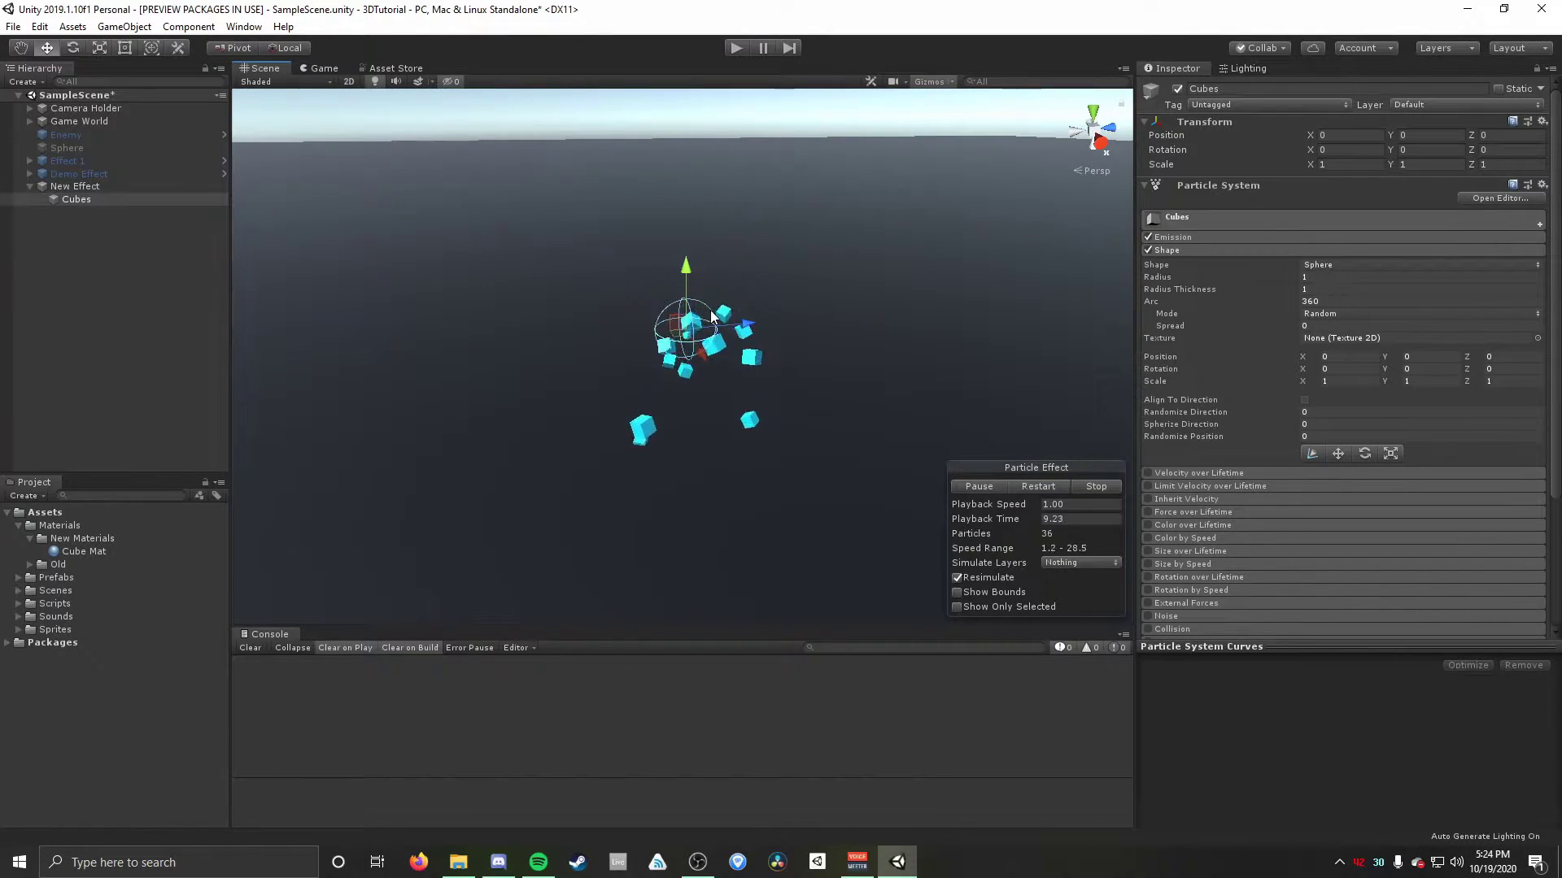
mouse_move(712, 316)
left_mouse_down("alt")
mouse_move(695, 276)
mouse_move(723, 310)
left_mouse_up("alt")
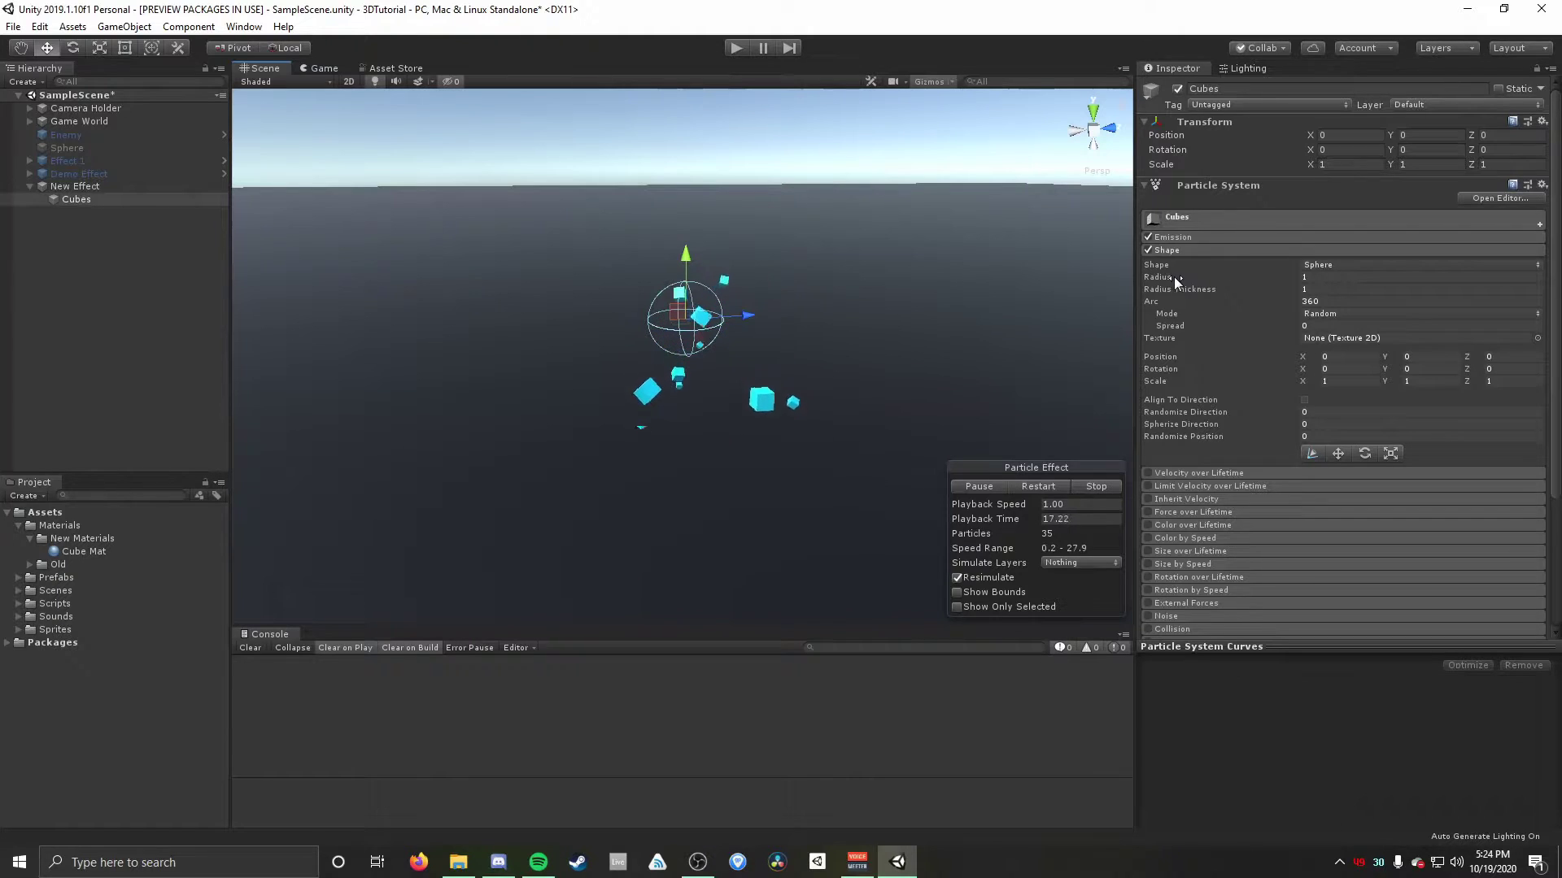
mouse_move(1175, 276)
left_mouse_down()
mouse_move(1258, 275)
mouse_move(1168, 280)
left_mouse_up()
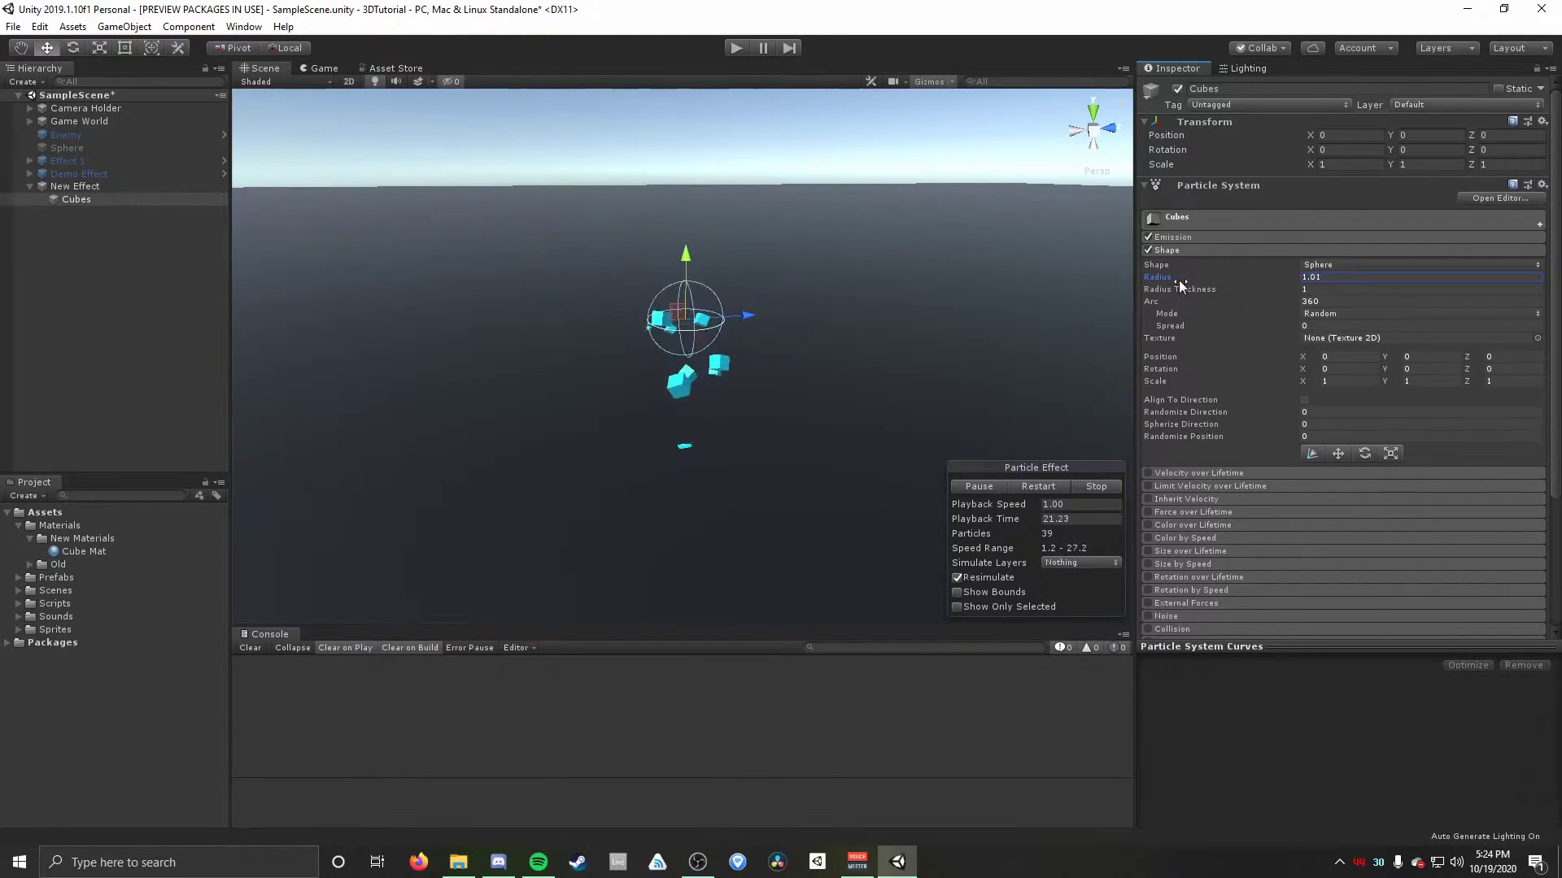
key("BackSpace")
key("BackSpace")
key("BackSpace")
left_click_drag(1274, 288, 1242, 285)
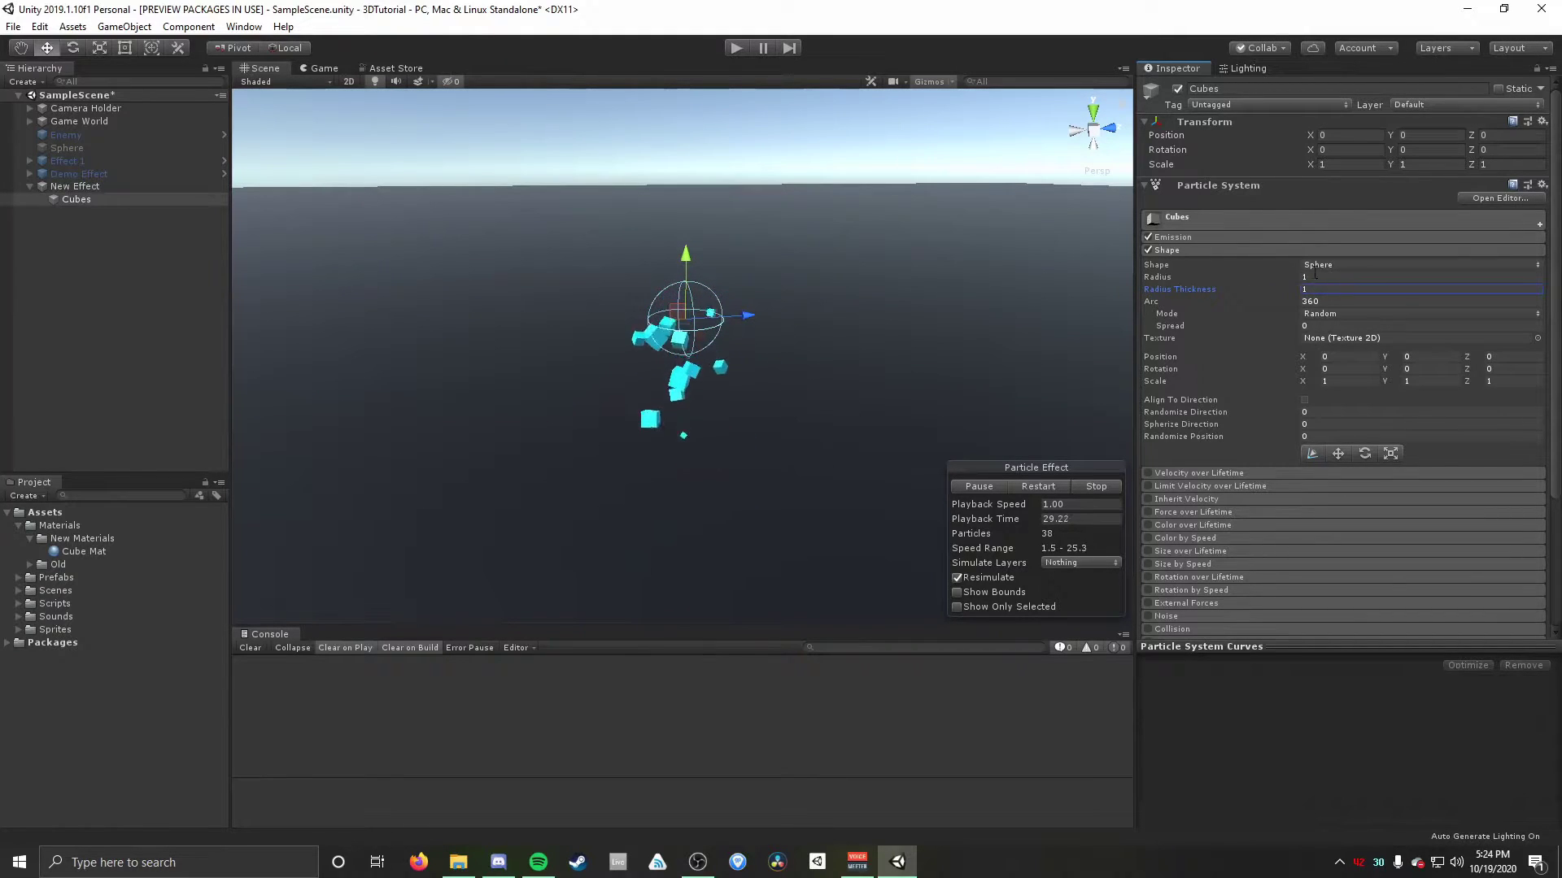
left_click(1184, 250)
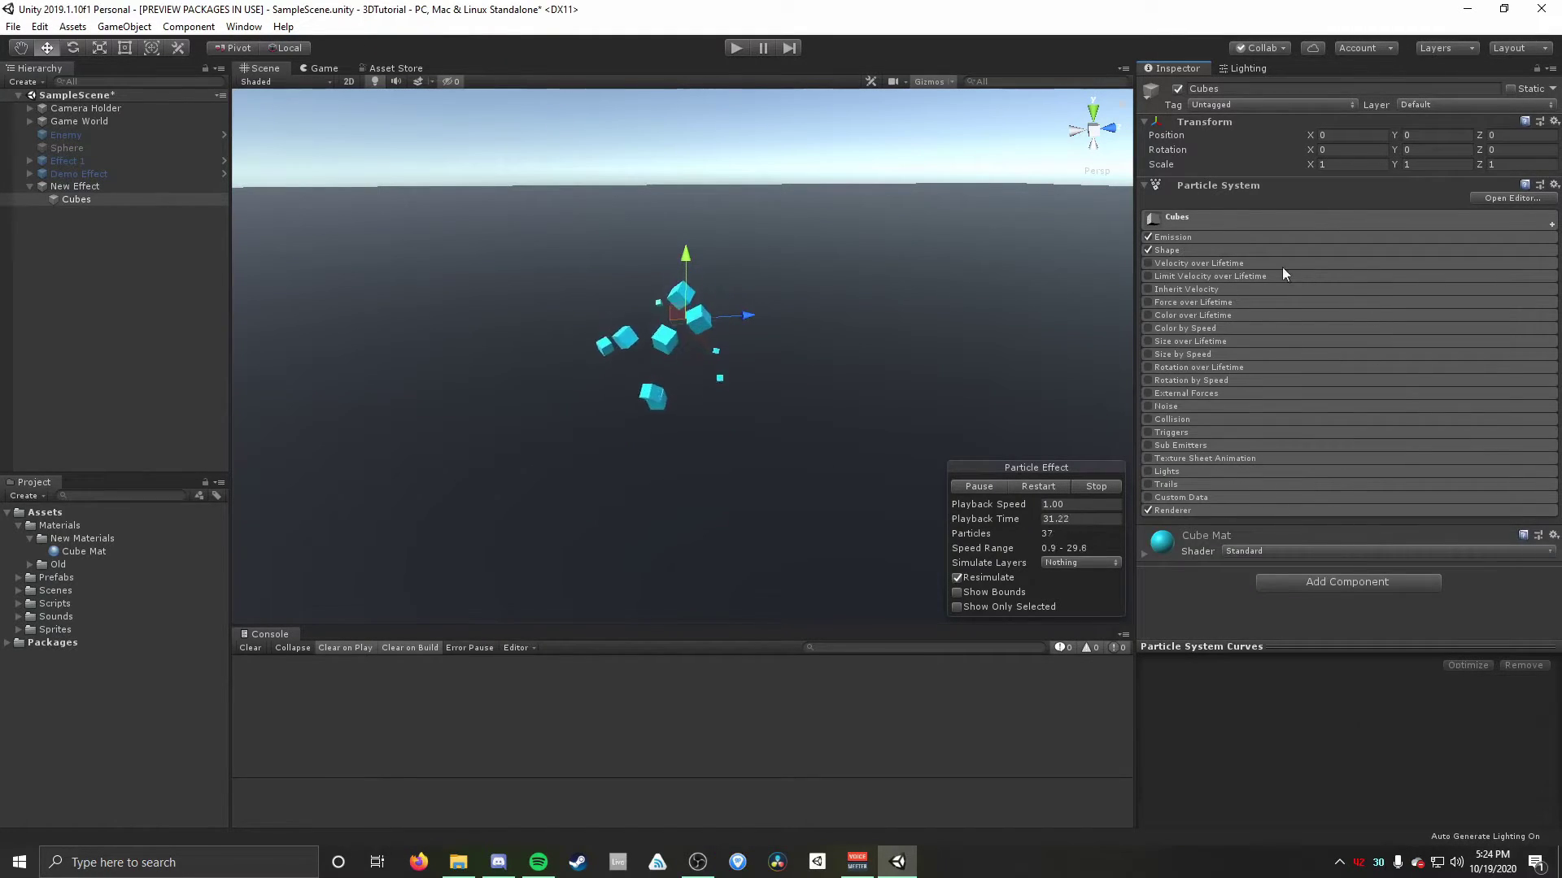
Add an emission burst with a count of 60 cubes.
left_click(1203, 237)
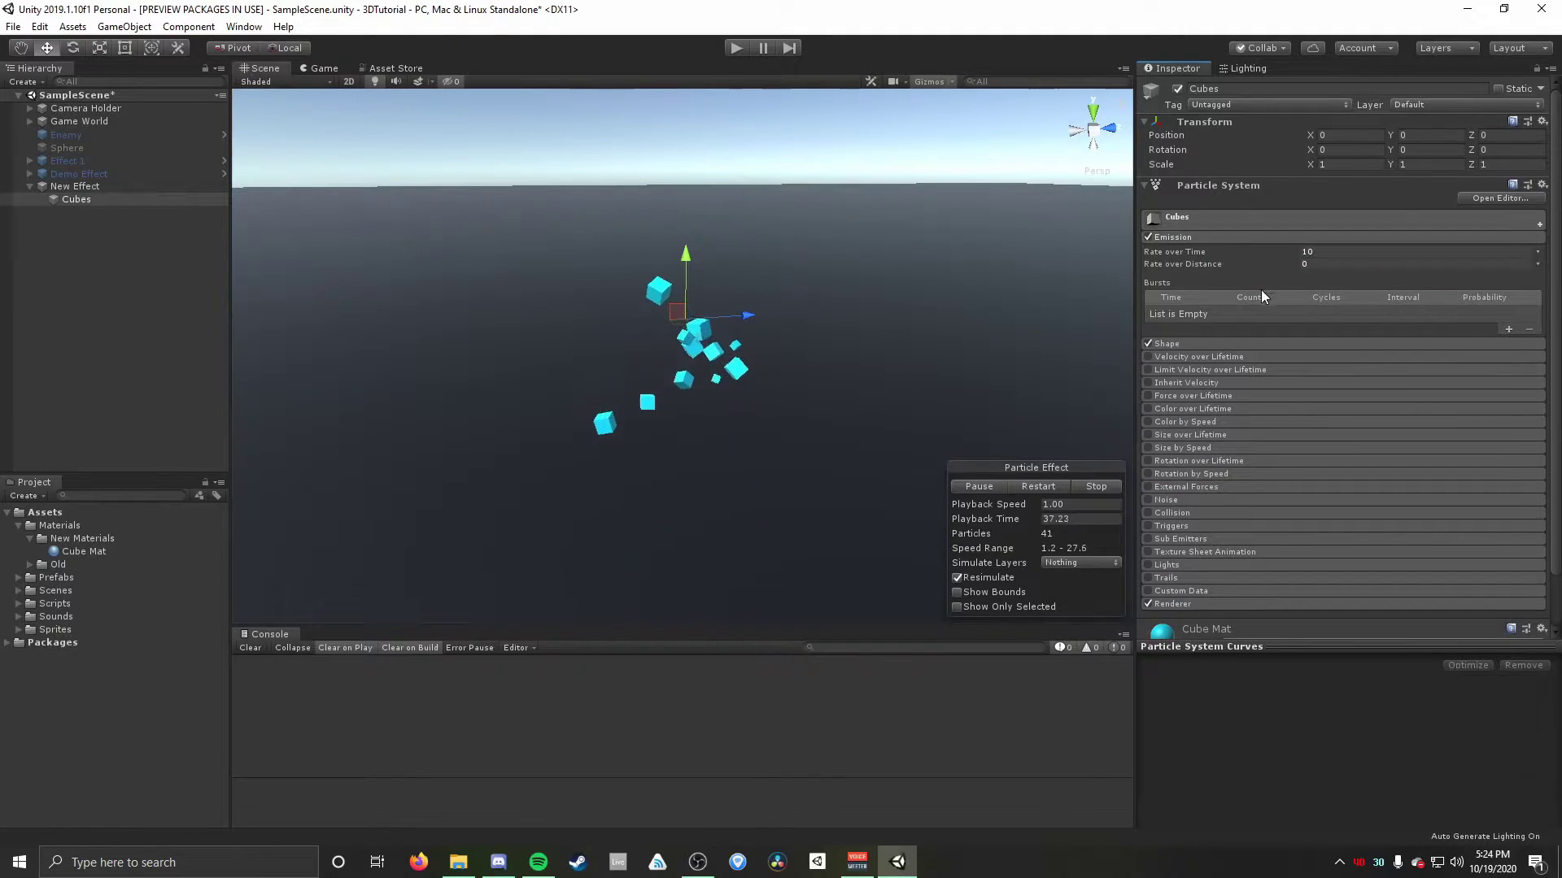
type("20")
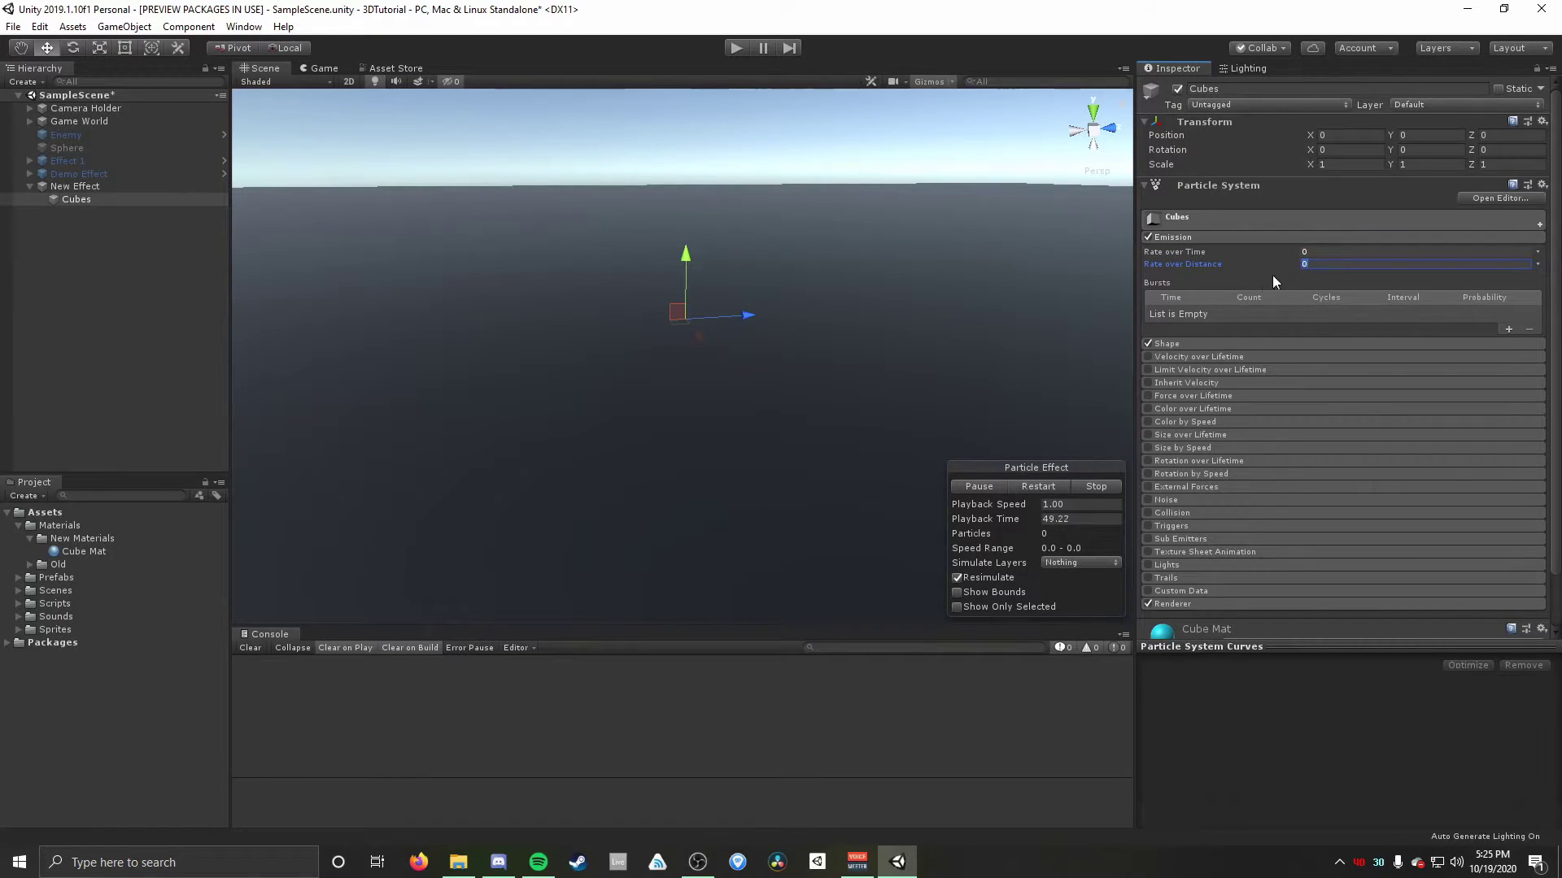
left_click(1510, 330)
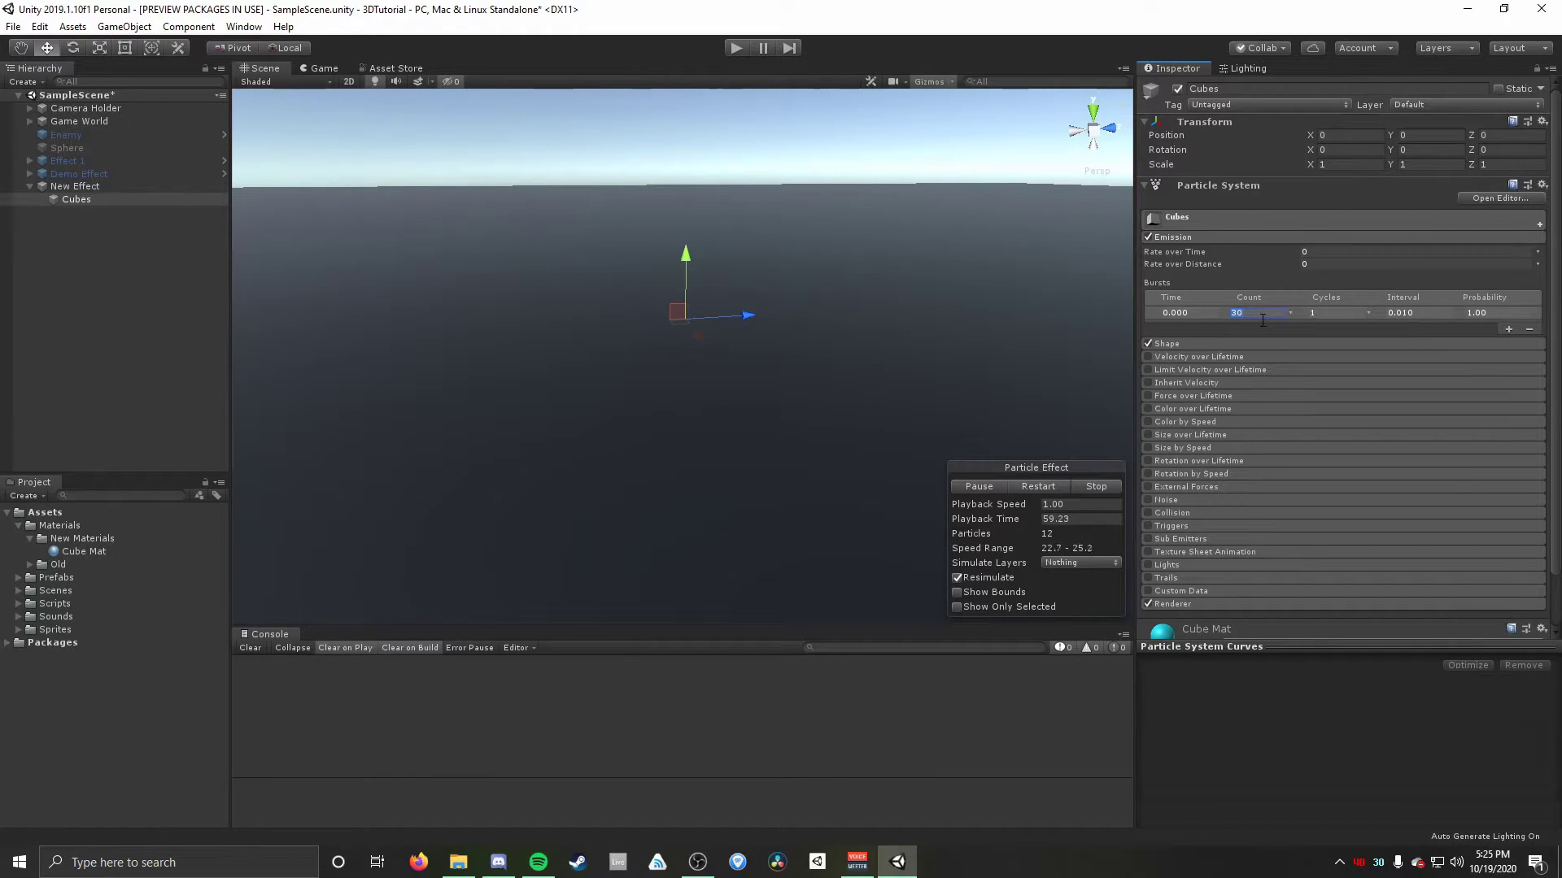
type("60")
key("Tab")
key("Tab")
key("Tab")
Set Rate over Time to 0, replay the burst, and enable the Collision module.
left_click(1037, 488)
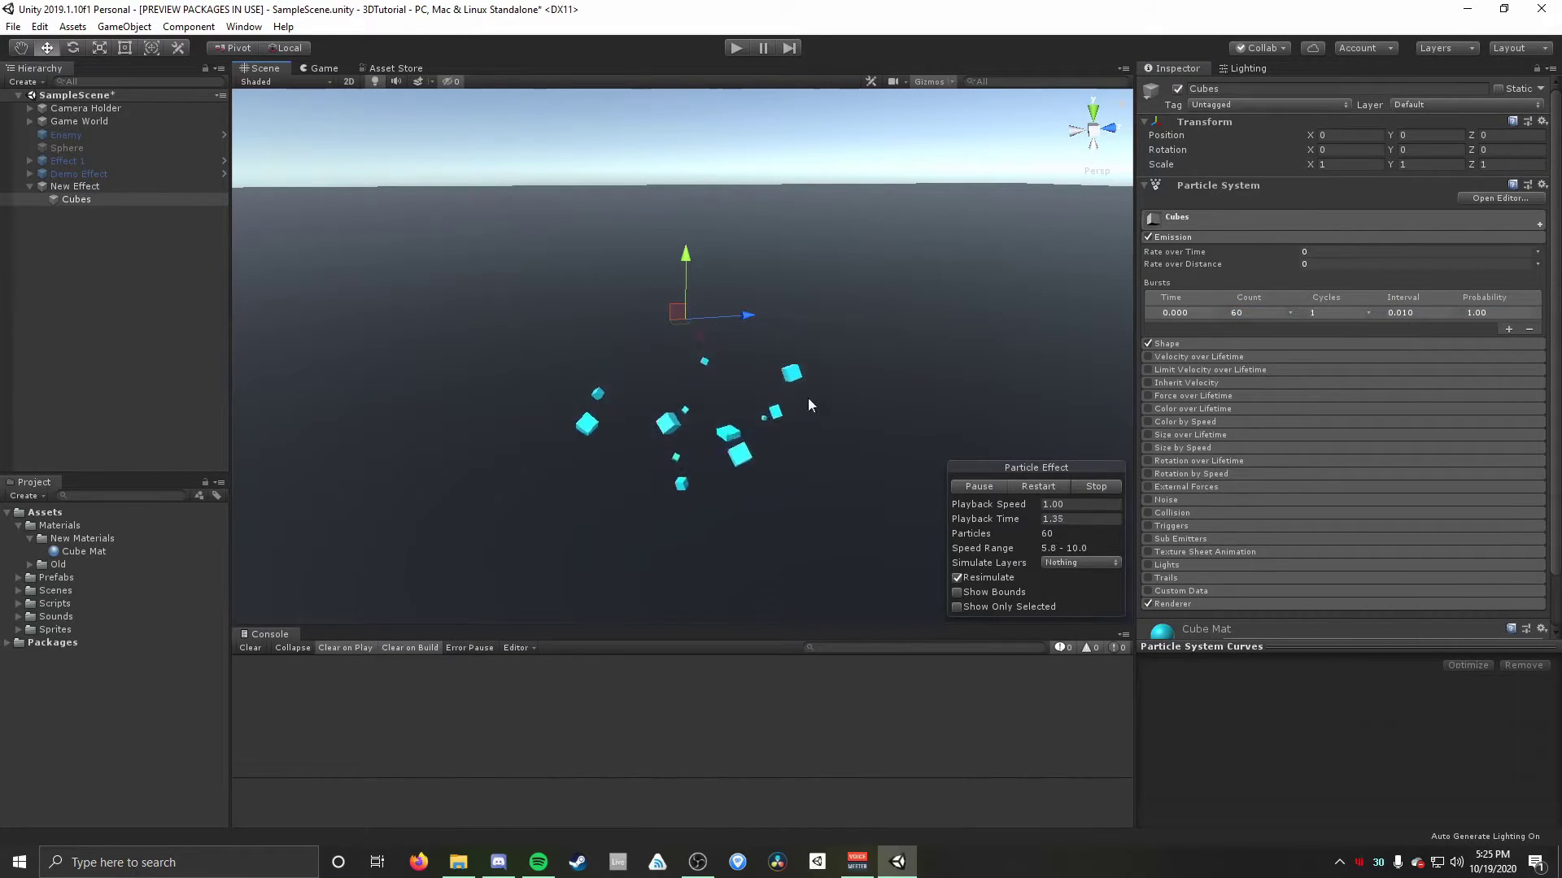
left_click(1037, 488)
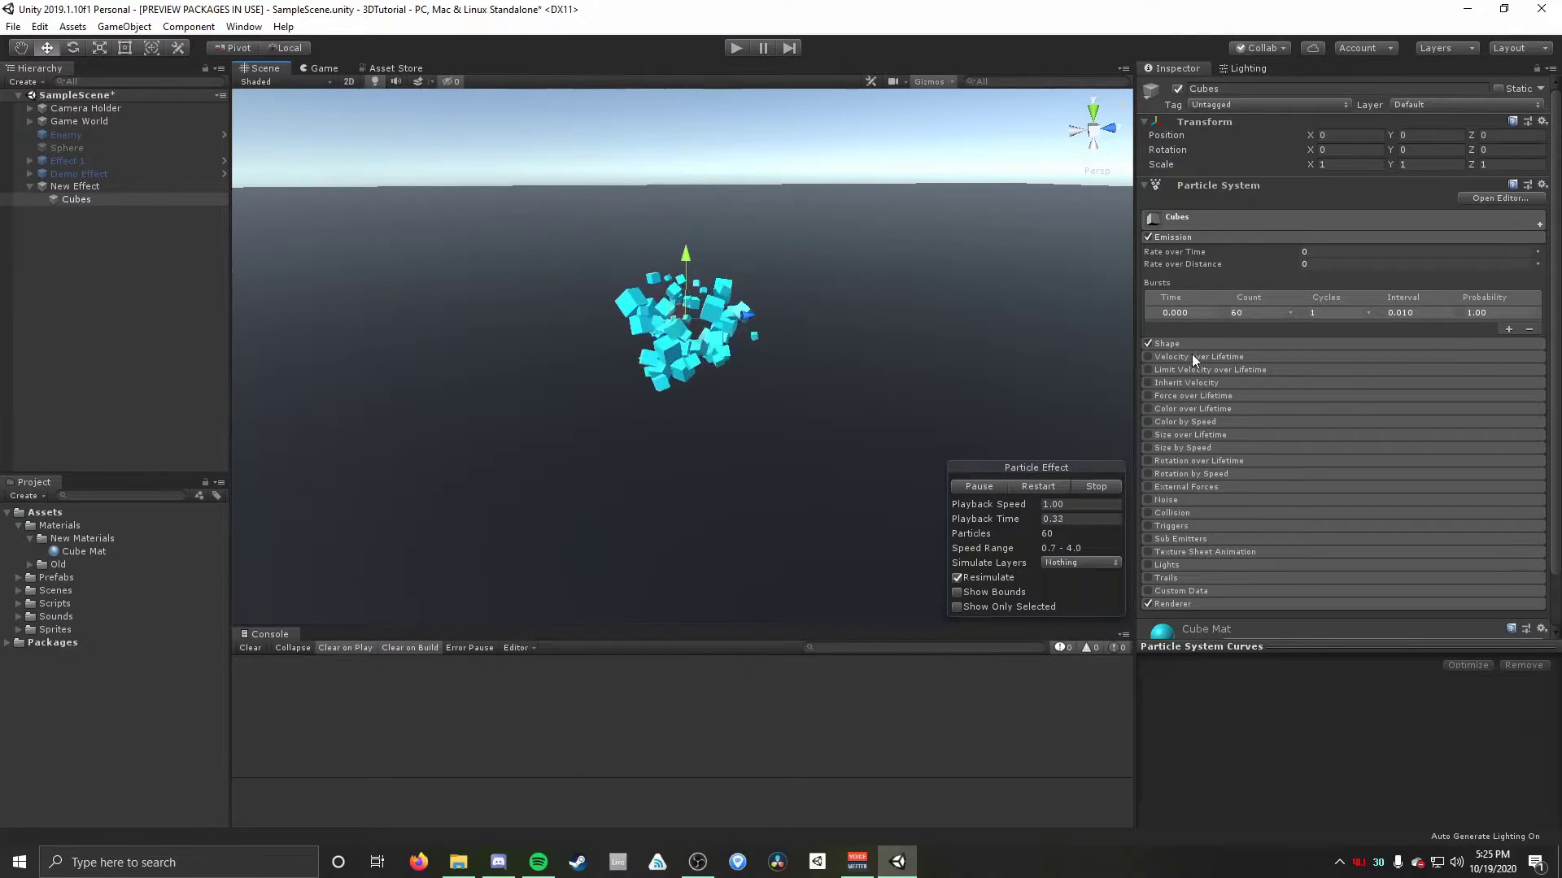
left_click(1214, 314)
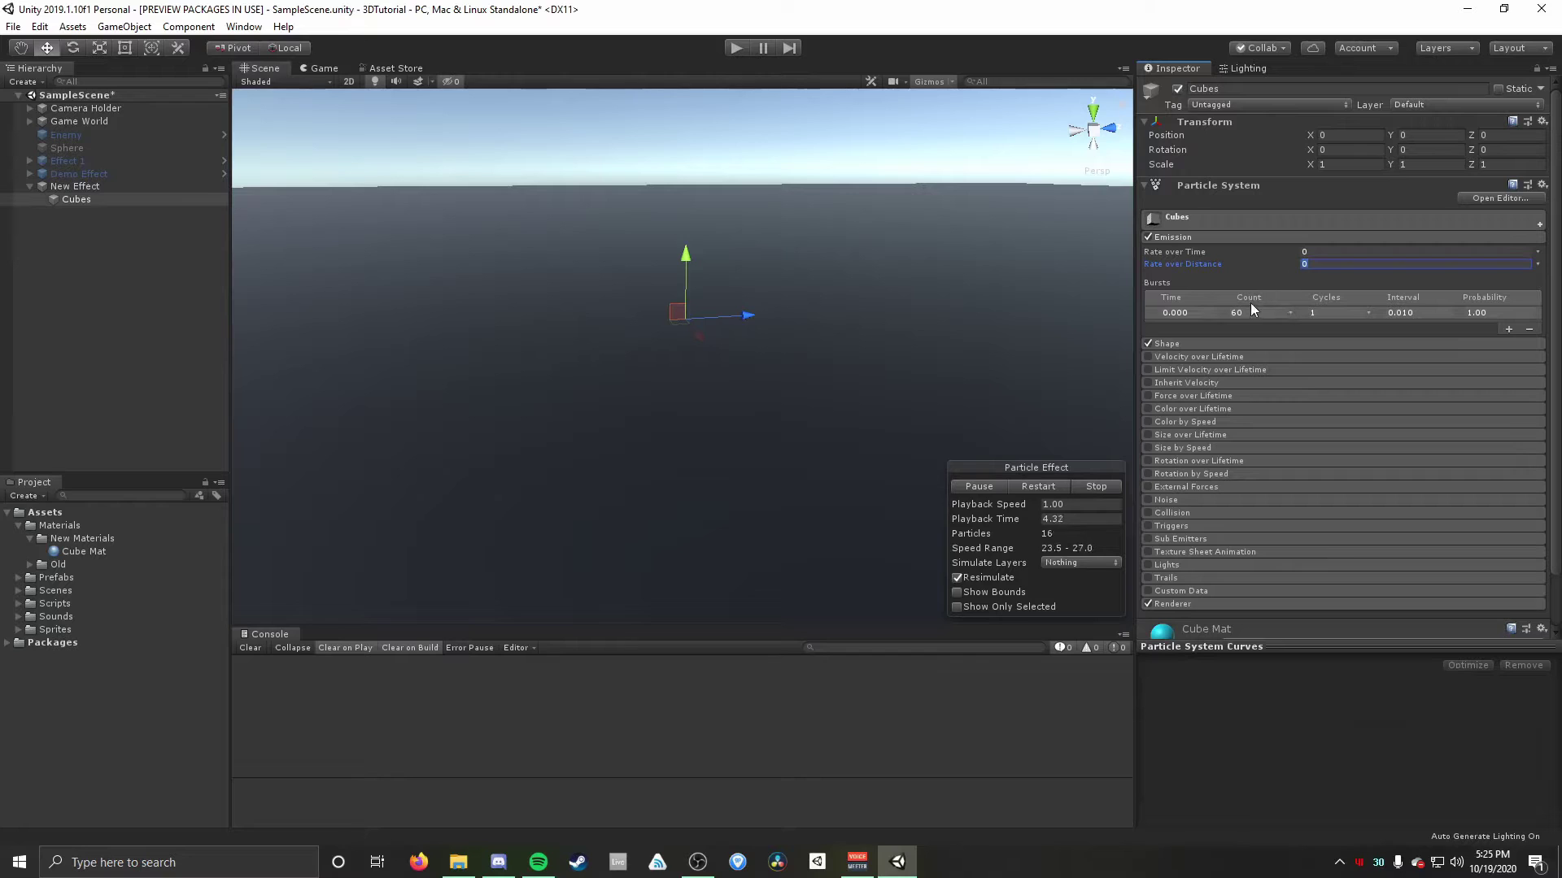
left_click(1309, 252)
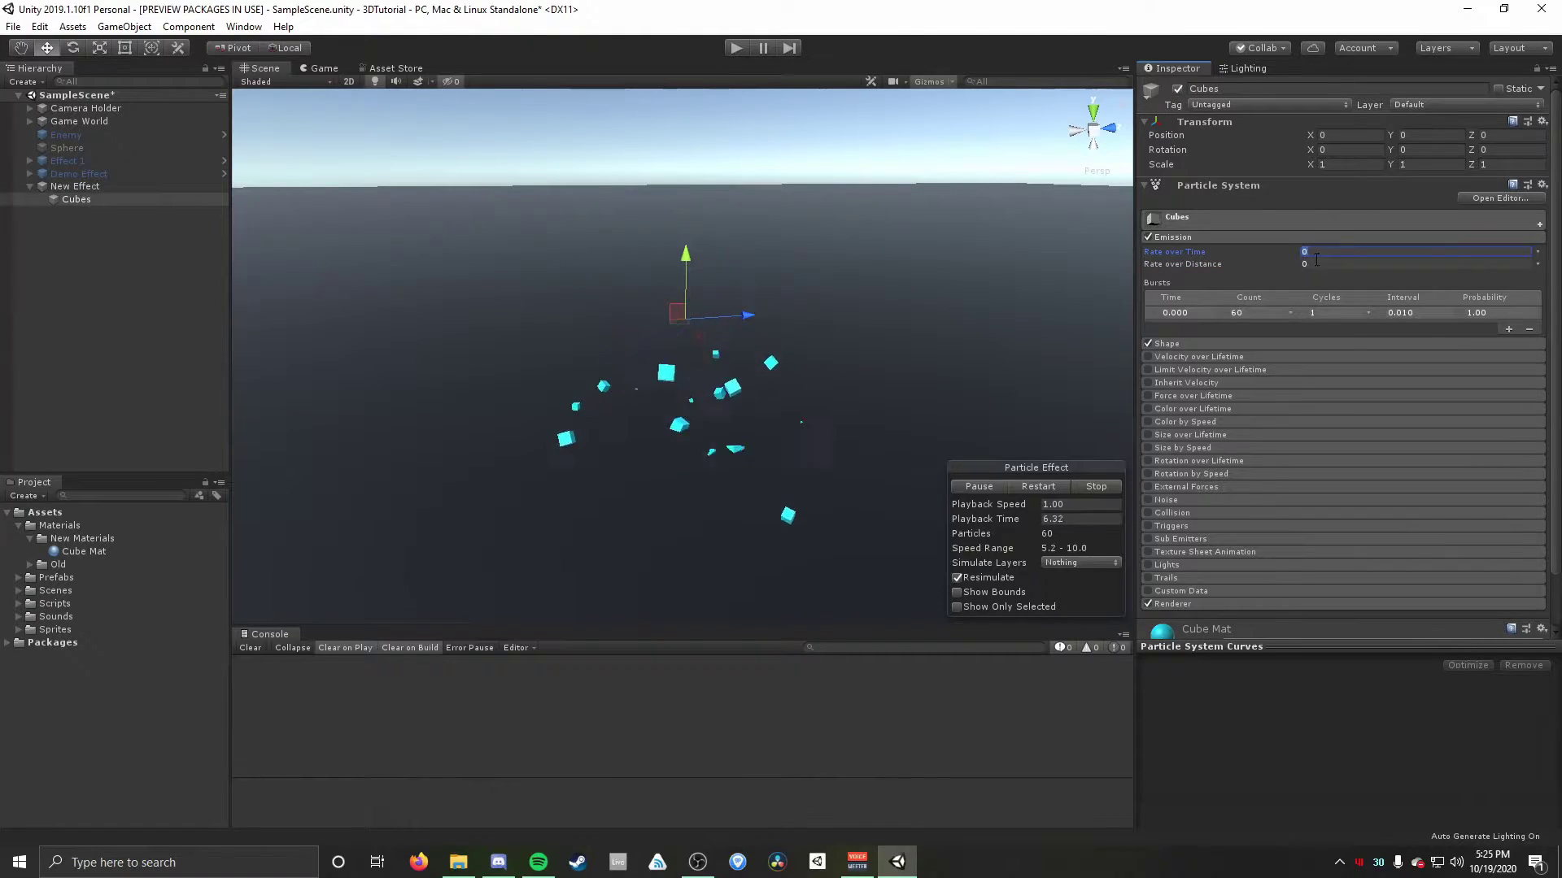
left_click(1038, 486)
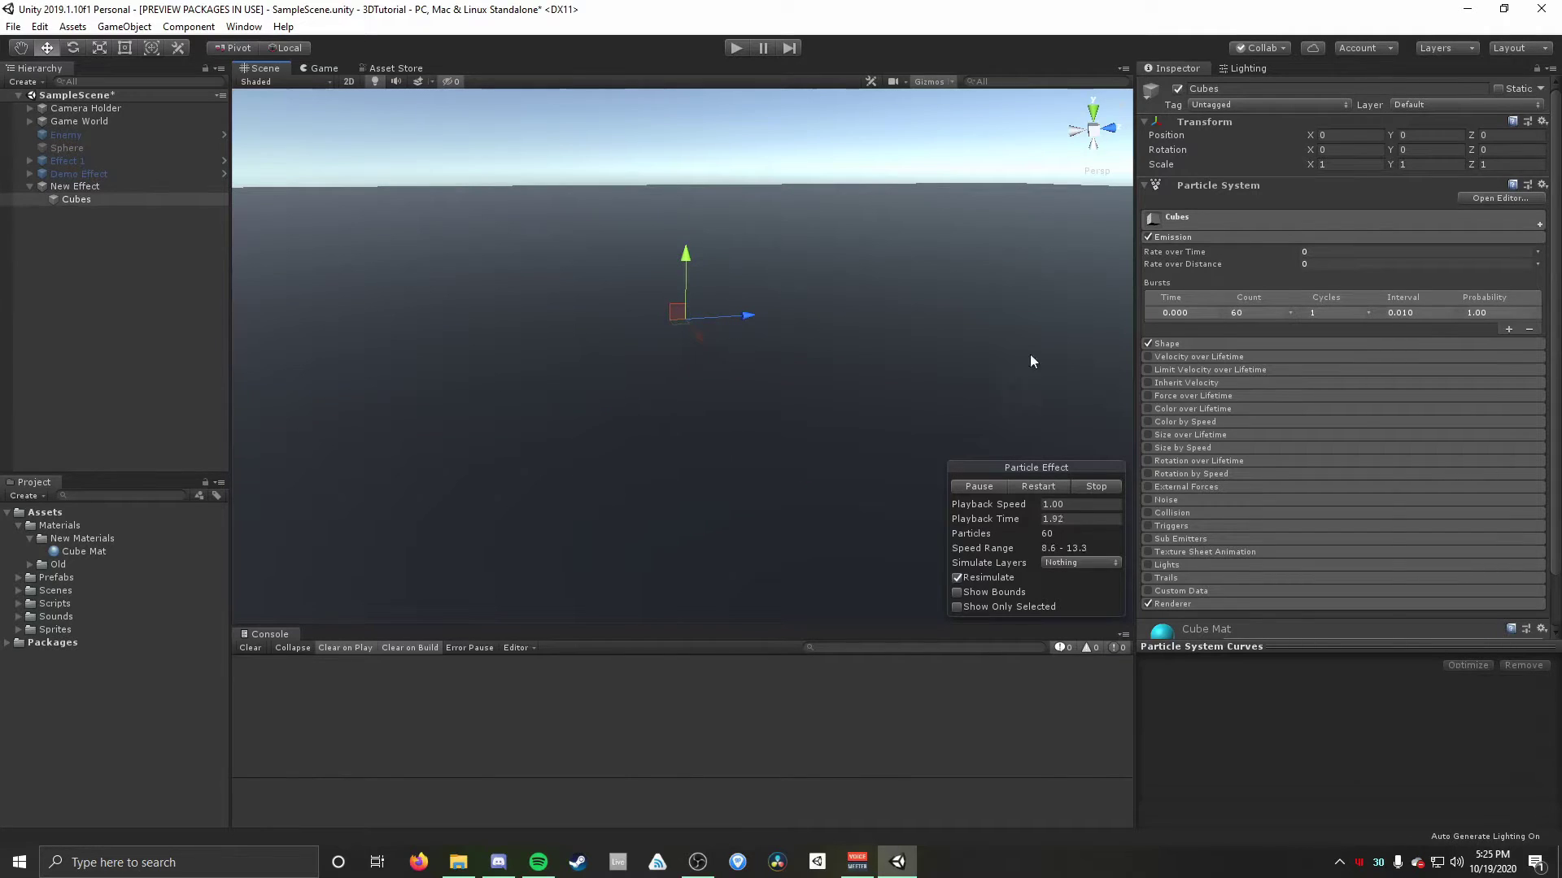
left_click(1208, 241)
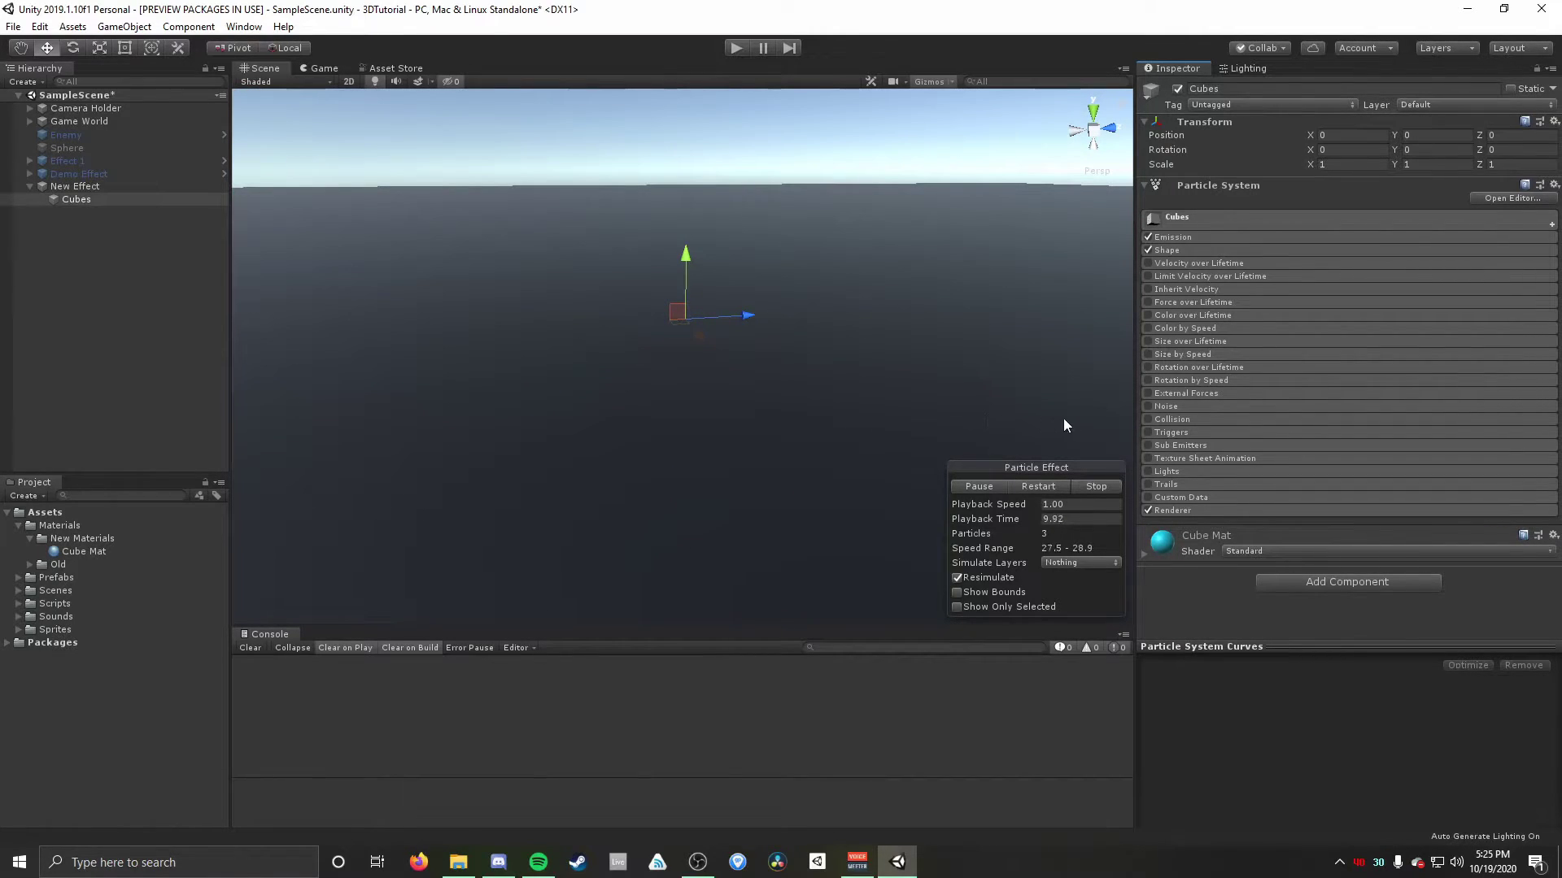
left_click(1149, 418)
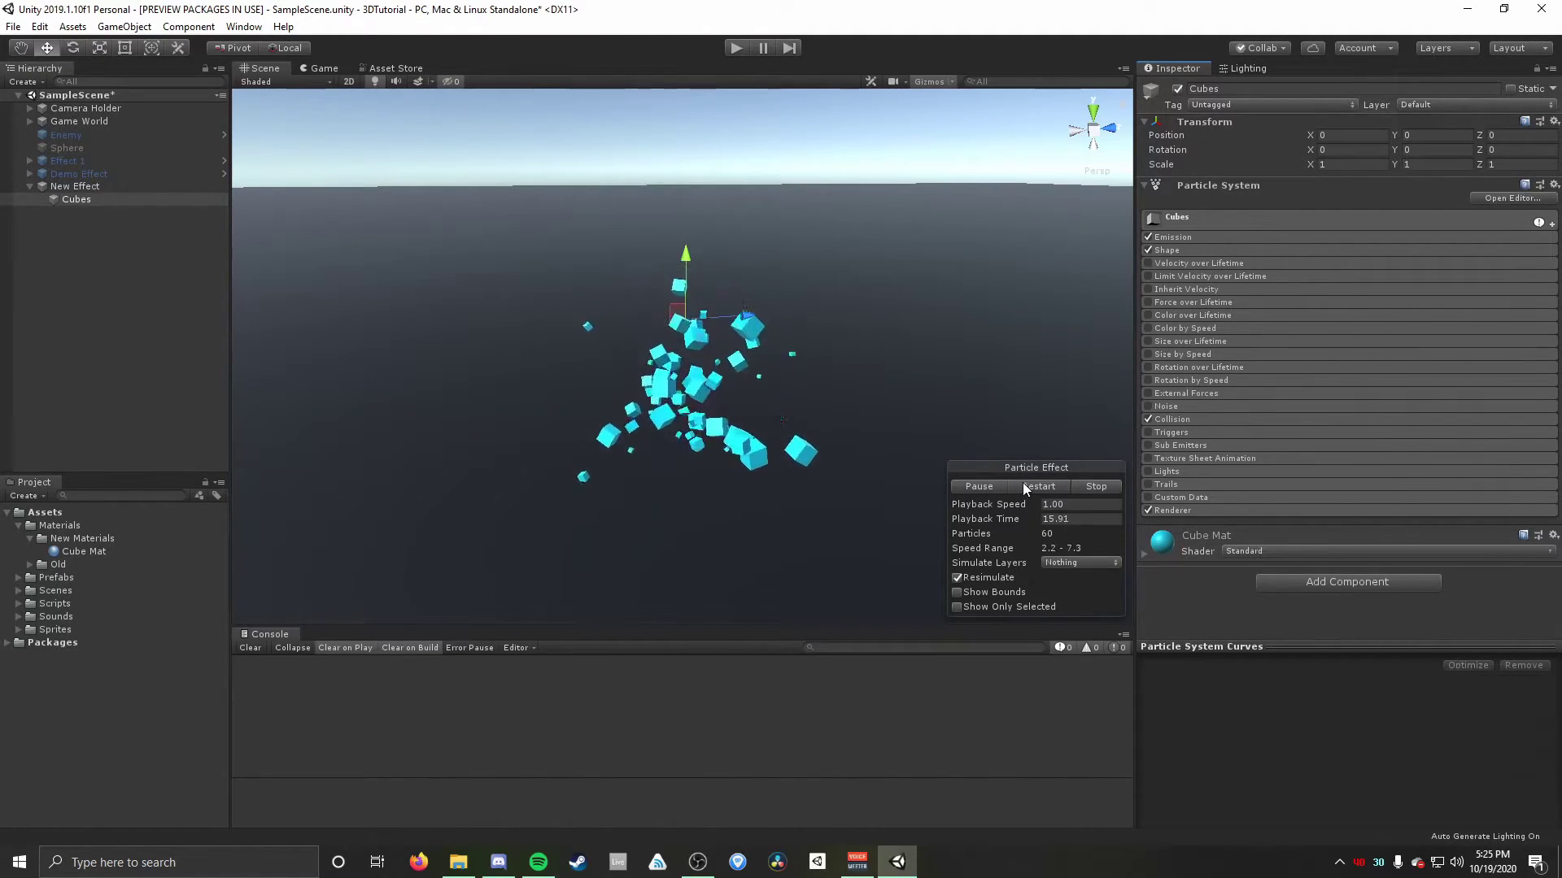
Switch the Collision module's Type from Planes to World.
left_click(1219, 418)
scroll(1211, 396, "down", 3)
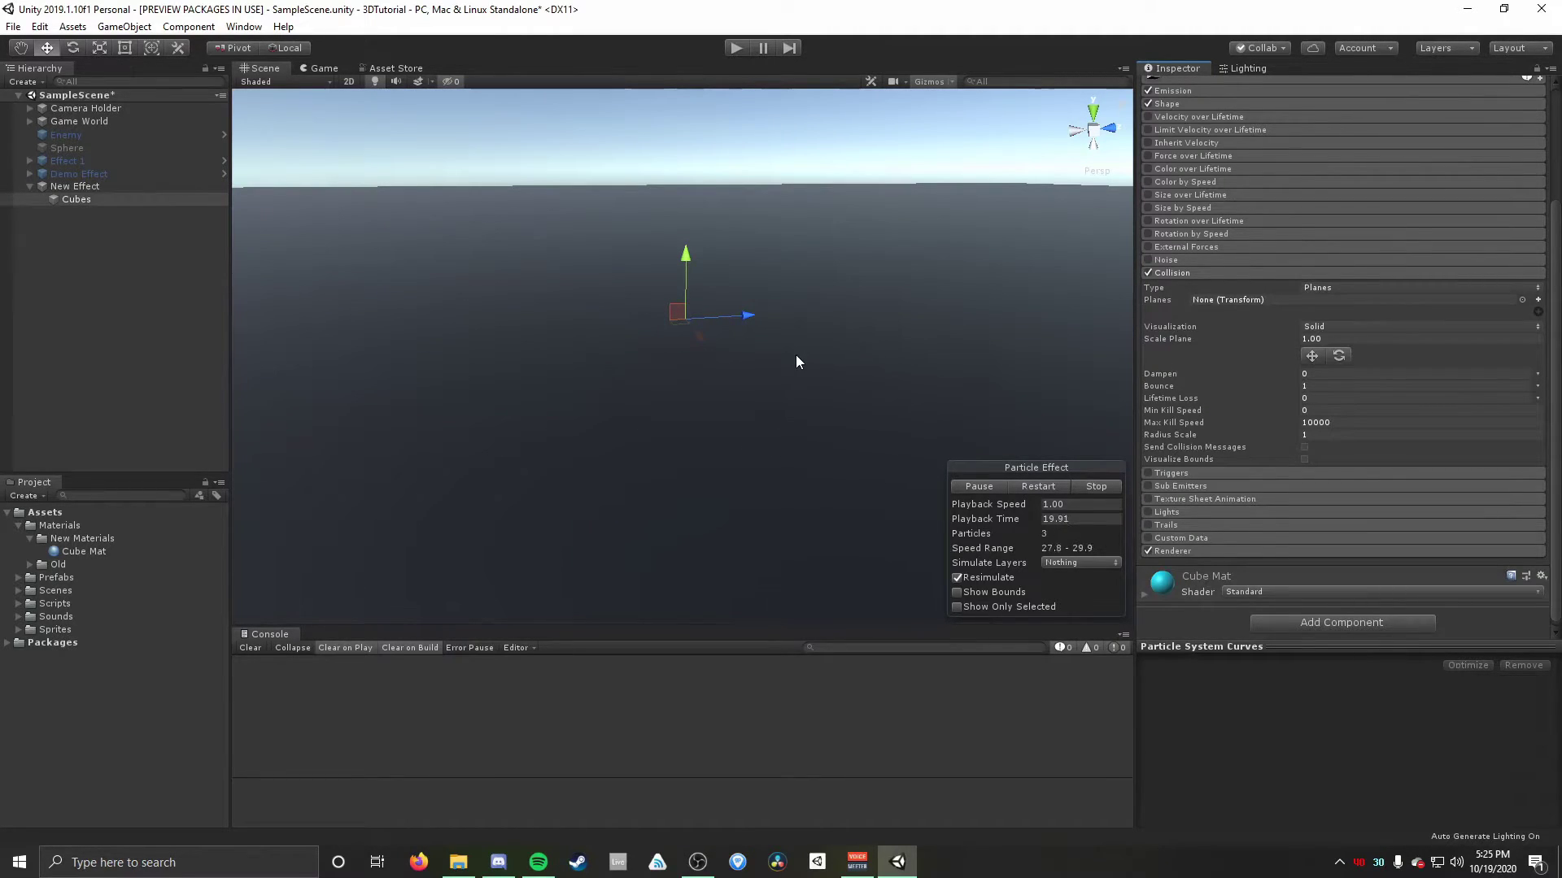
left_click(1317, 288)
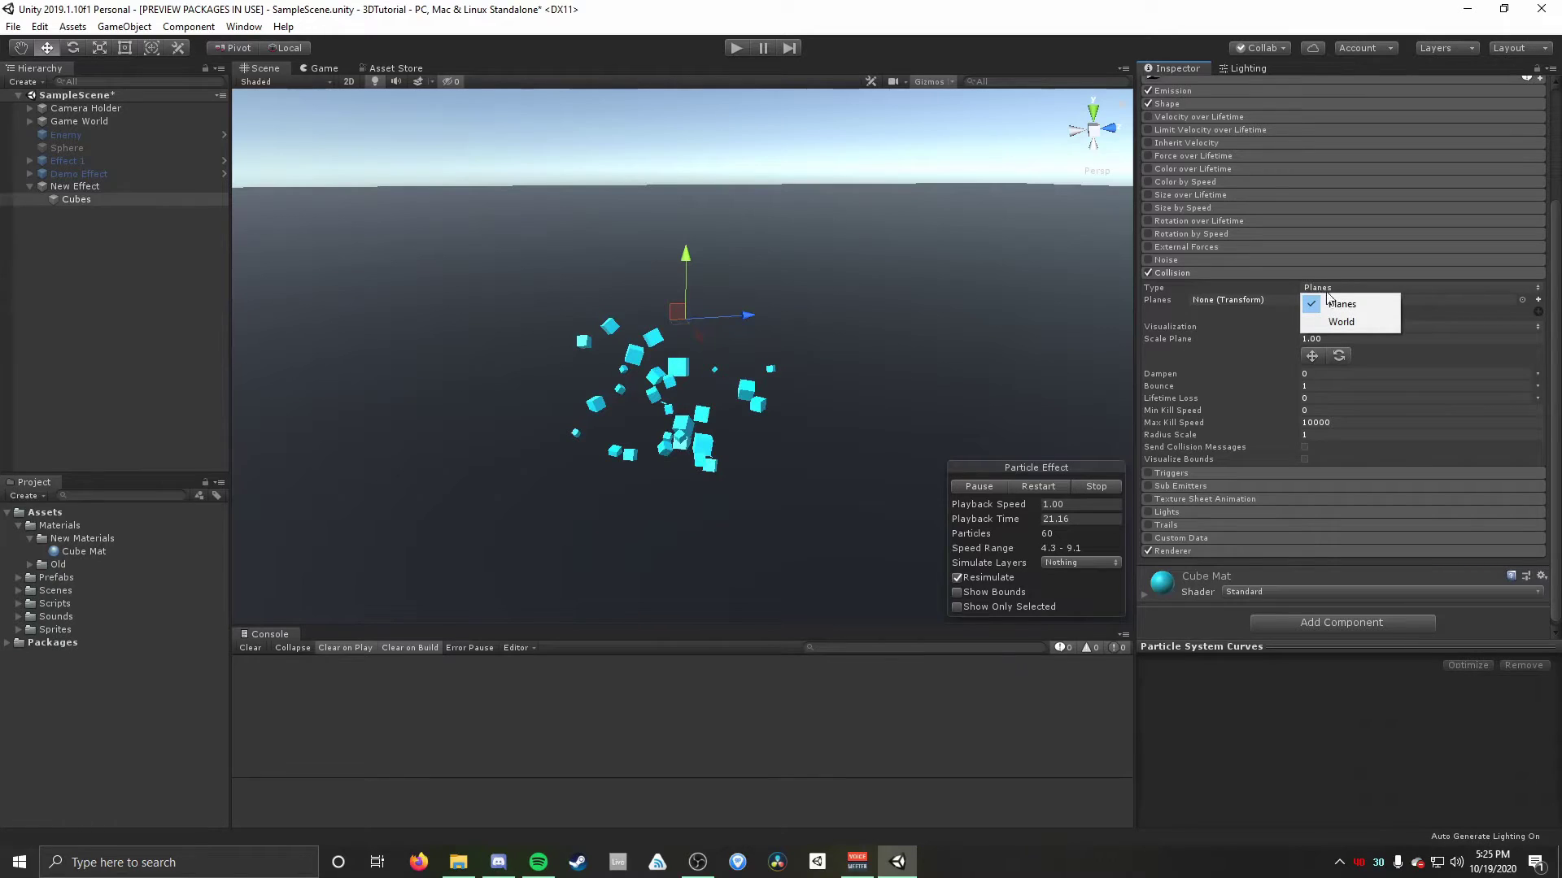
left_click(1374, 306)
left_click(1518, 299)
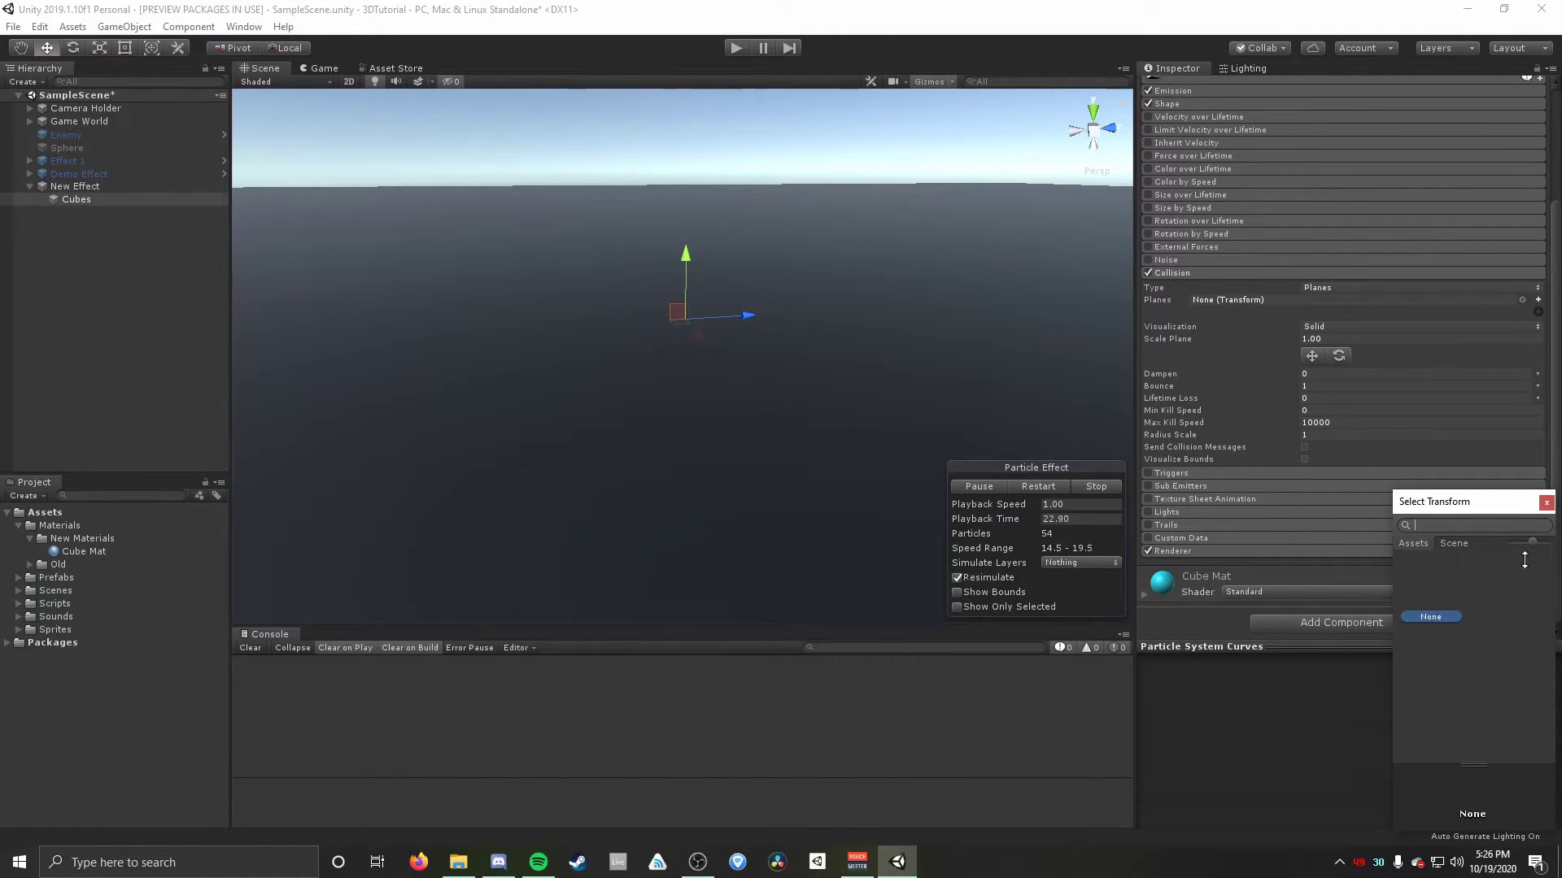
left_click(1546, 503)
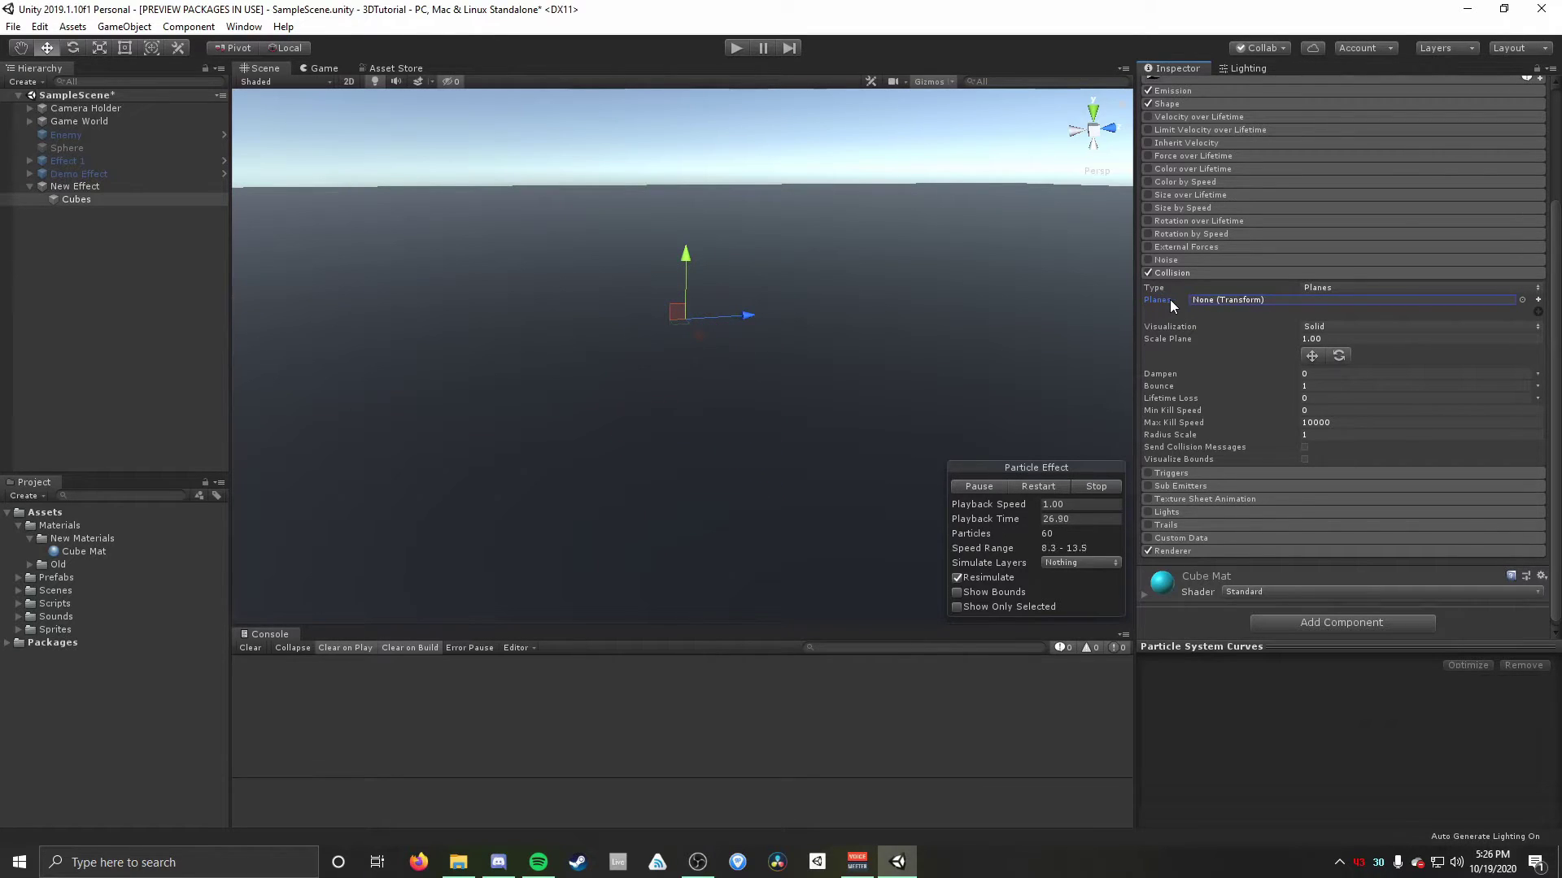
left_click(1325, 287)
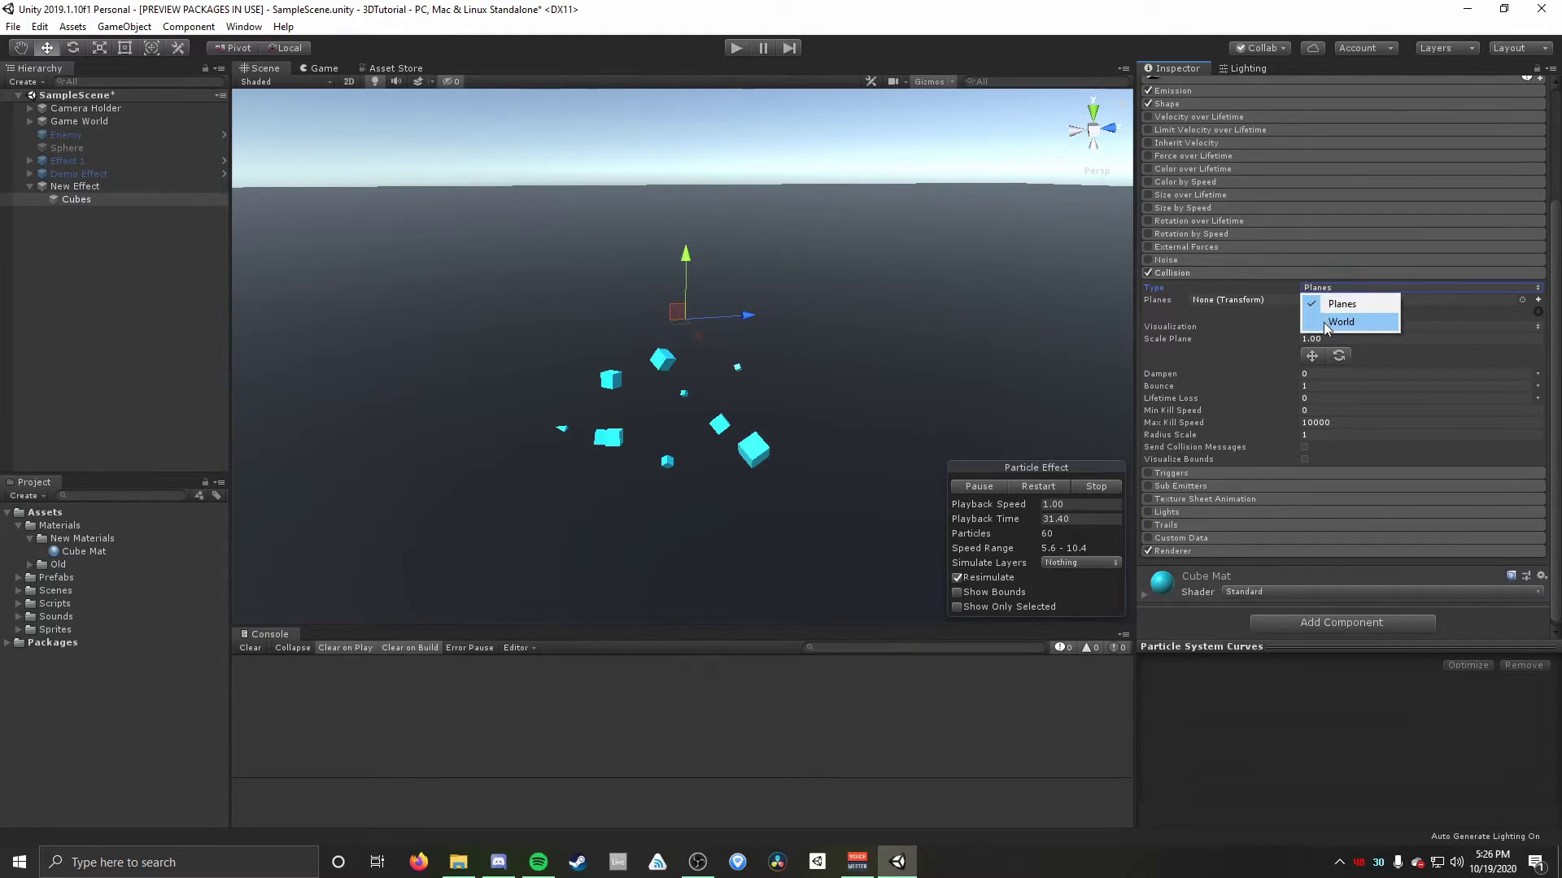
left_click(1324, 323)
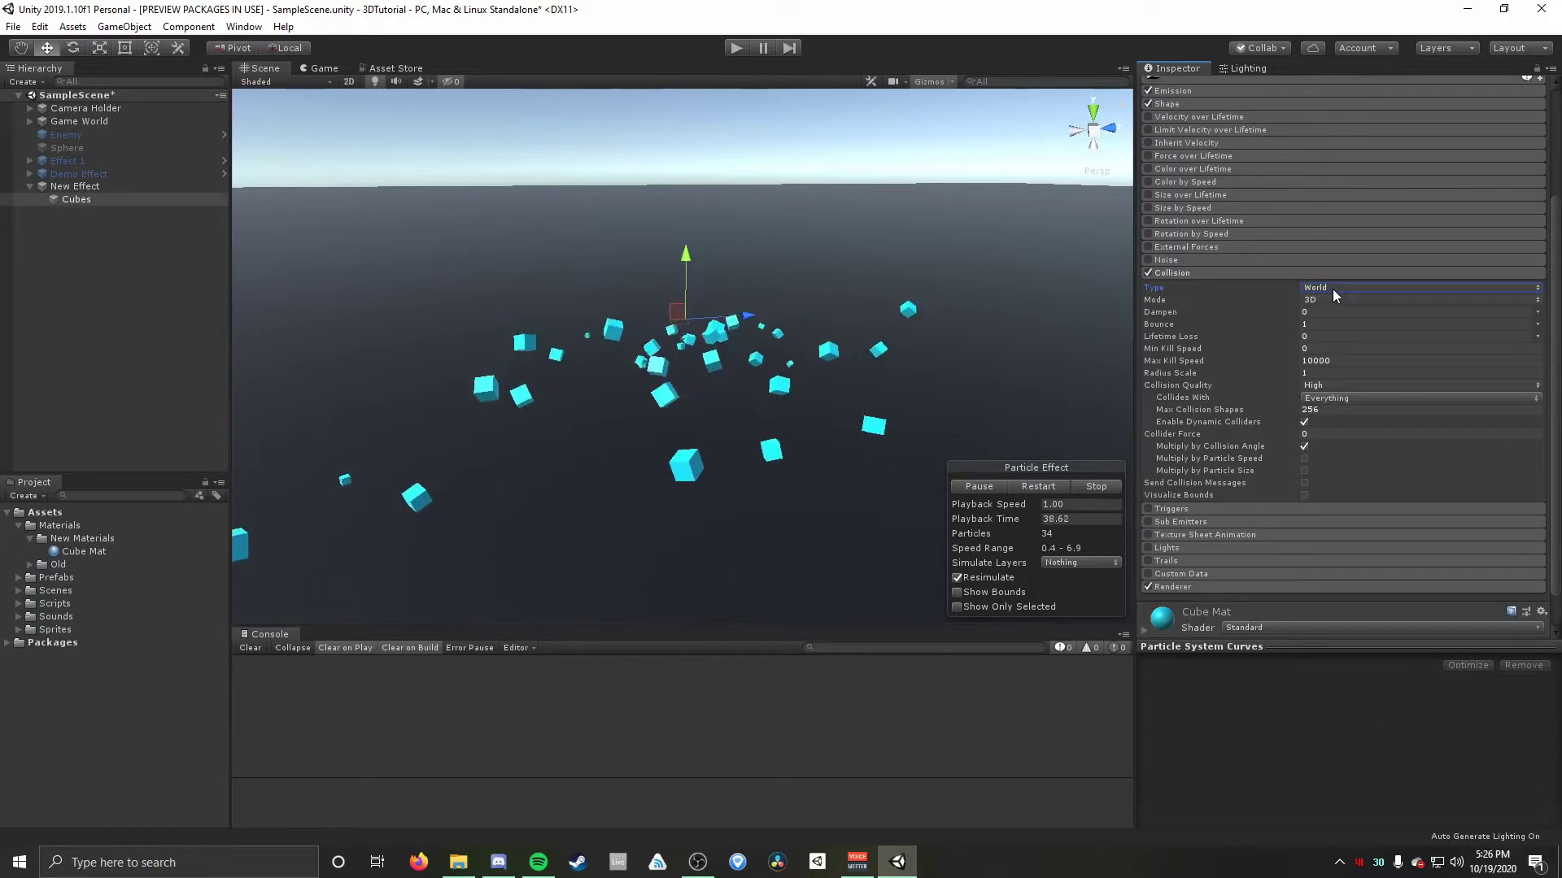
Set collision Bounce to 0.2 and Dampen to 0.2, checking the bouncing cubes in the Scene view.
left_click_drag(987, 330, 867, 244, "alt")
left_click(1293, 325)
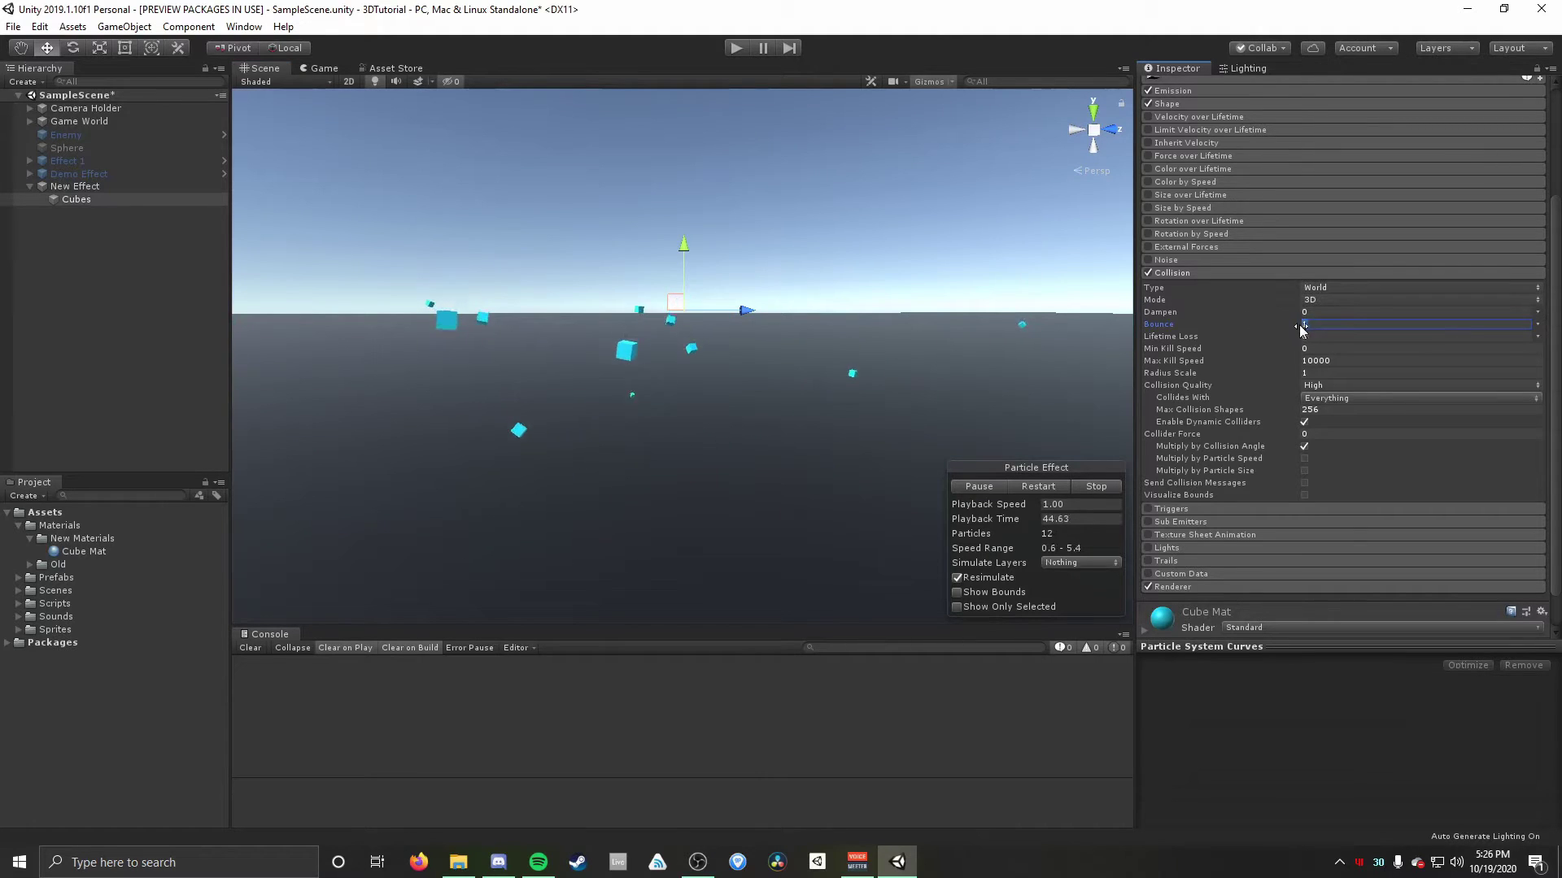
type(".2")
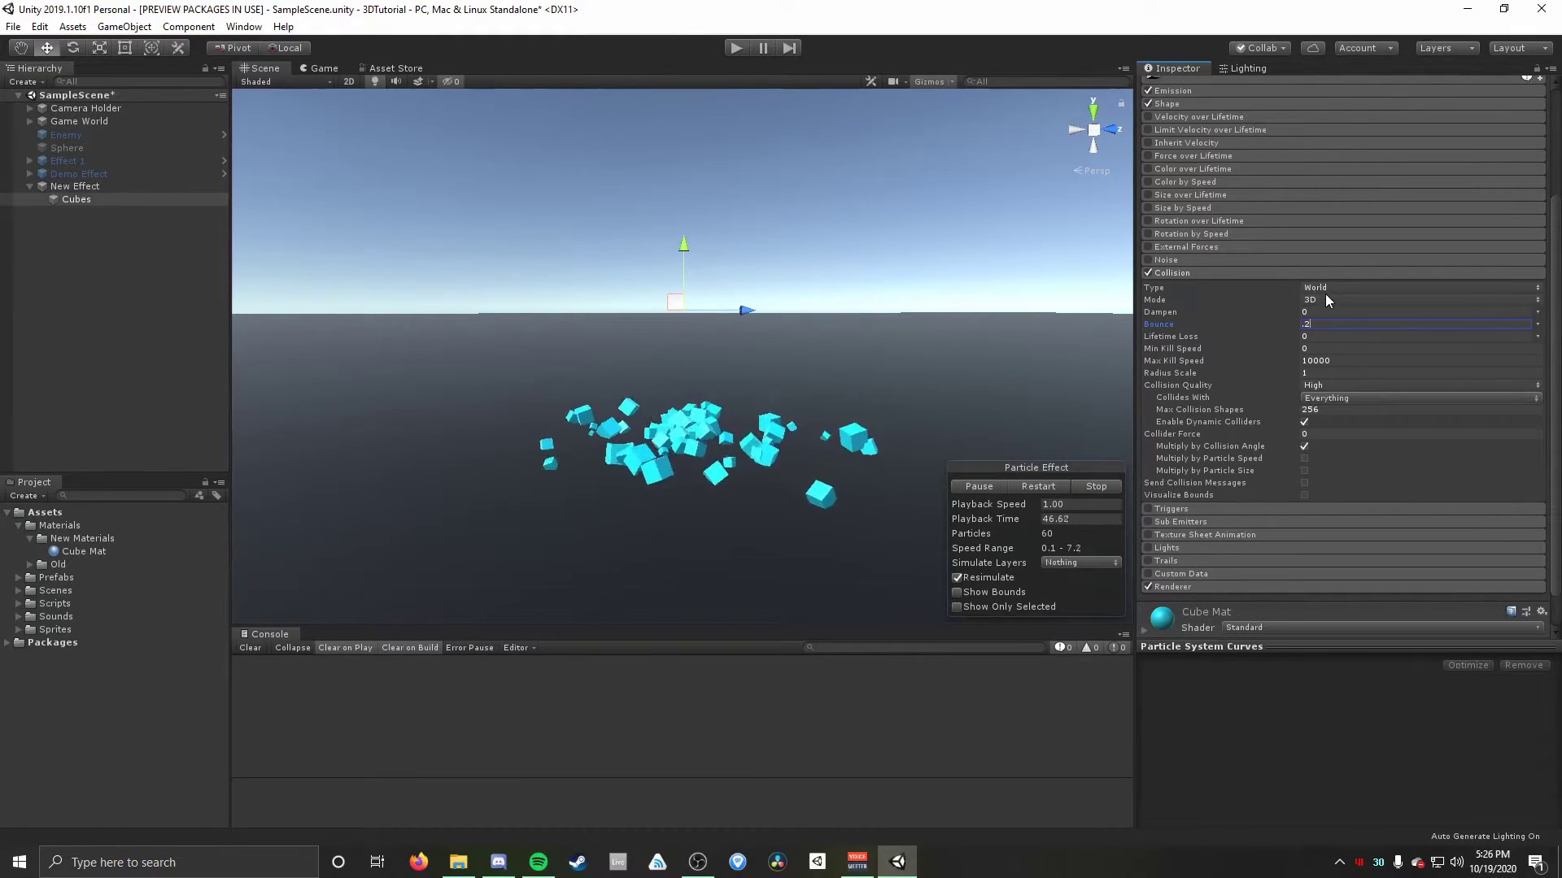
left_click_drag(883, 207, 888, 294, "alt")
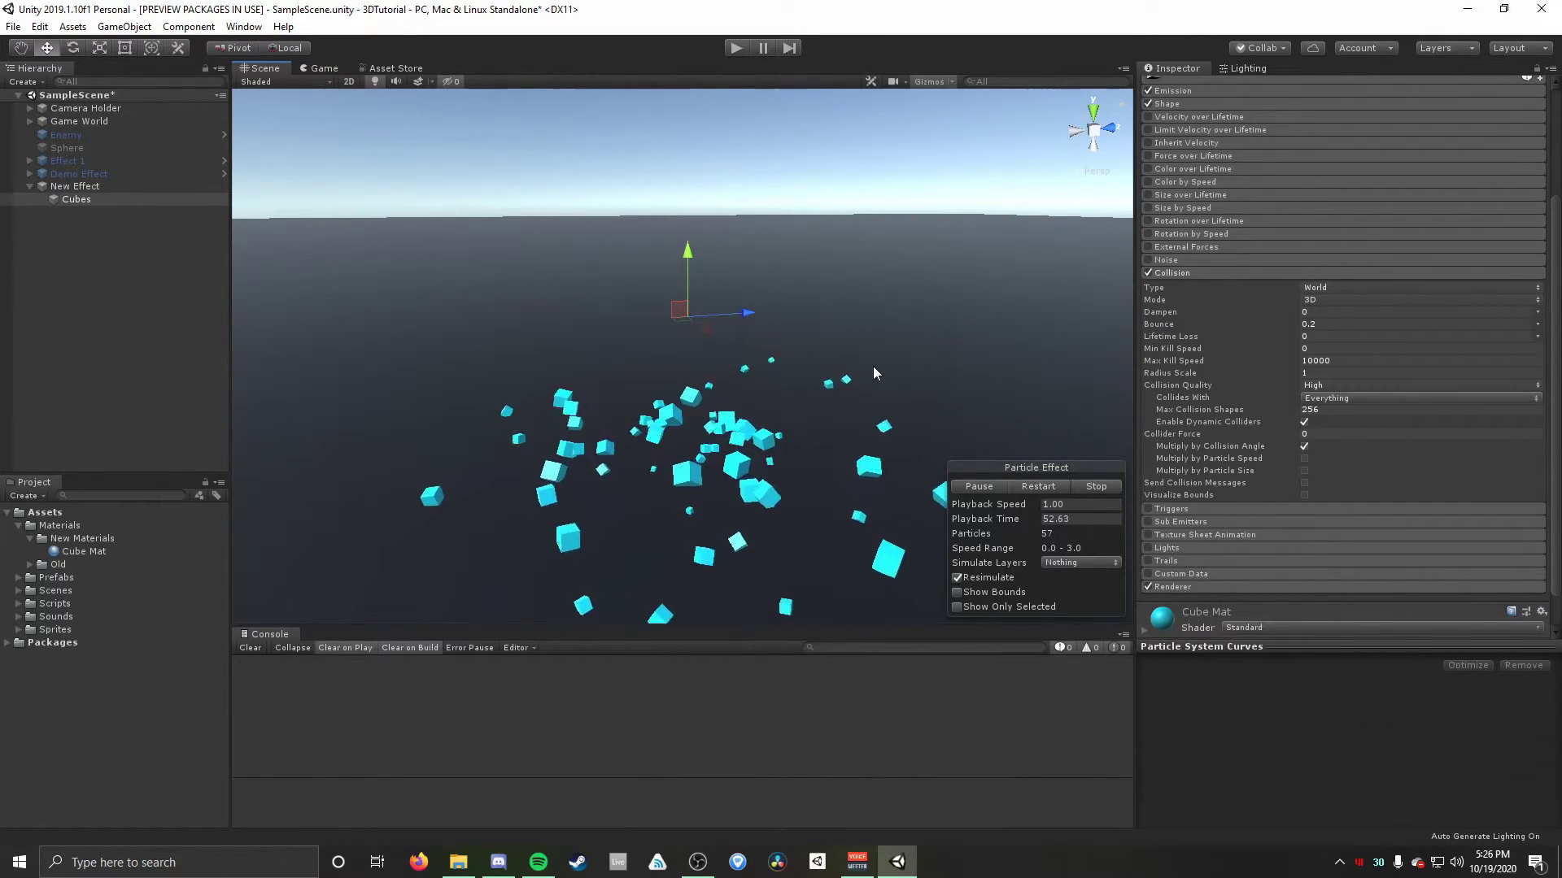
left_click(1319, 314)
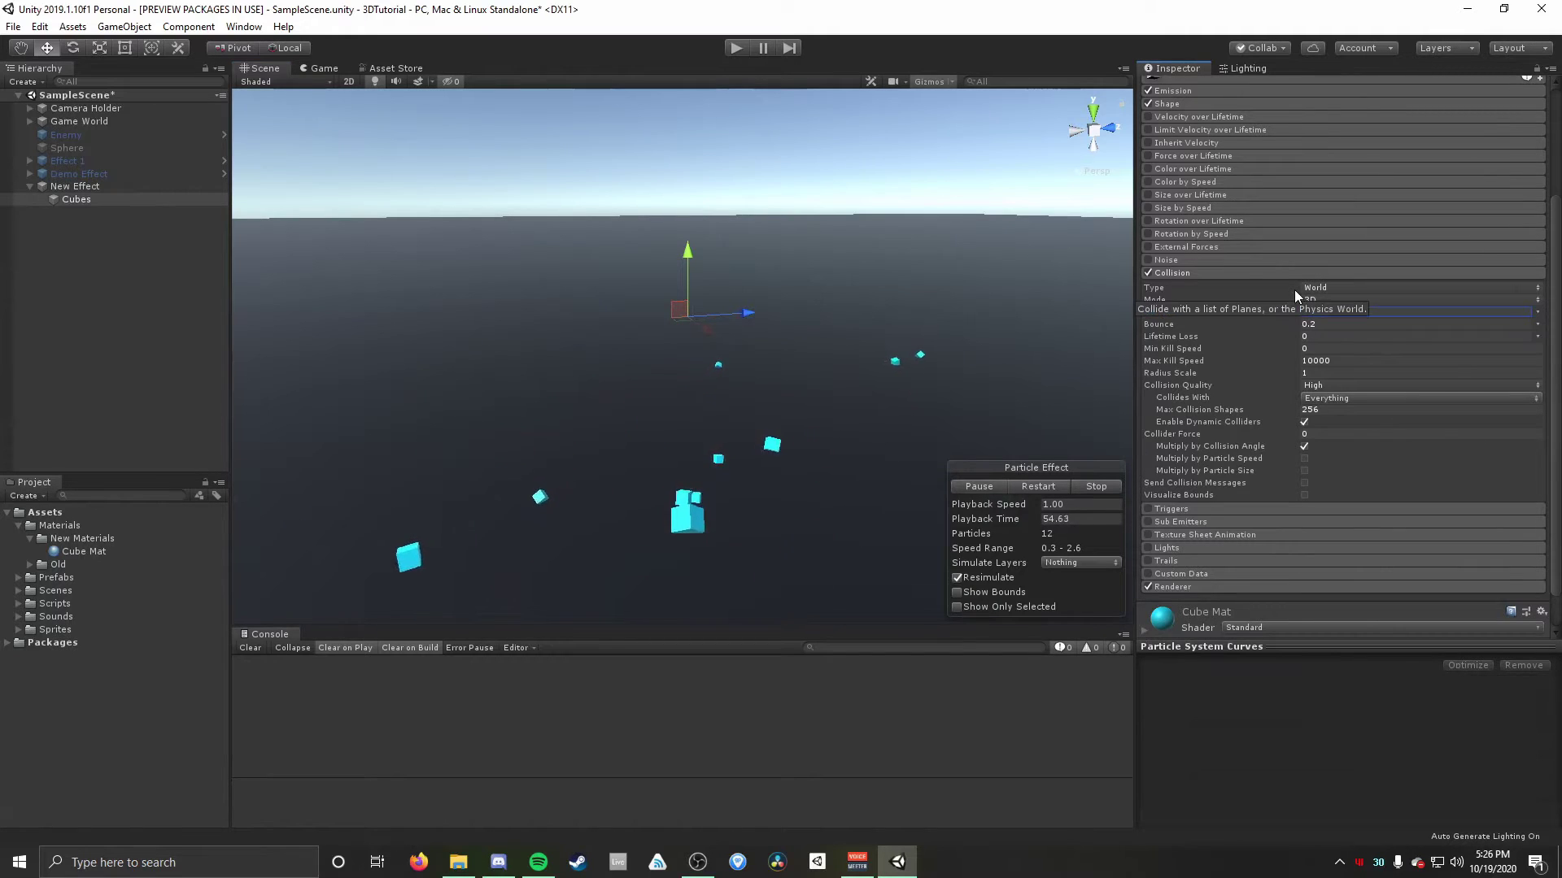
type("0.2")
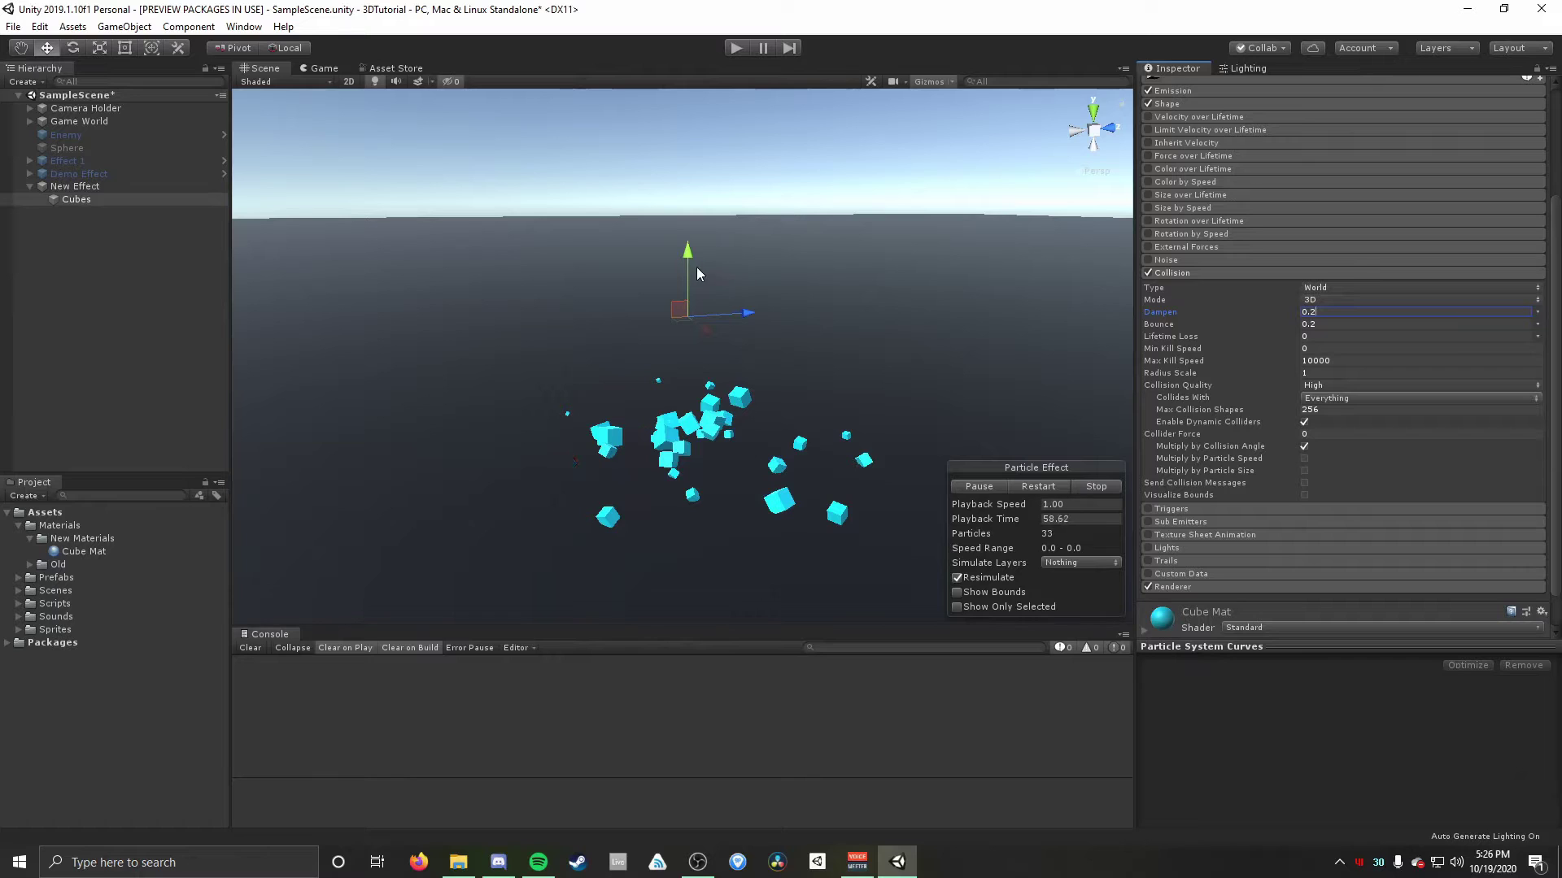
left_click_drag(823, 244, 910, 341, "alt")
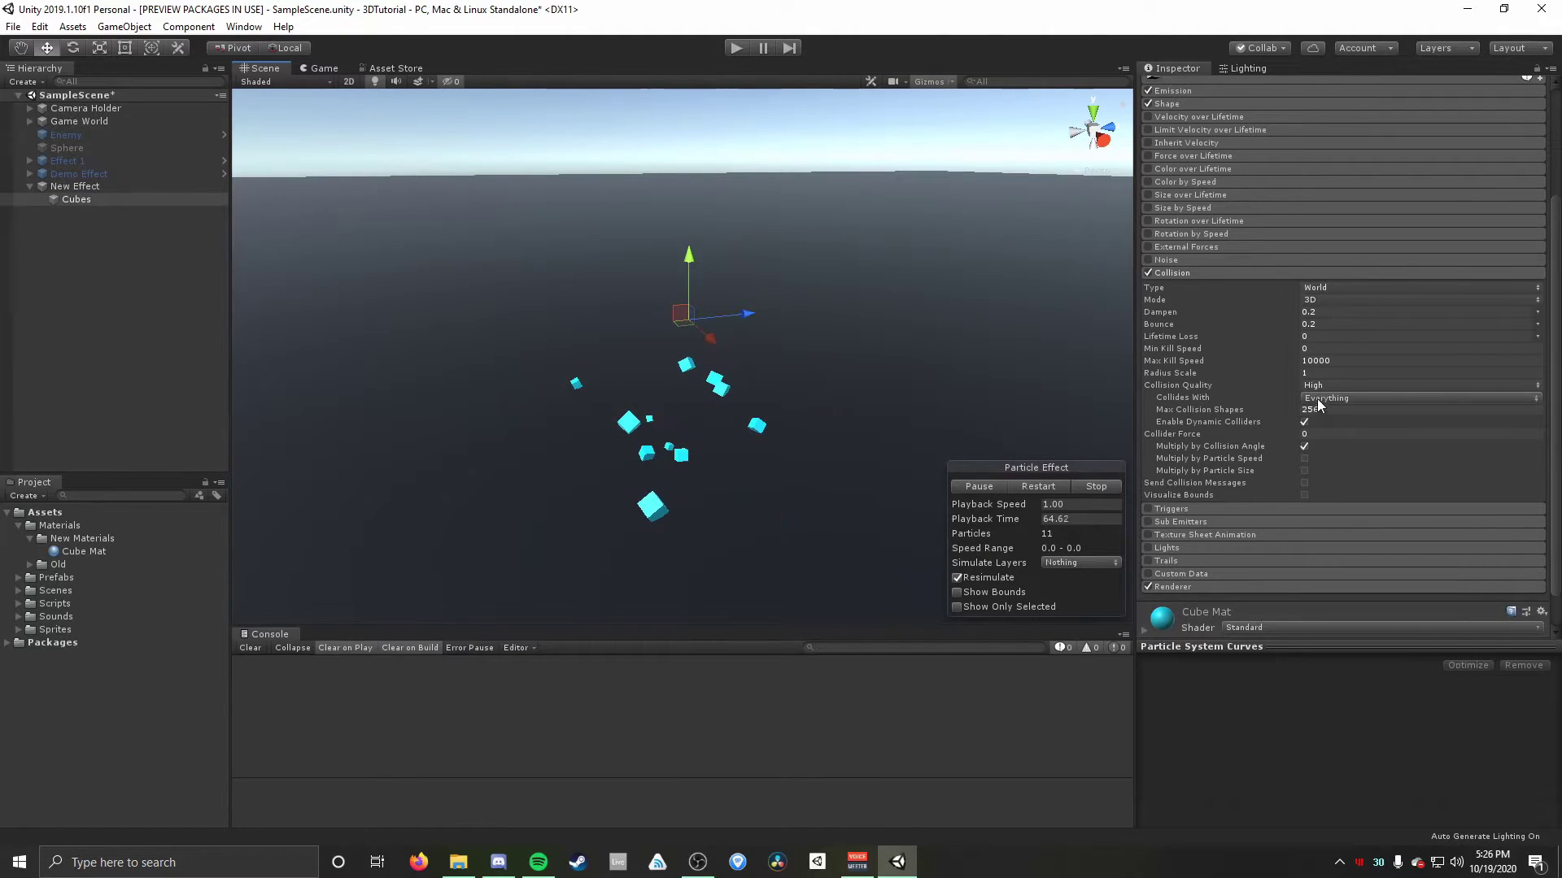
left_click(1233, 275)
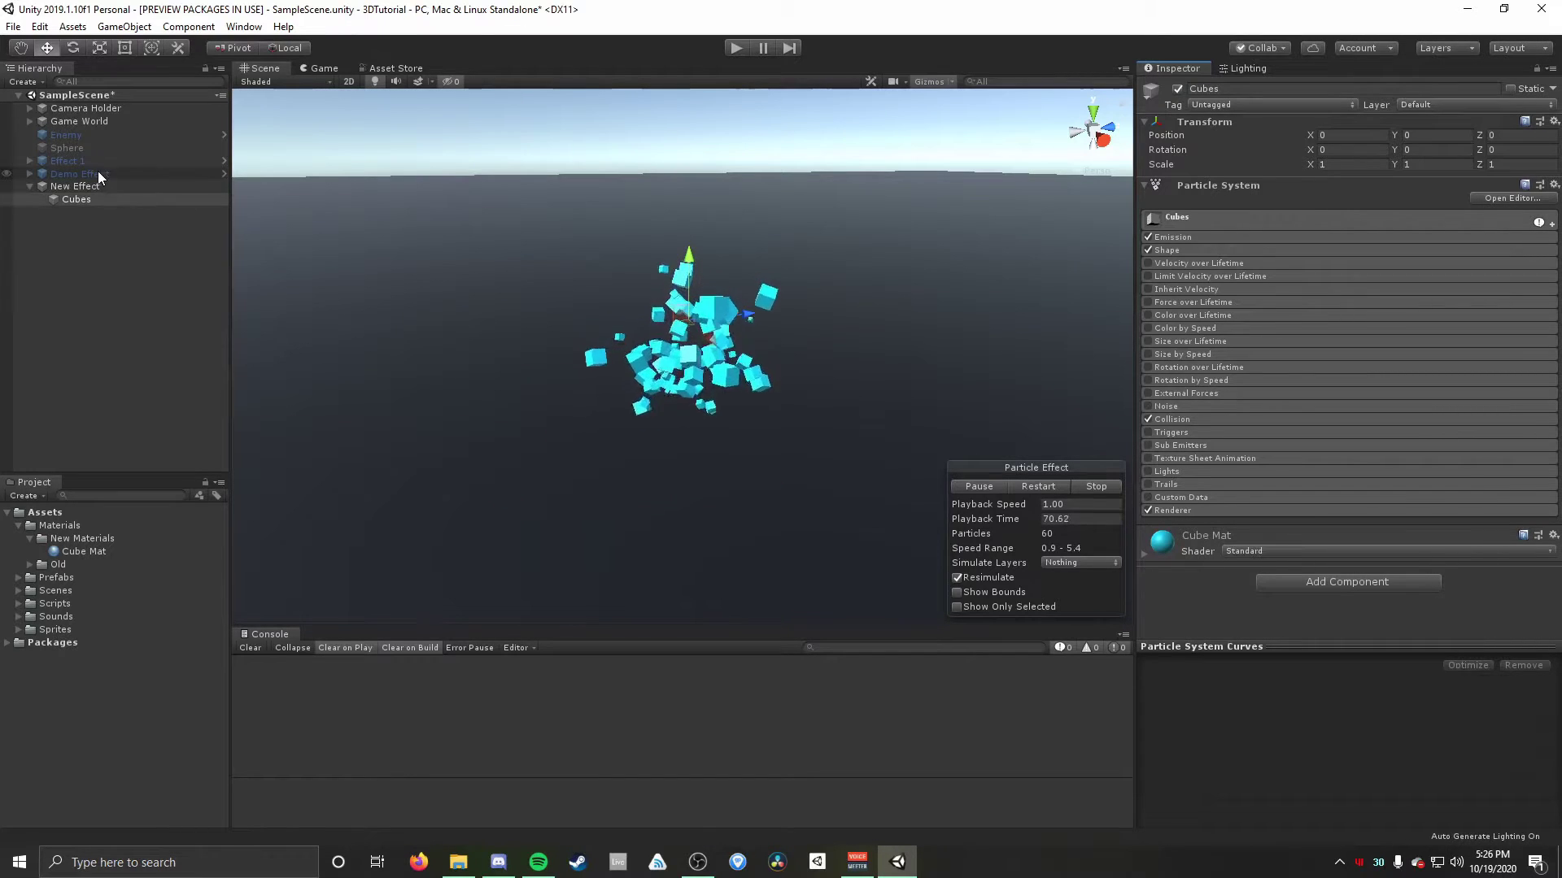
Enable Size over Lifetime and apply the falling curve preset so cubes shrink from full size to zero.
left_click(1147, 340)
left_click(1193, 342)
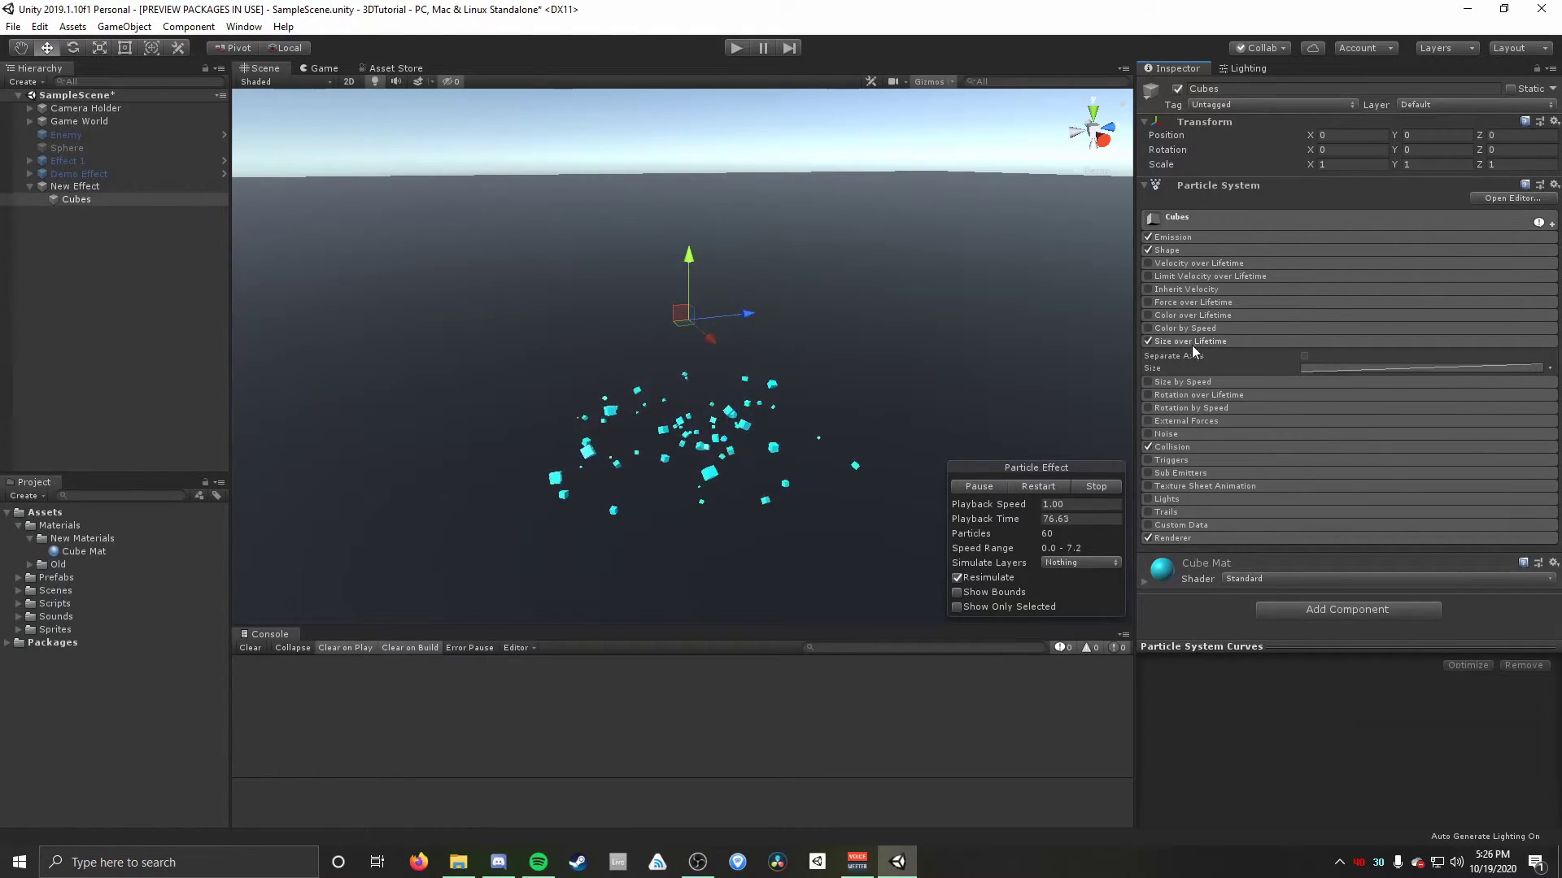
left_click(1379, 370)
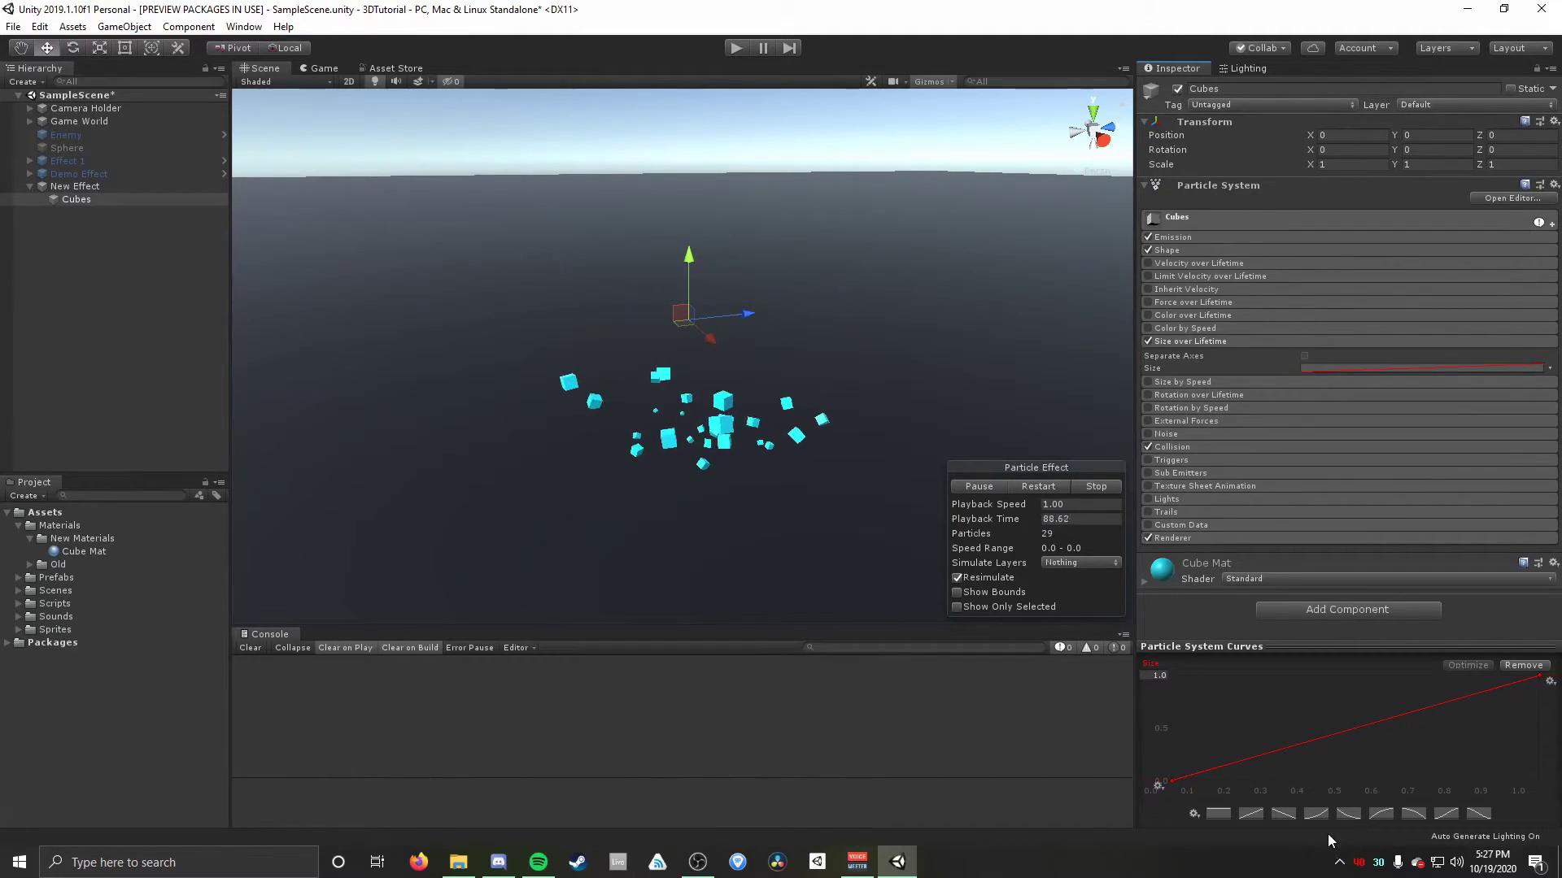
left_click(1412, 813)
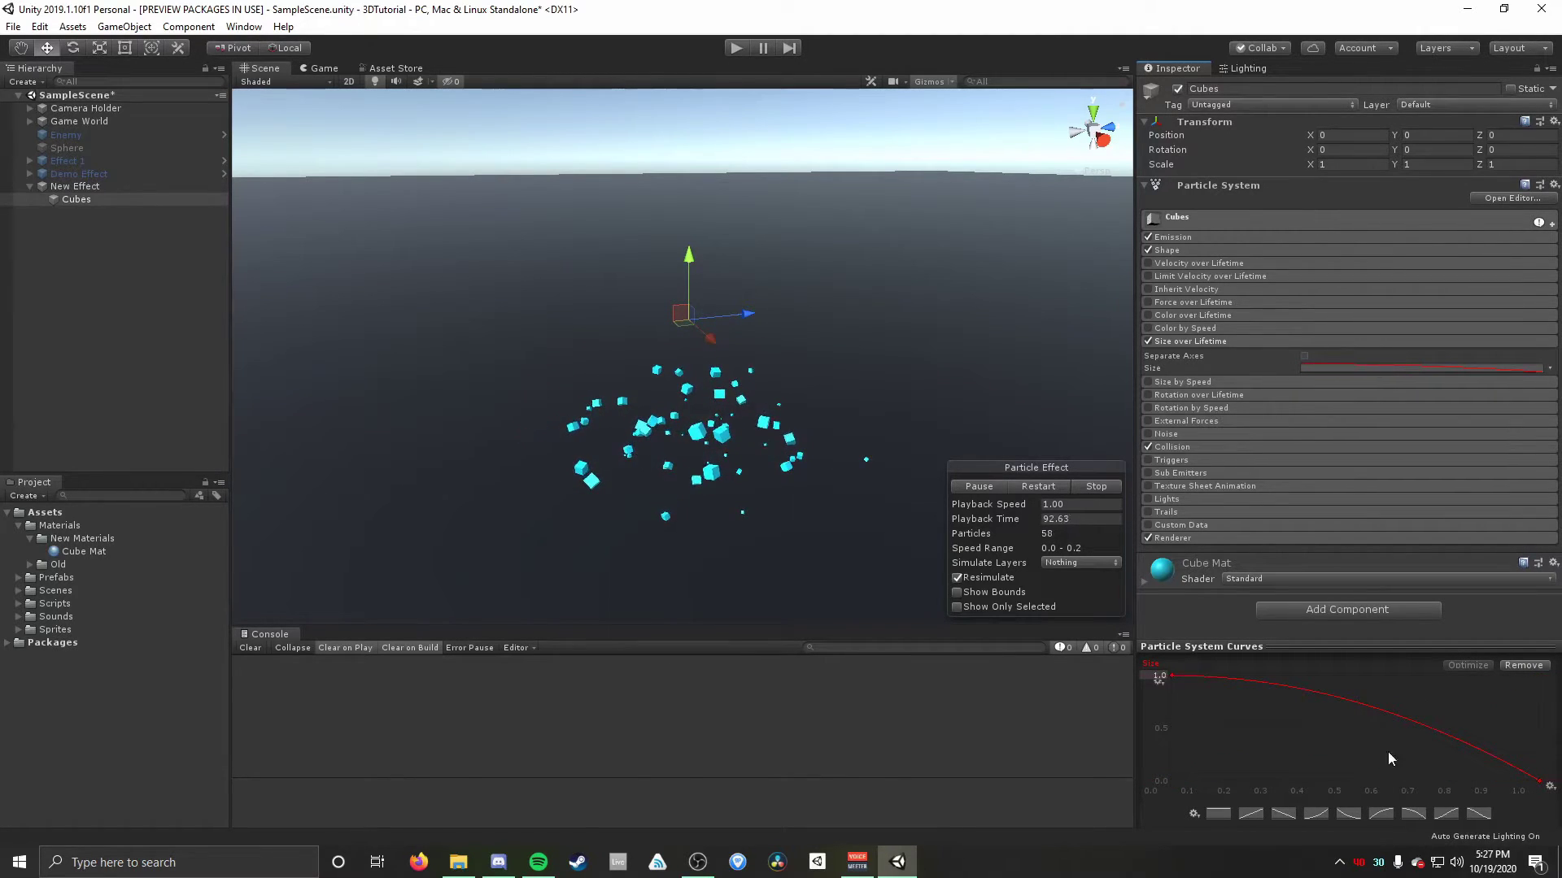
left_click_drag(786, 437, 641, 436, "alt")
left_click_drag(757, 445, 841, 395, "alt")
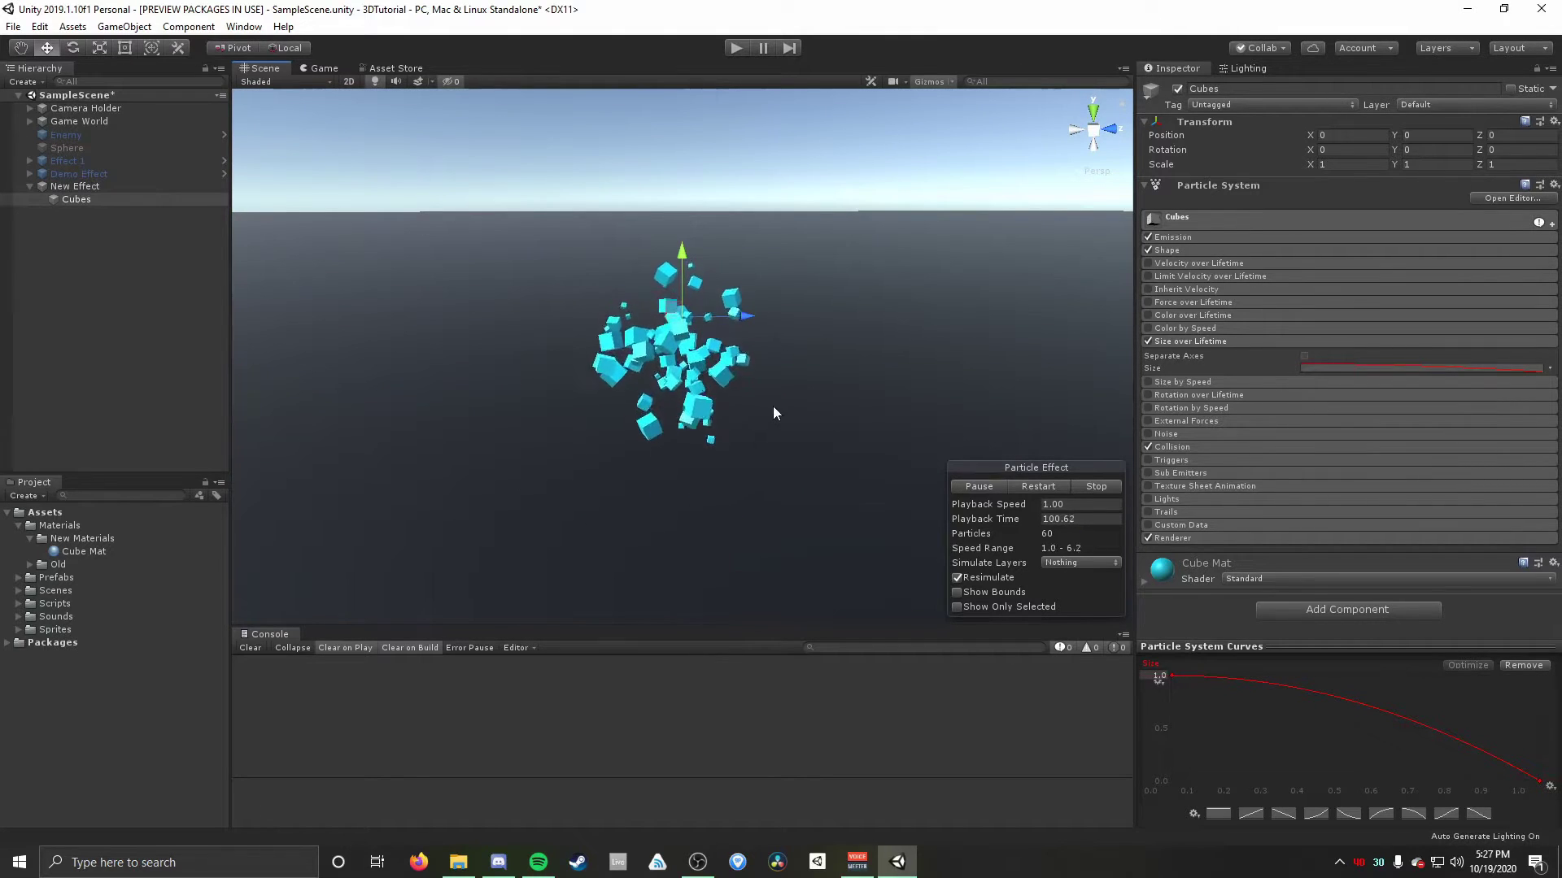
left_click_drag(773, 403, 817, 401, "alt")
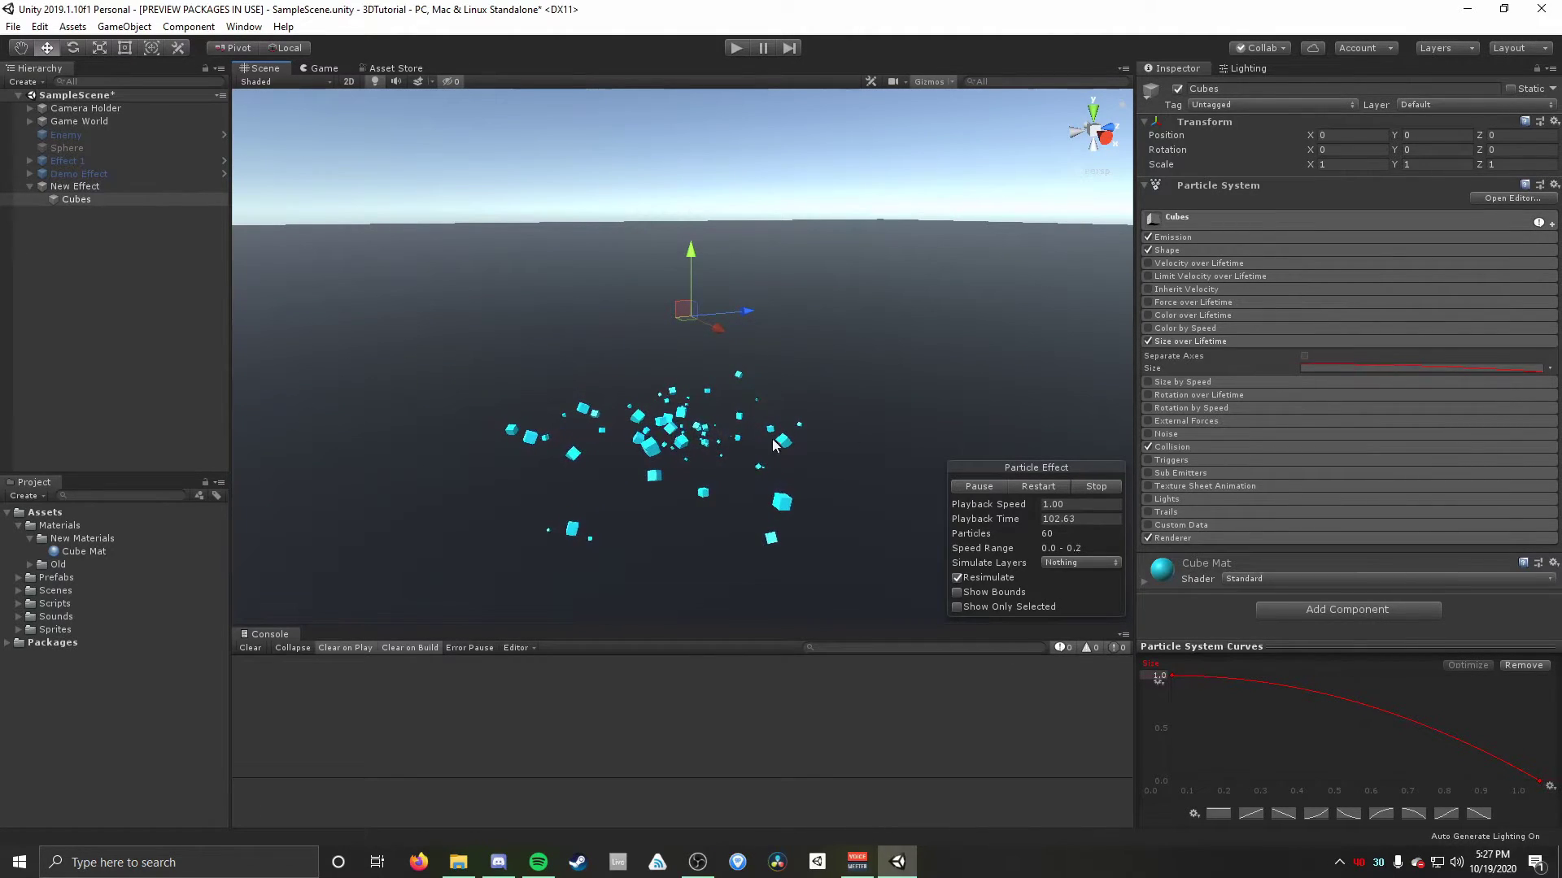
left_click(1263, 336)
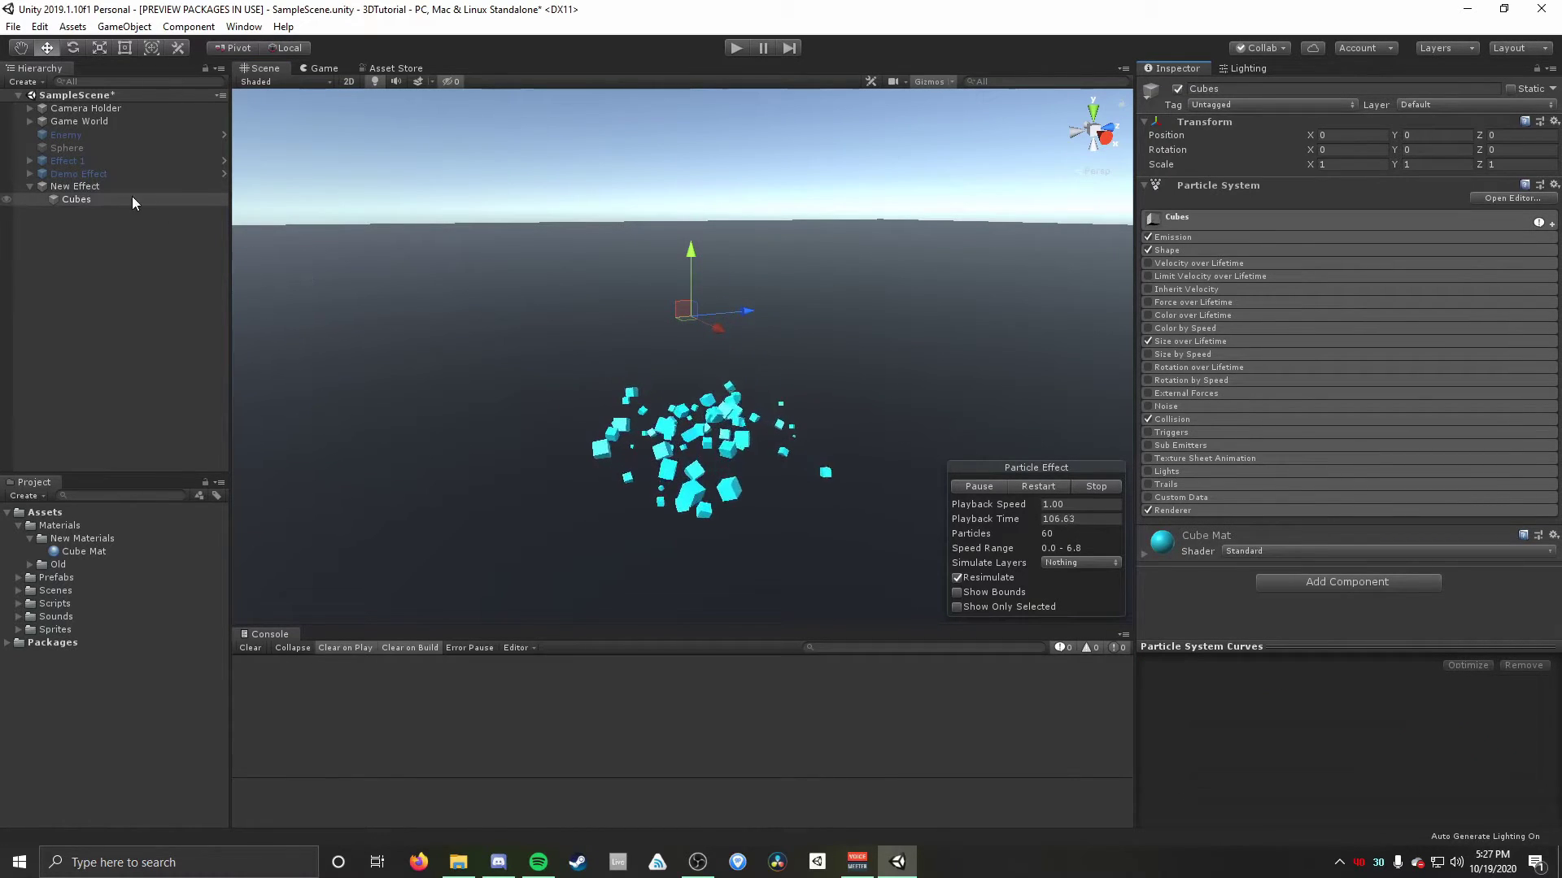
Set the maximum Start Speed to 5 and restart the preview to see the wider burst.
left_click(1296, 223)
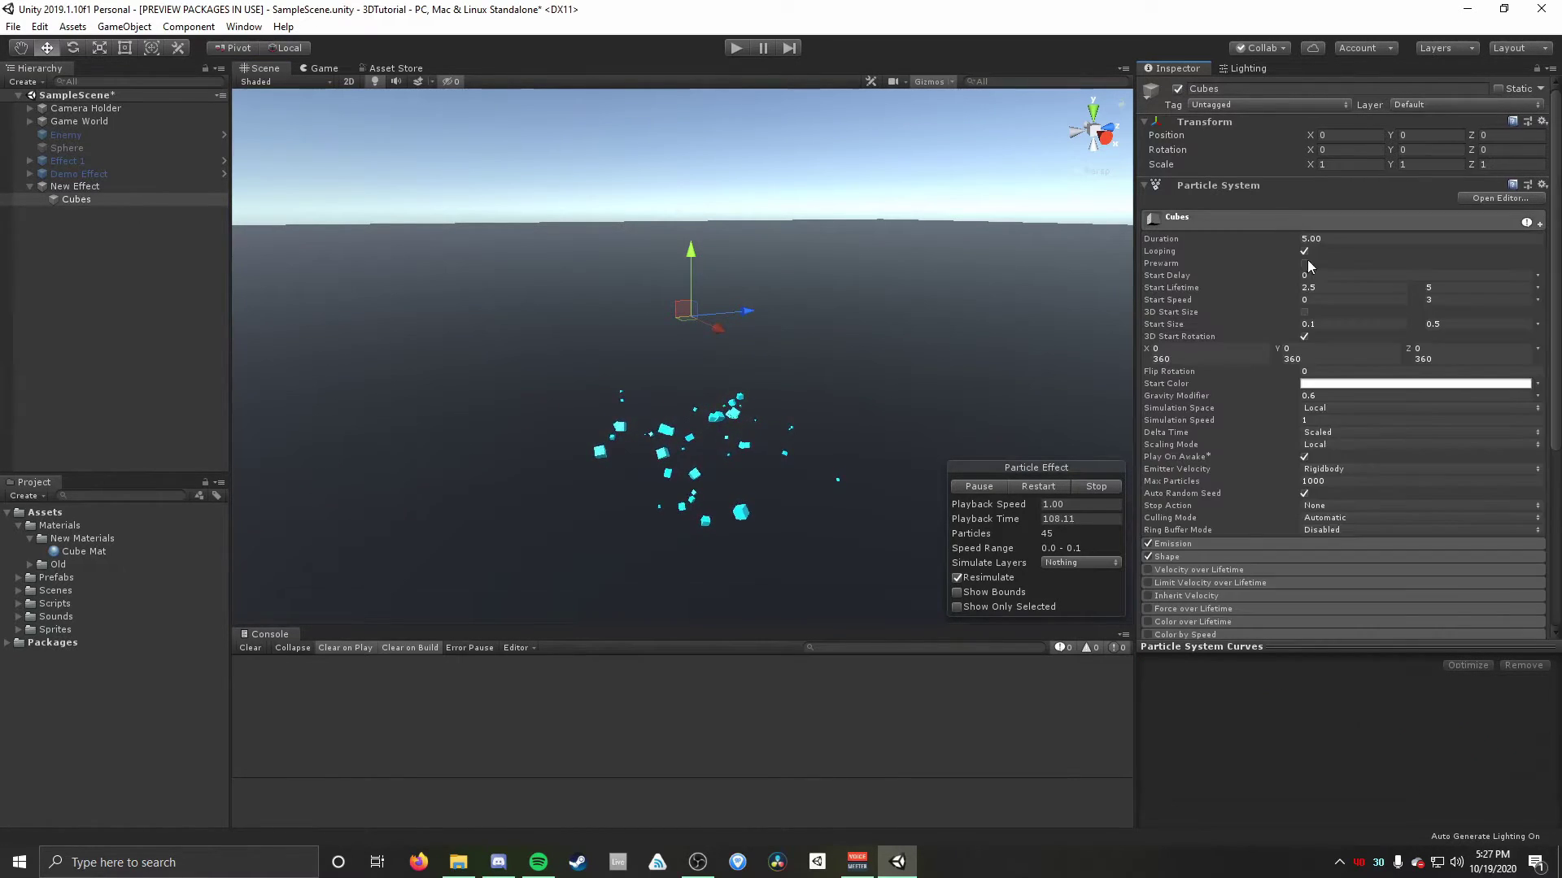
type("4")
left_click(1439, 289)
left_click(1439, 301)
type("5")
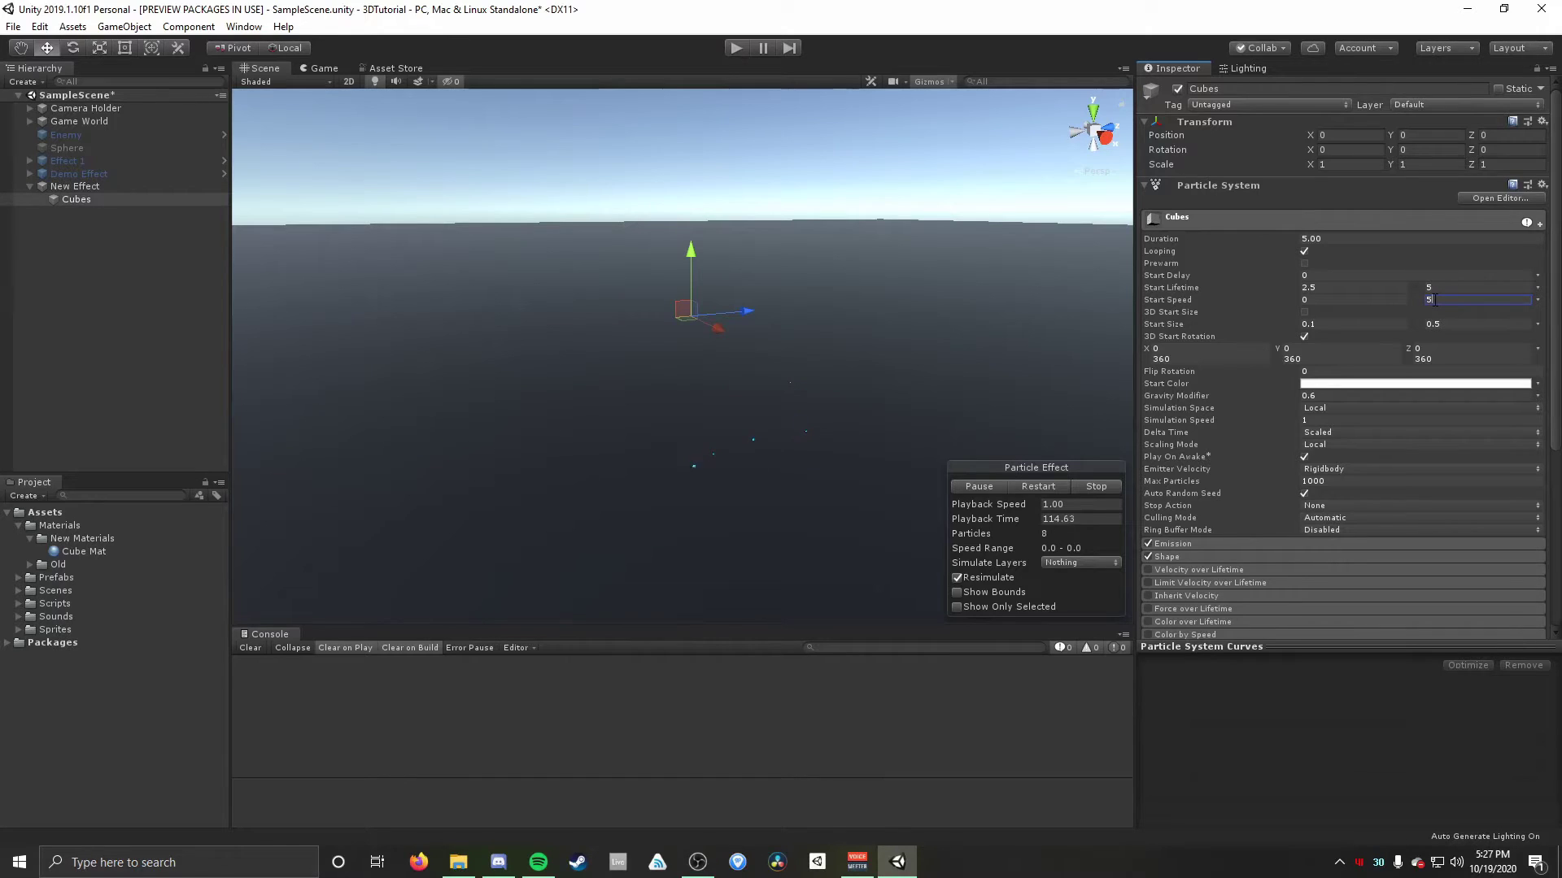
key("Return")
left_click(1035, 485)
left_click(1432, 288)
key("Tab")
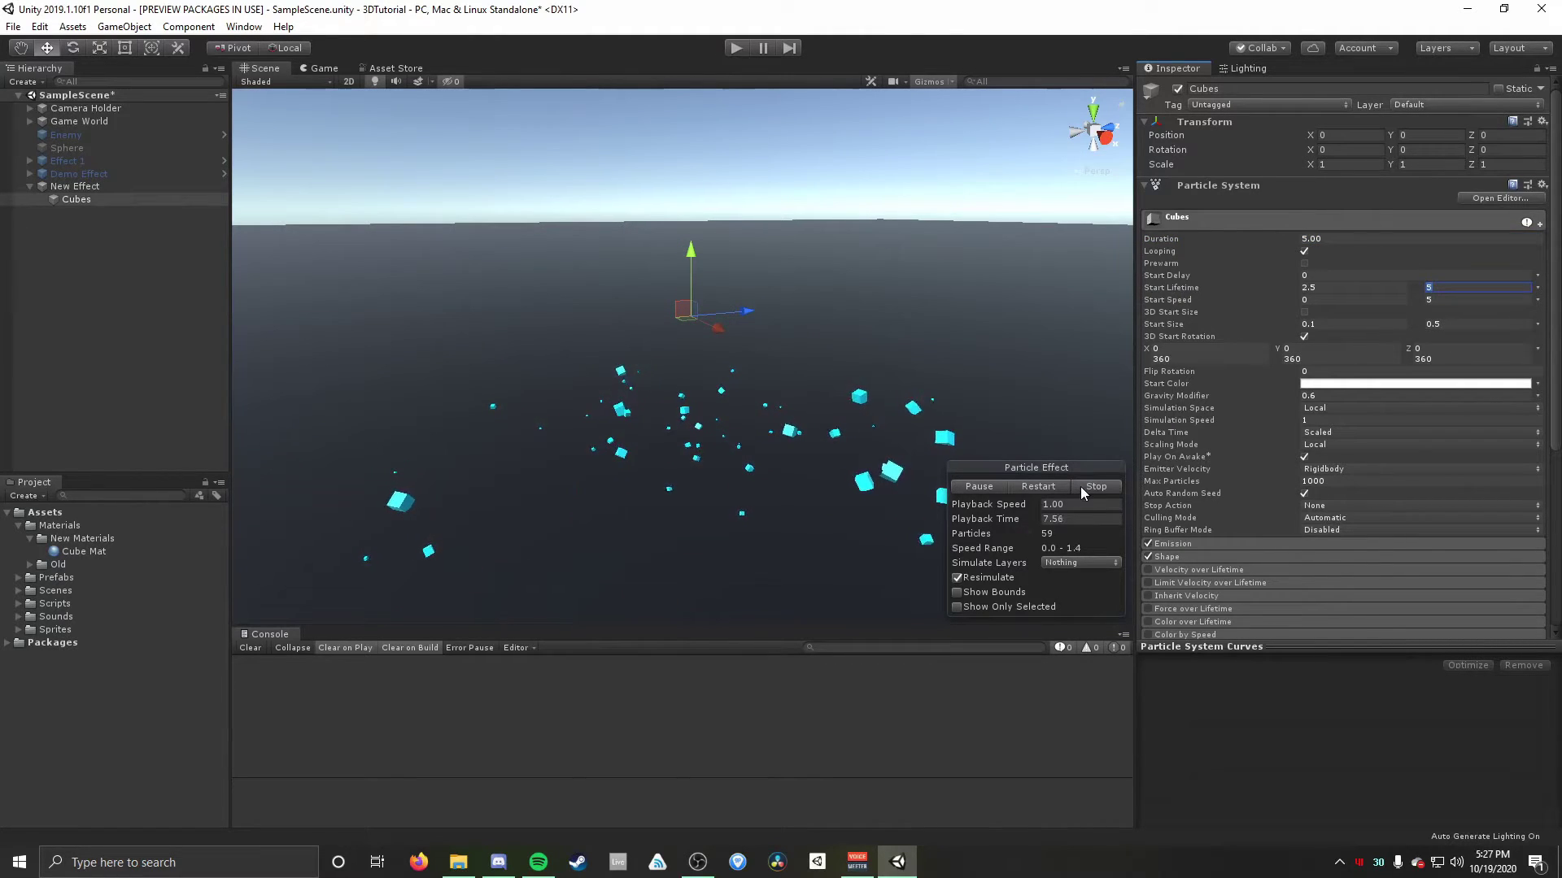
Activate Demo Effect, play and stop its red burst preview, then reselect Cubes.
left_click(116, 173)
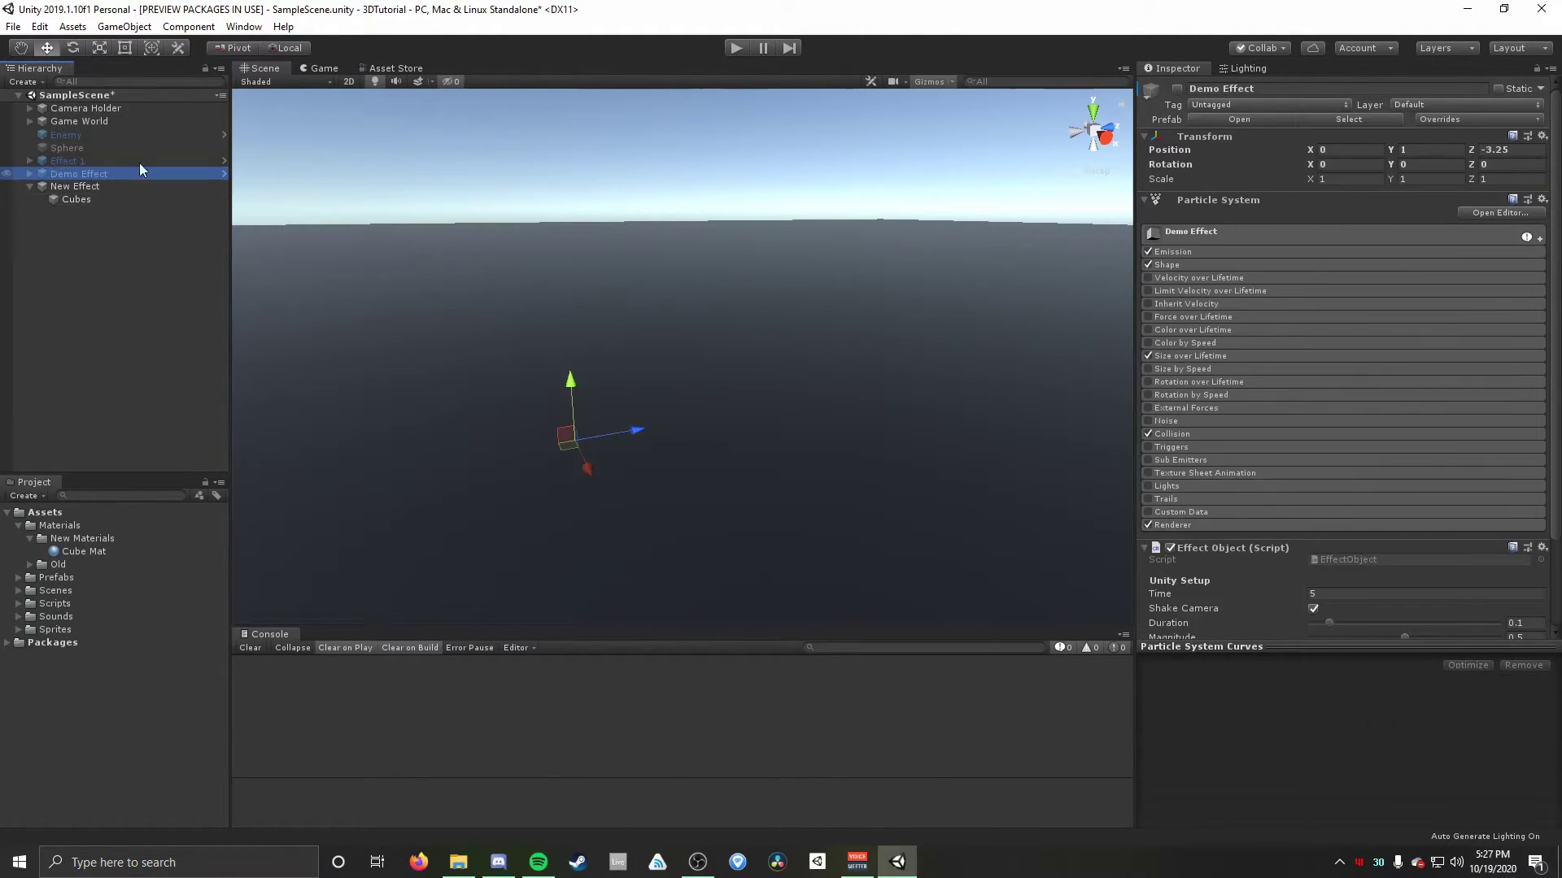
left_click(1177, 88)
left_click(976, 485)
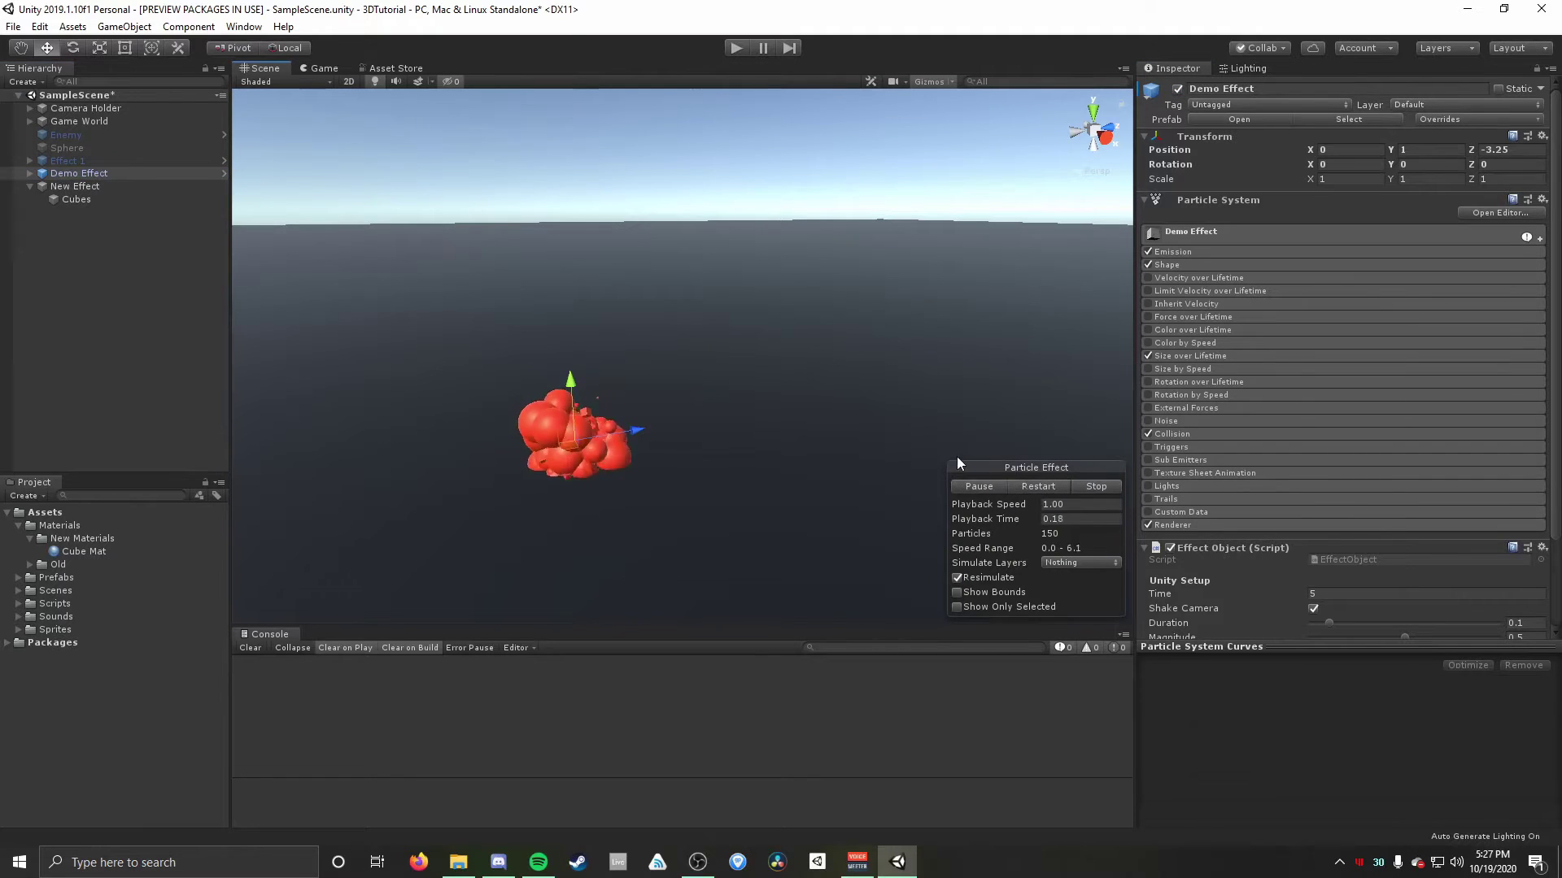
key("f")
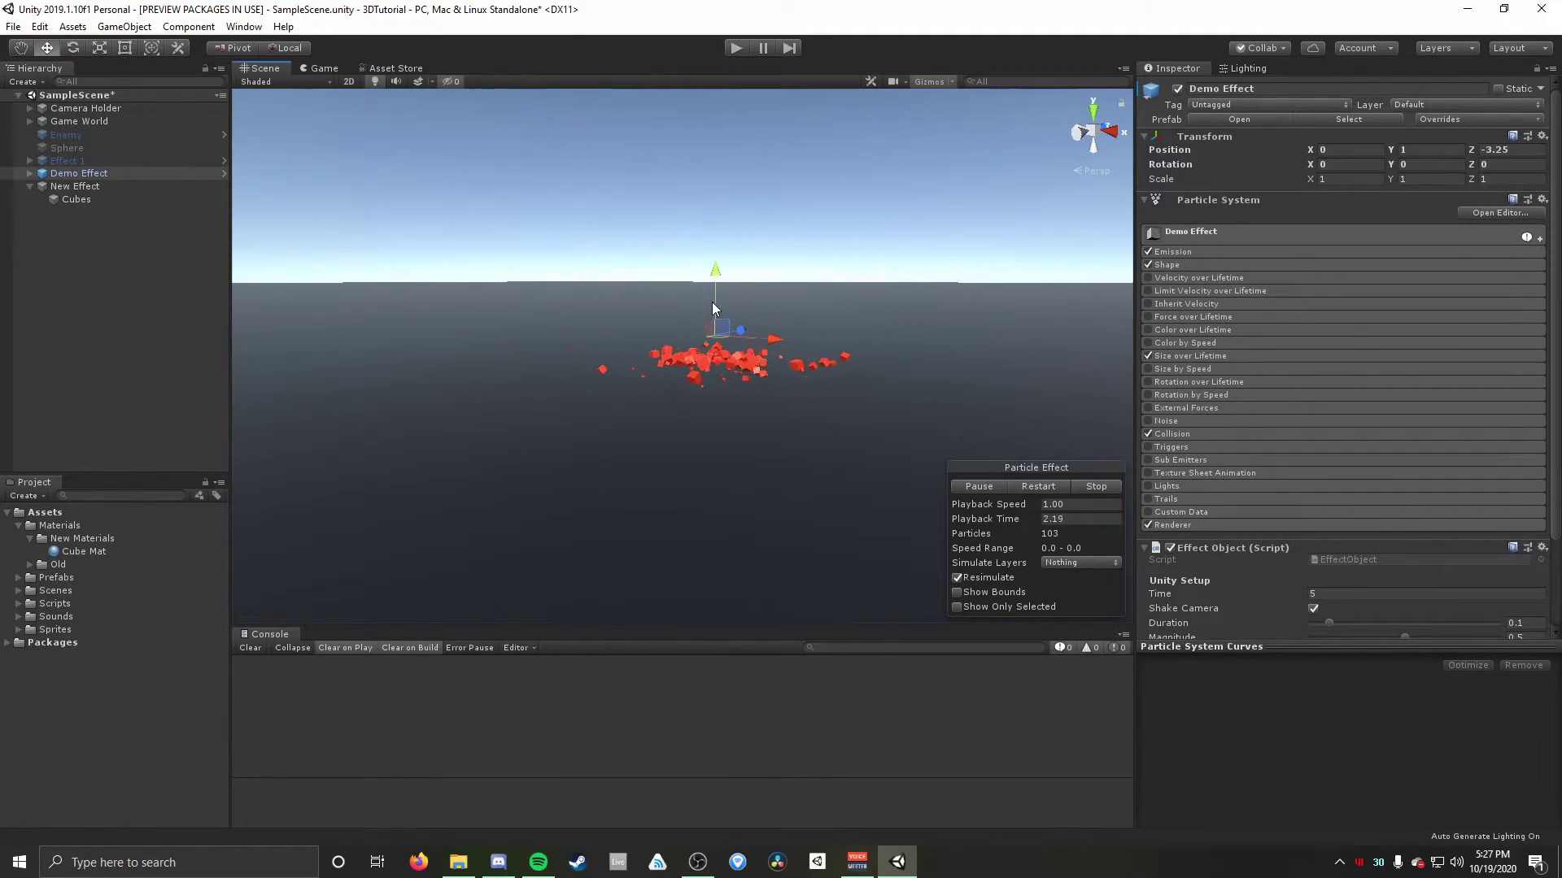
left_click_drag(903, 355, 795, 421, "alt")
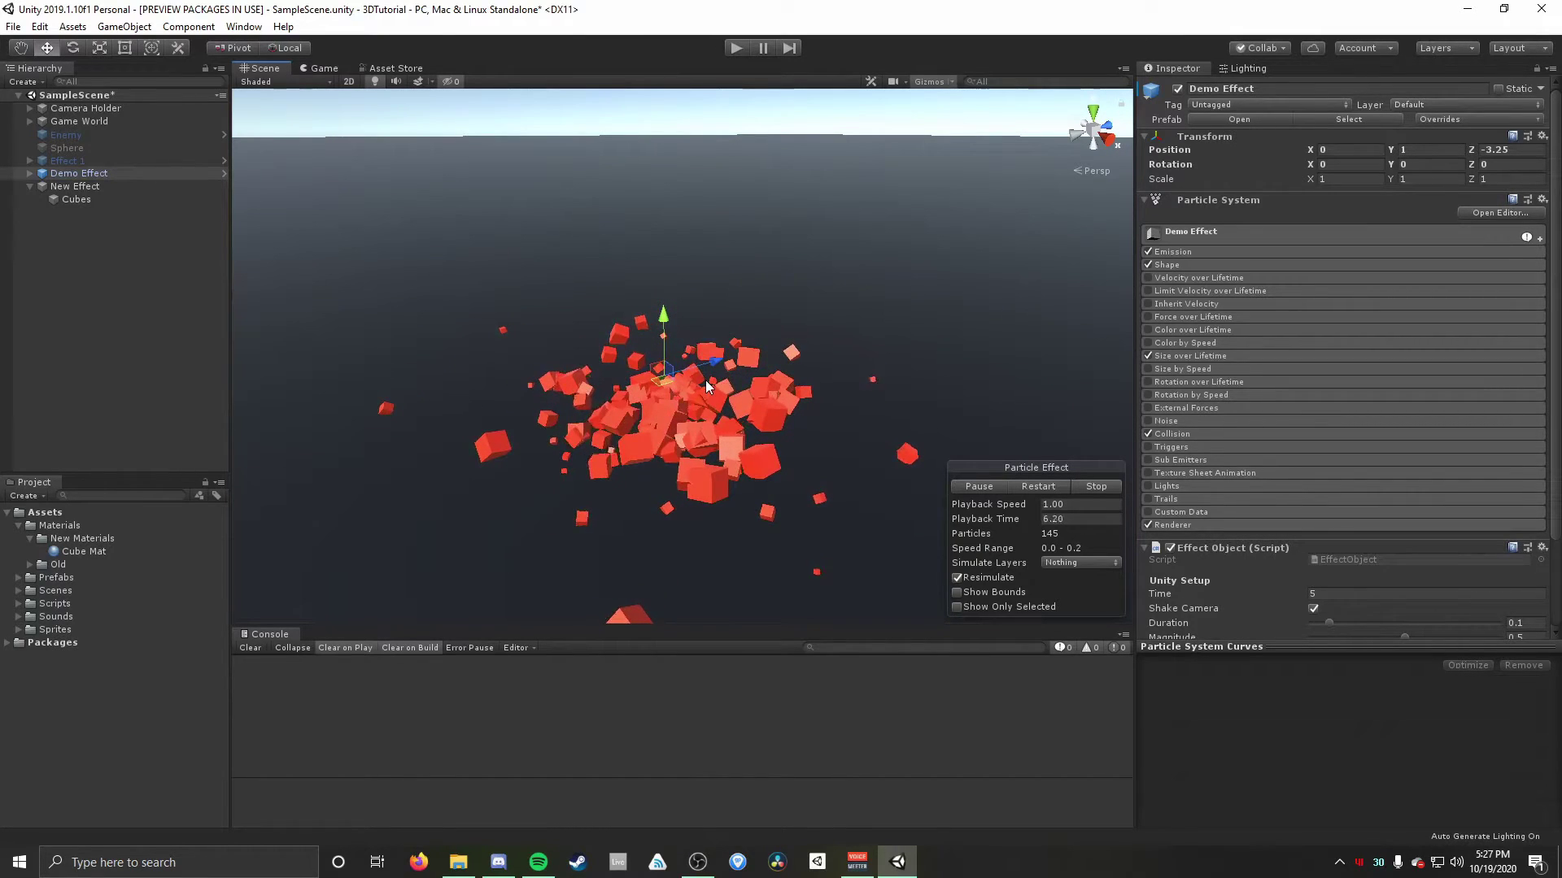
left_click(1096, 486)
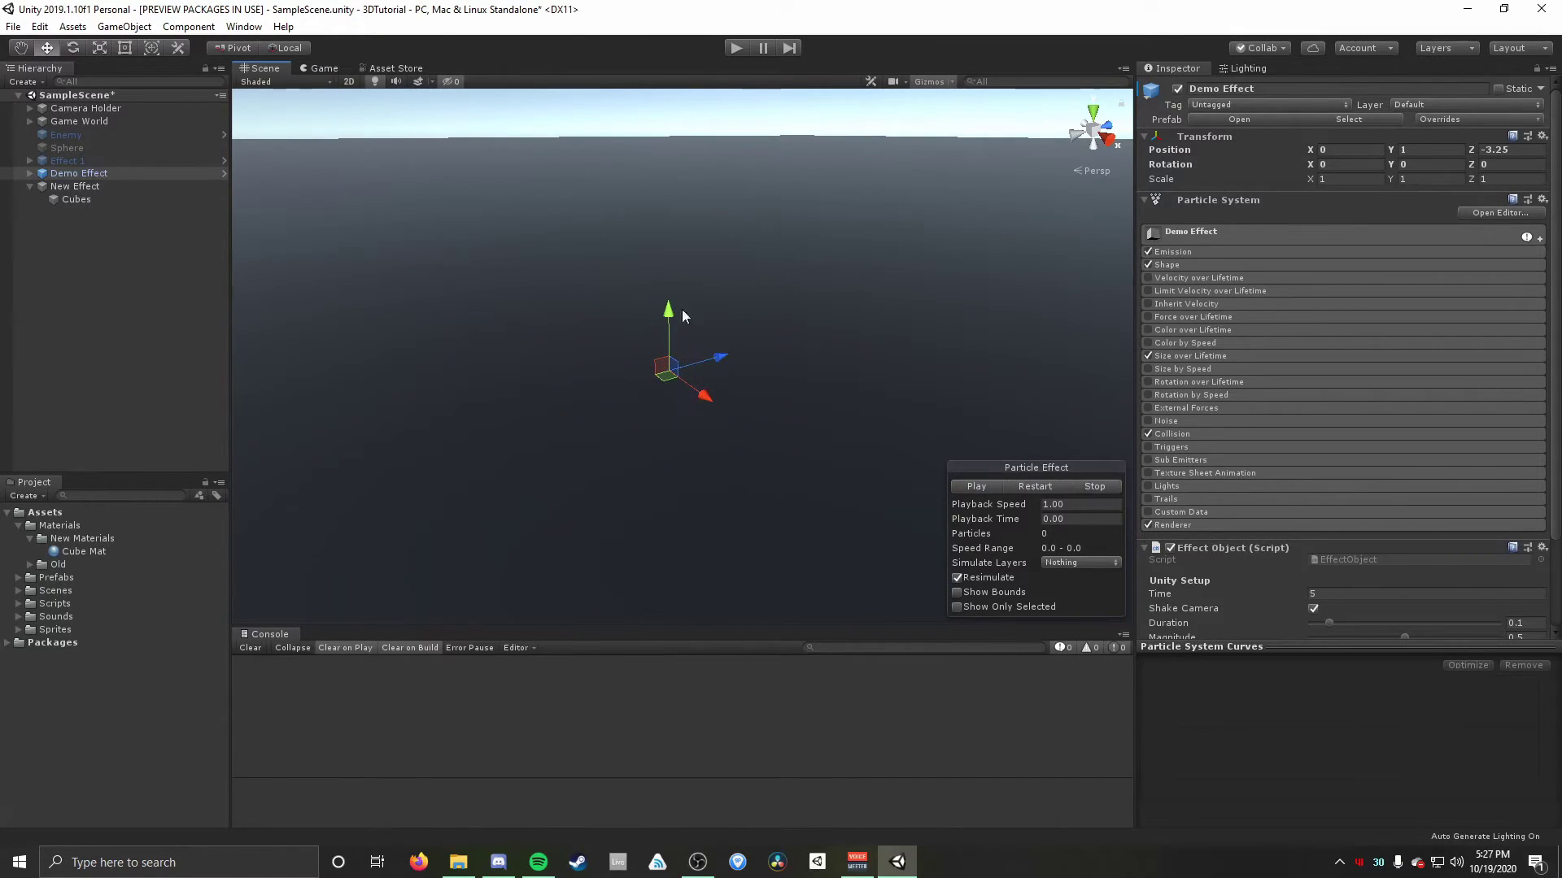
left_click(90, 199)
scroll(703, 205, "up", 2)
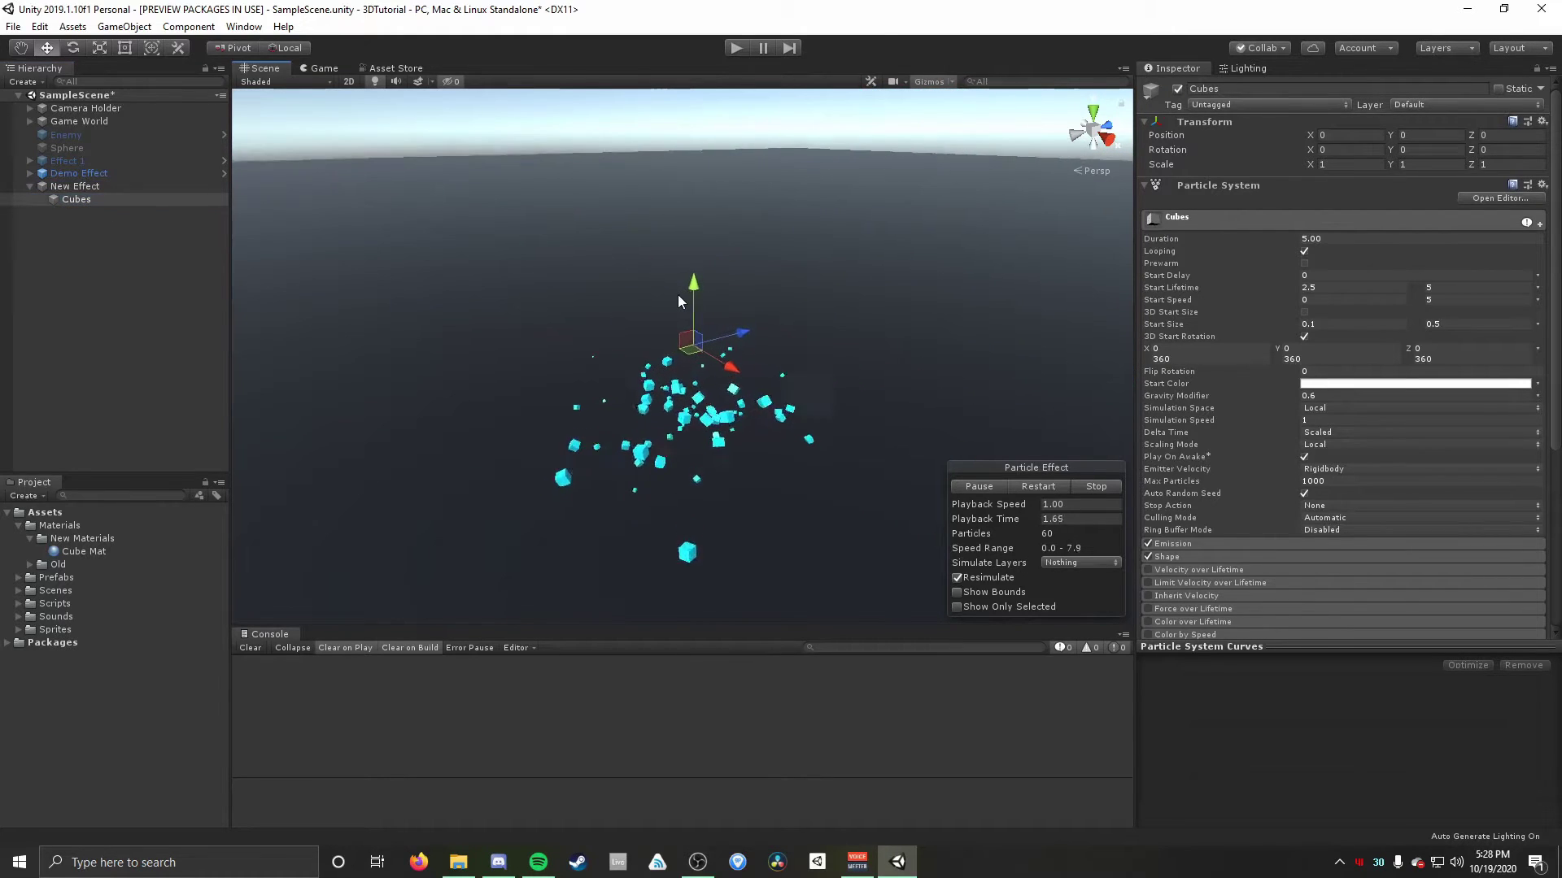
Add a child Particle System under New Effect and restart its preview.
left_click(86, 189)
right_click(85, 187)
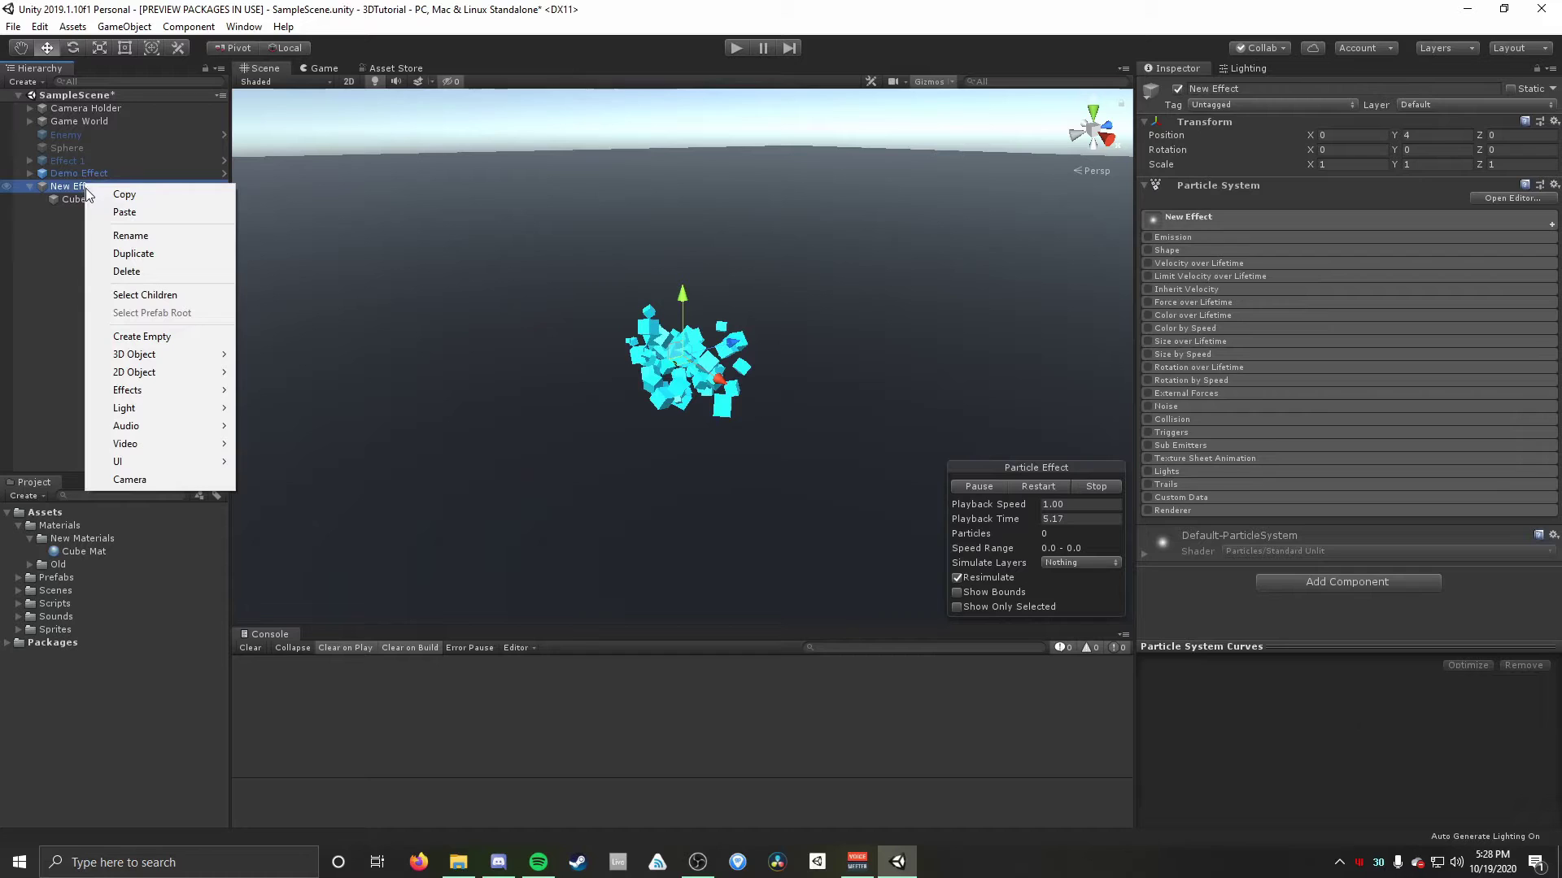
mouse_move(162, 393)
left_click(290, 390)
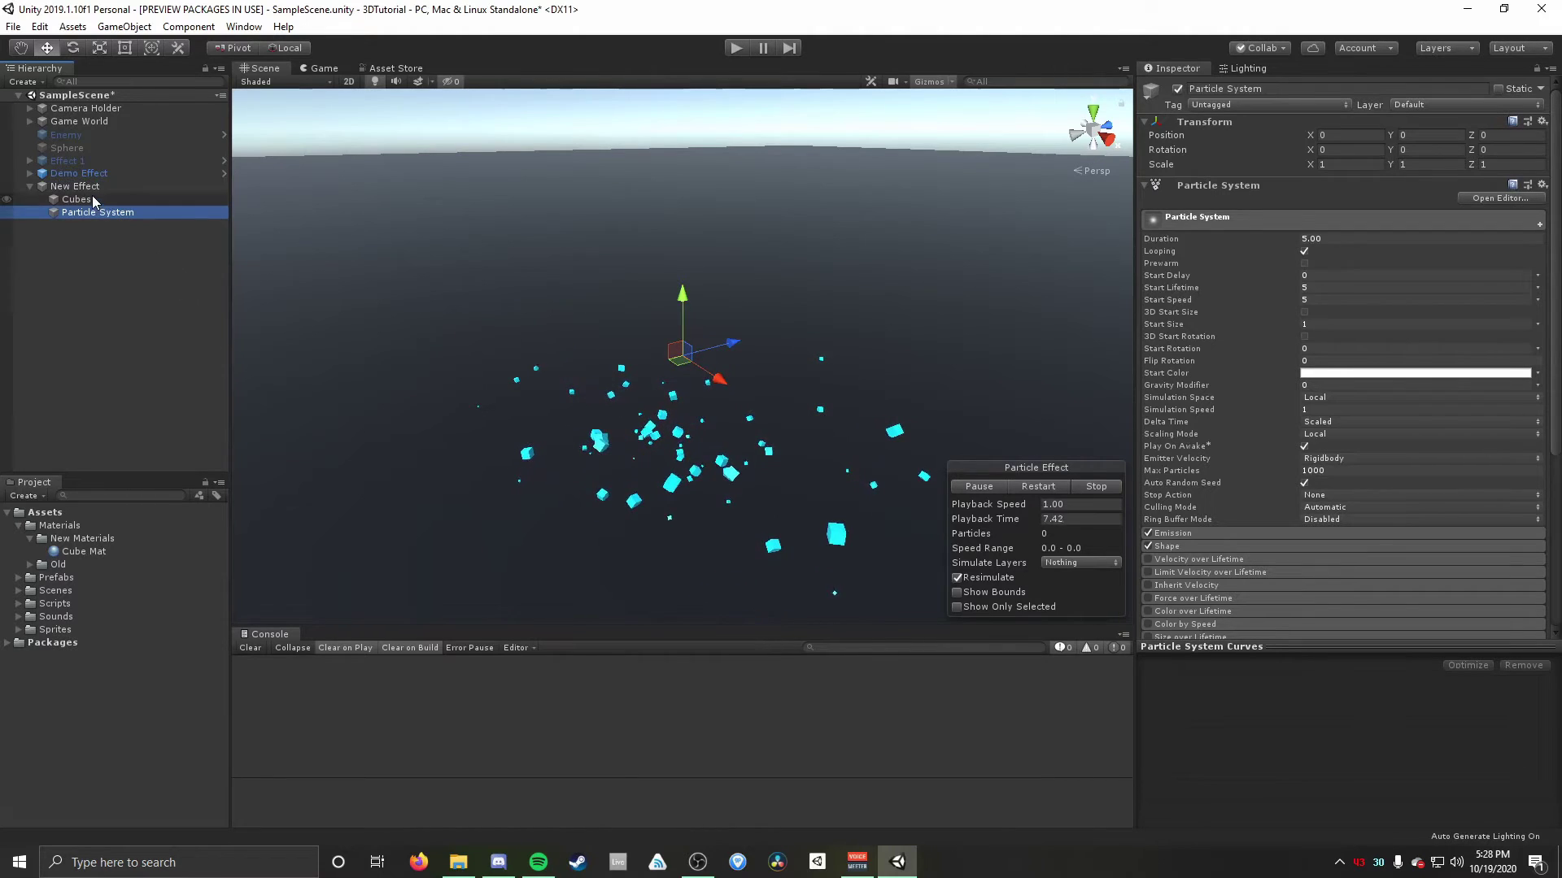
left_click(1243, 217)
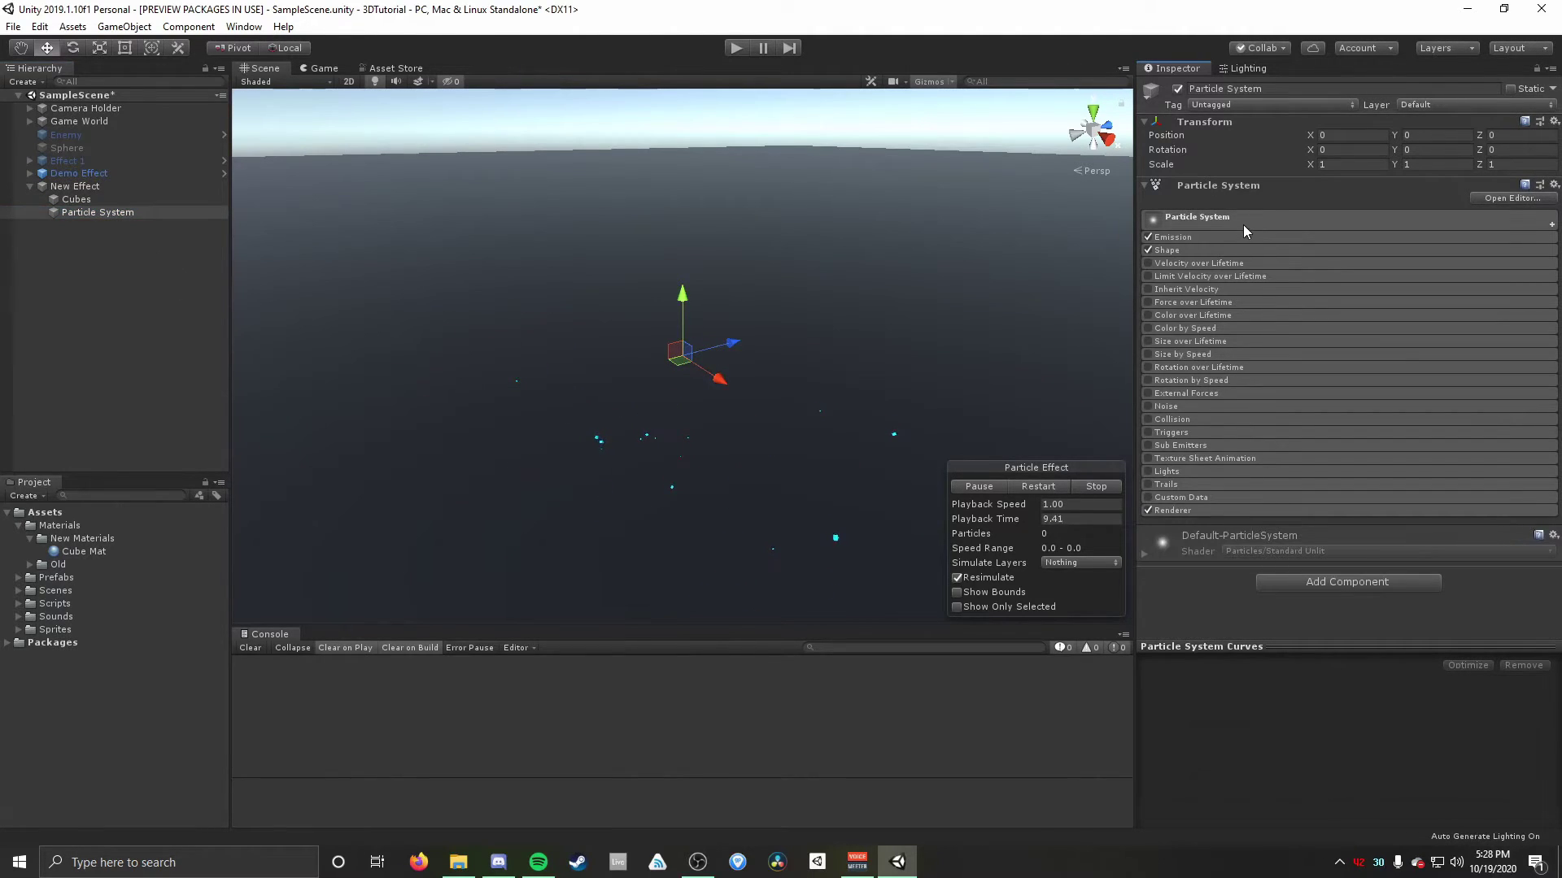
left_click(100, 213)
left_click(1042, 487)
Copy the Cubes Particle System component and paste its values onto the new Particle System.
left_click(75, 186)
left_click(99, 211)
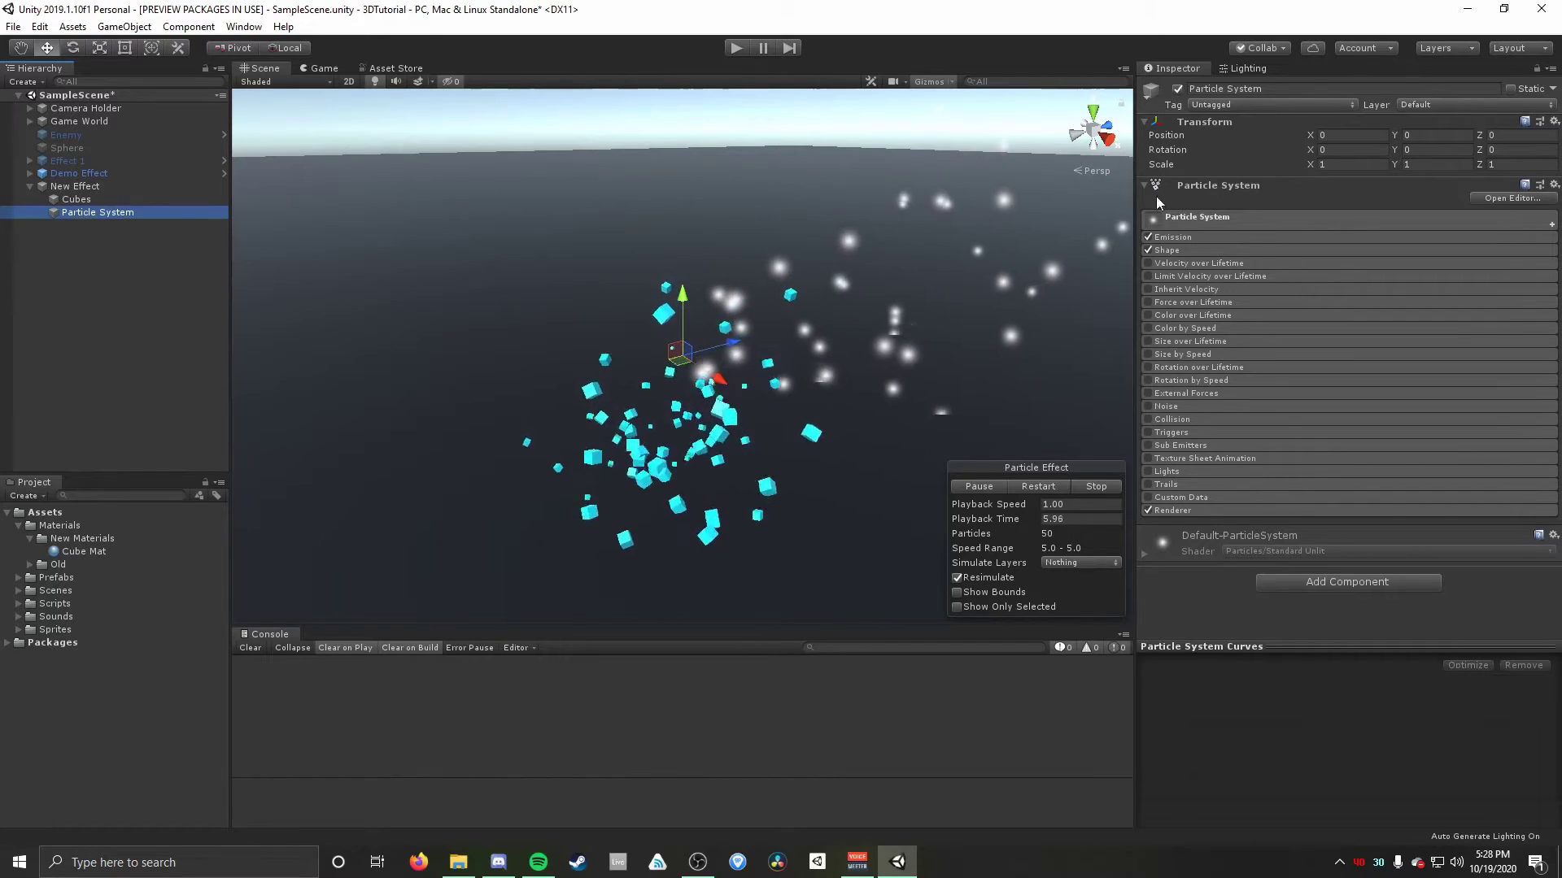
left_click(76, 199)
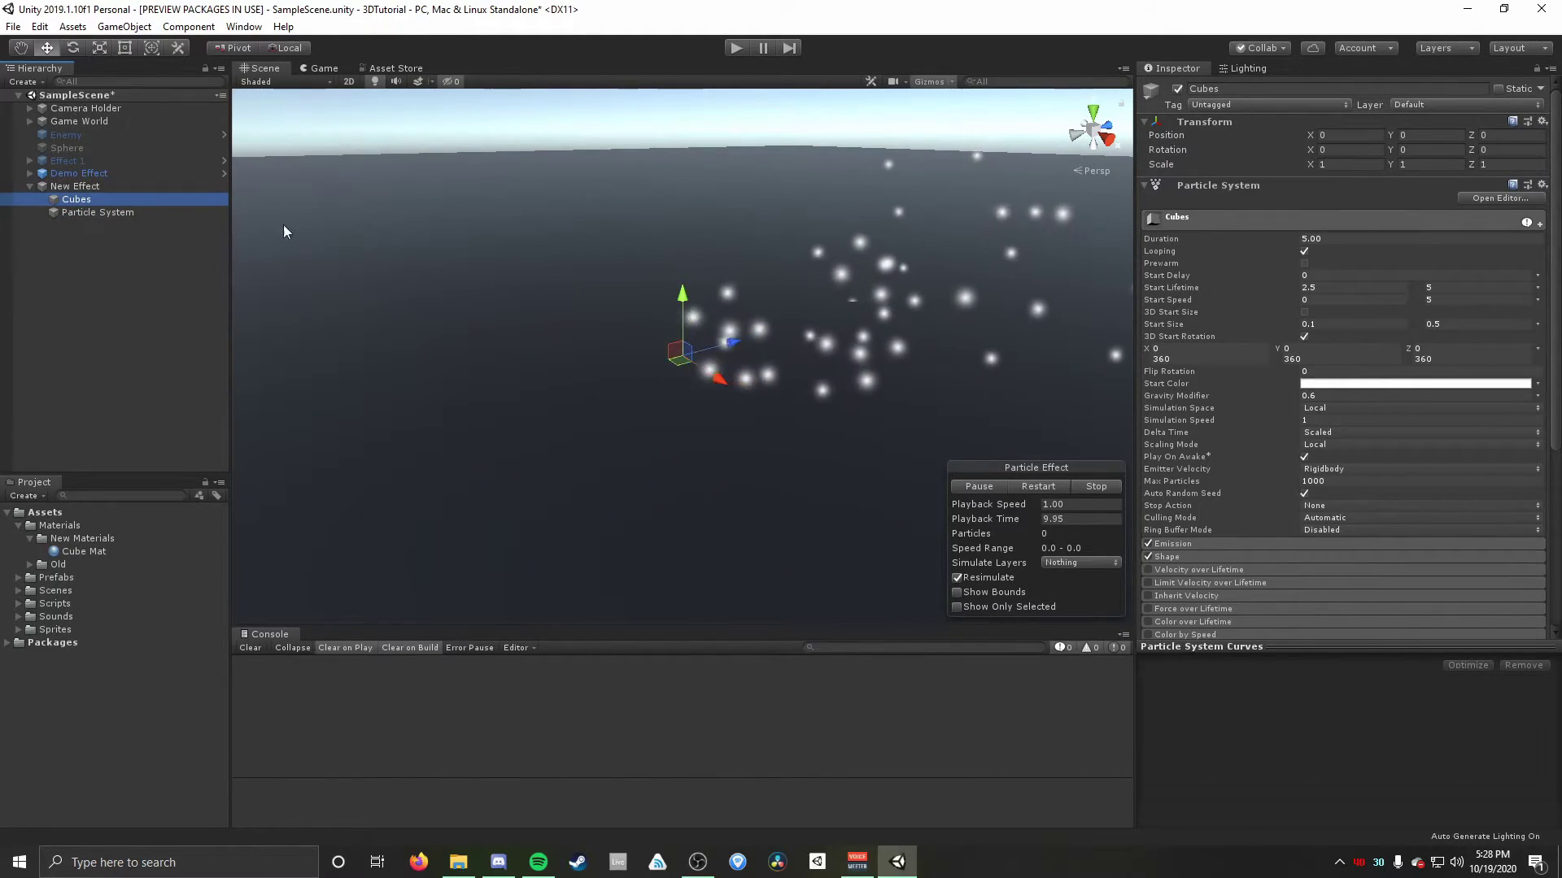
right_click(1200, 185)
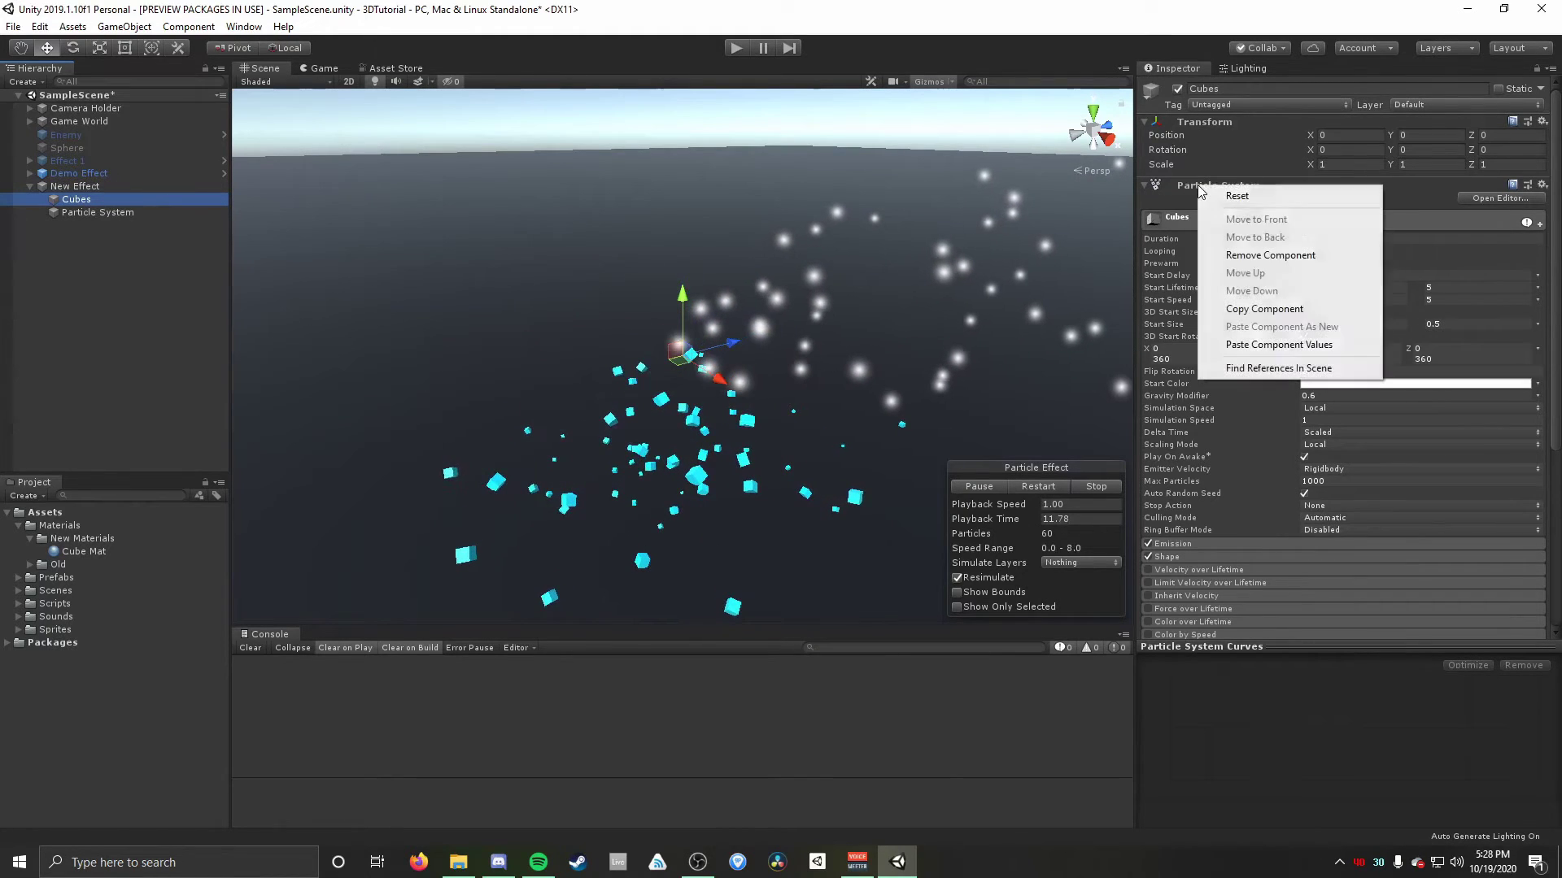
left_click(1259, 309)
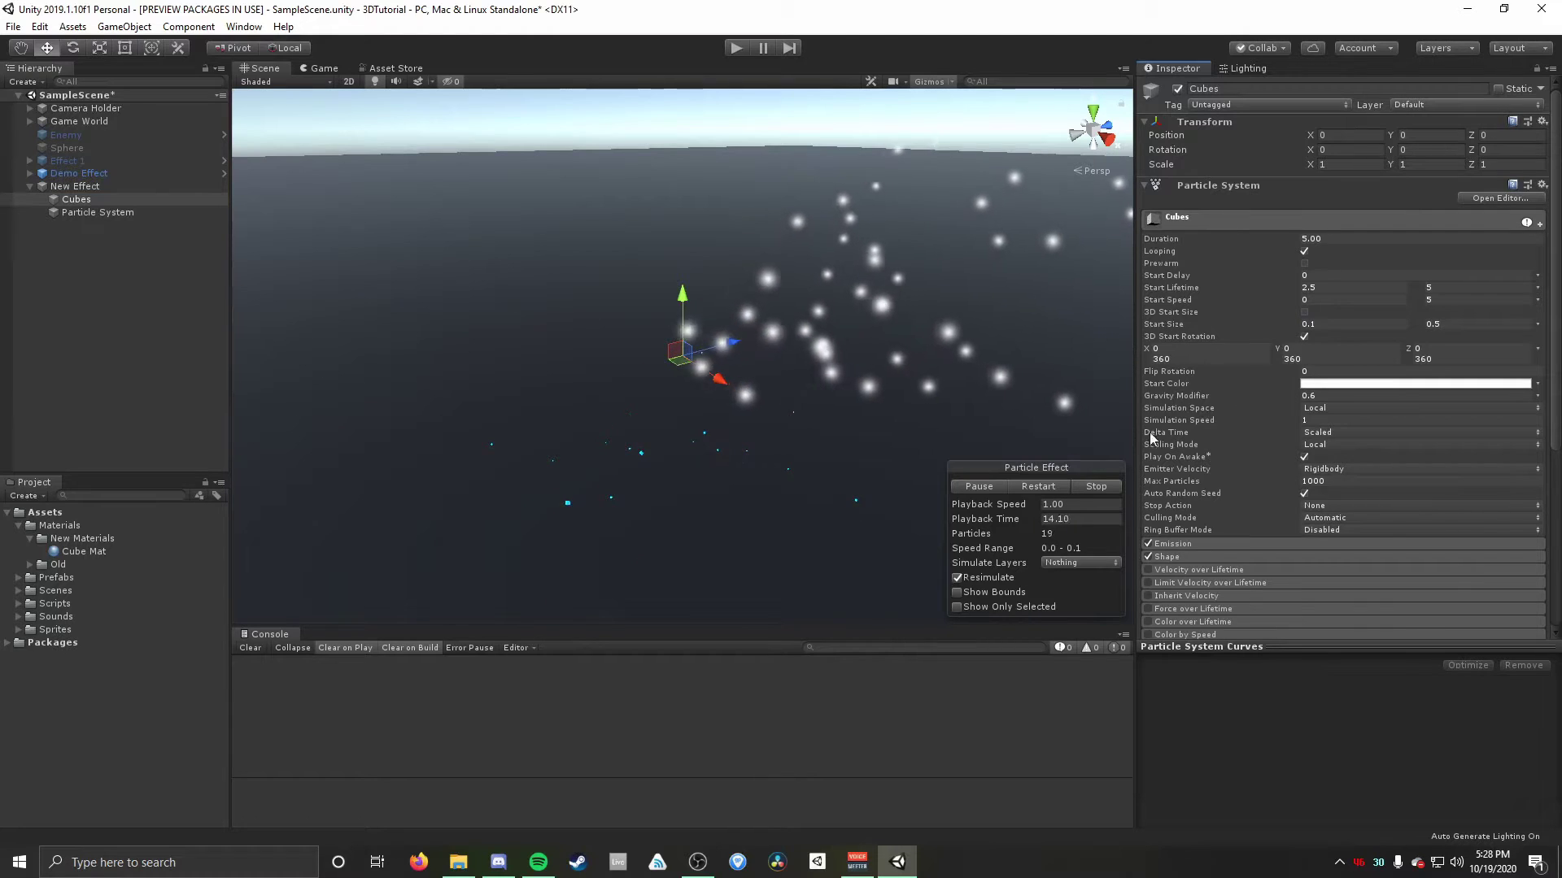
left_click(148, 212)
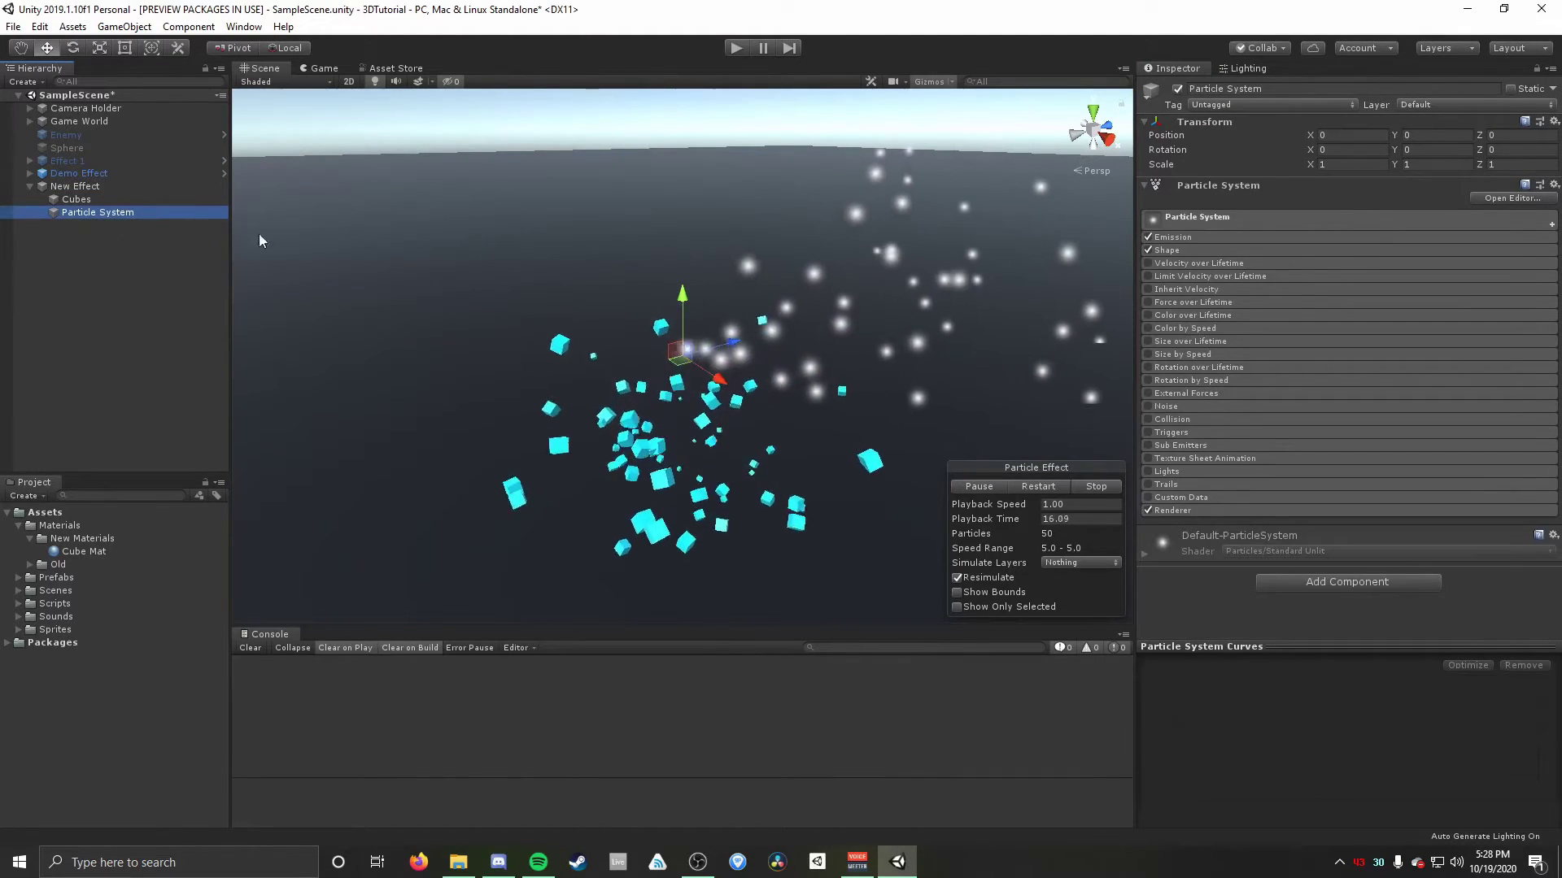
right_click(1224, 186)
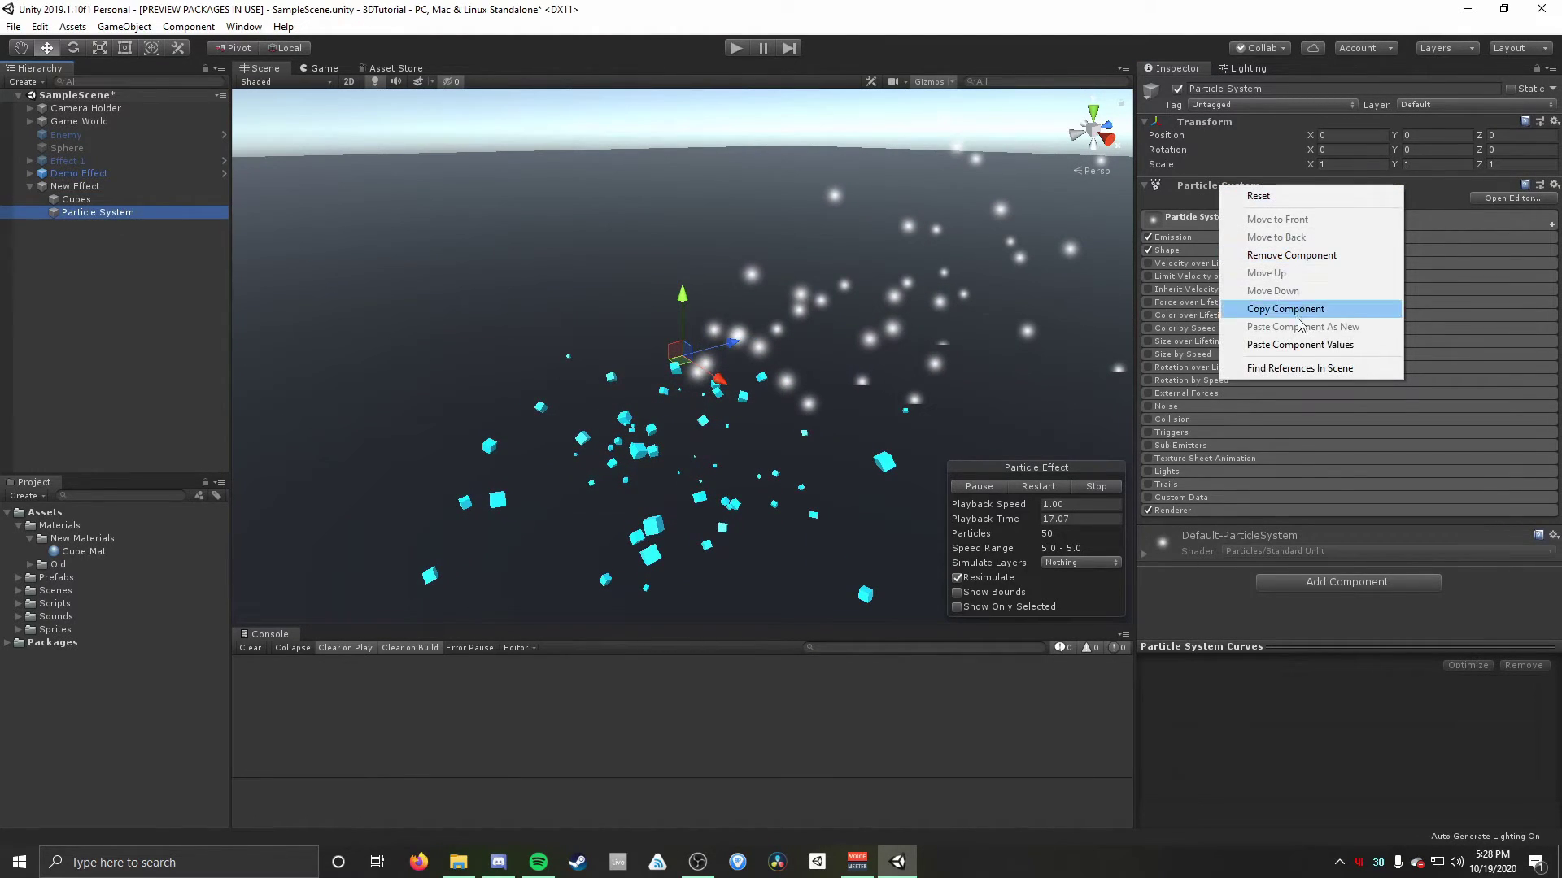
left_click(1299, 345)
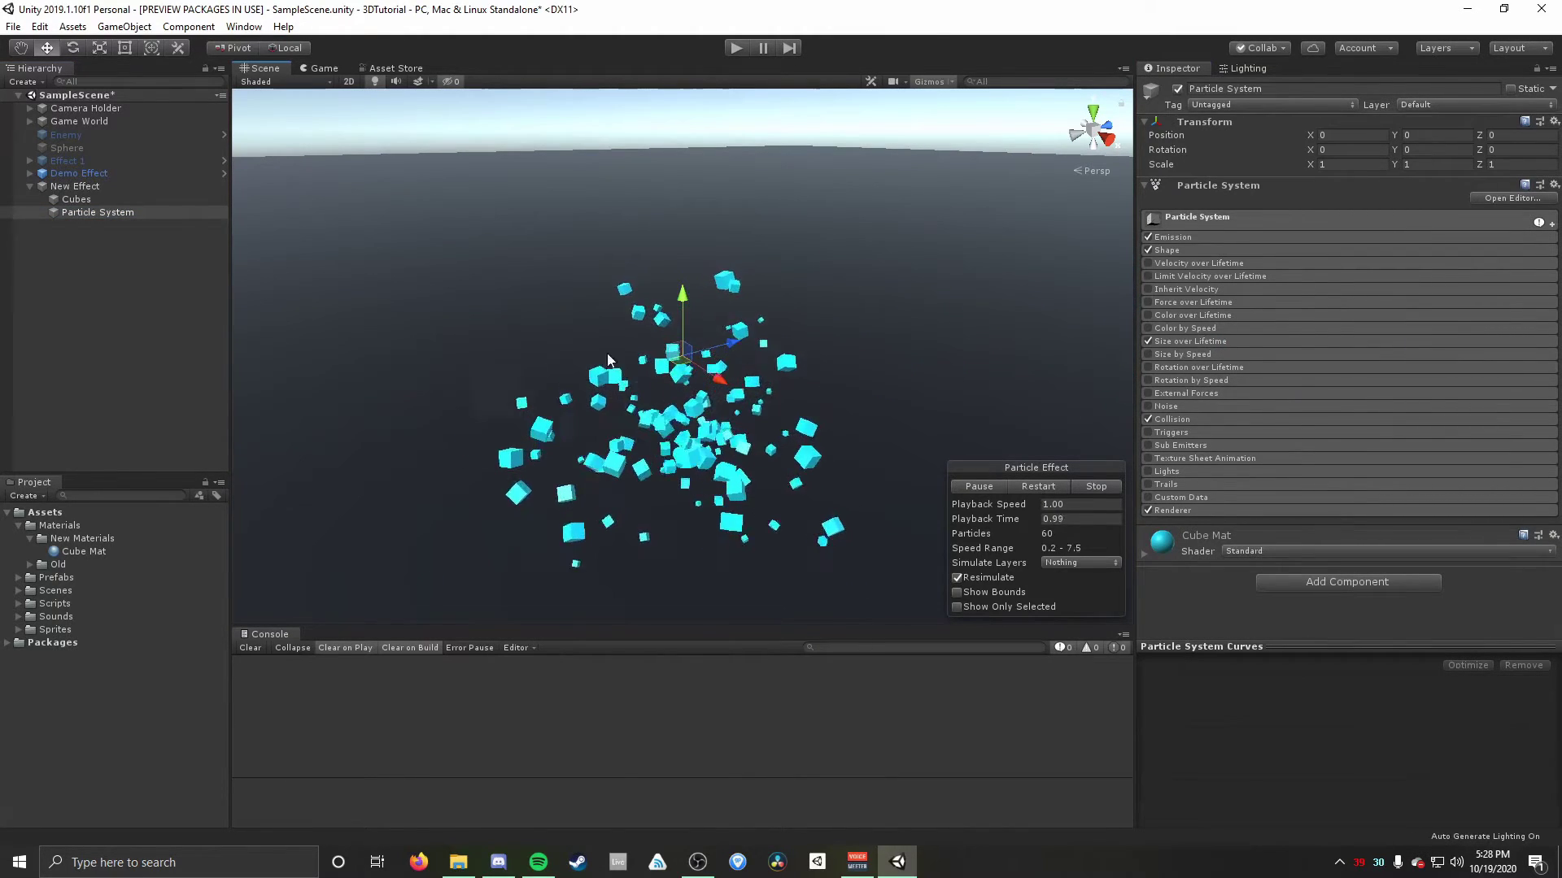
Disable the Cubes object and start renaming the new Particle System.
left_click(101, 199)
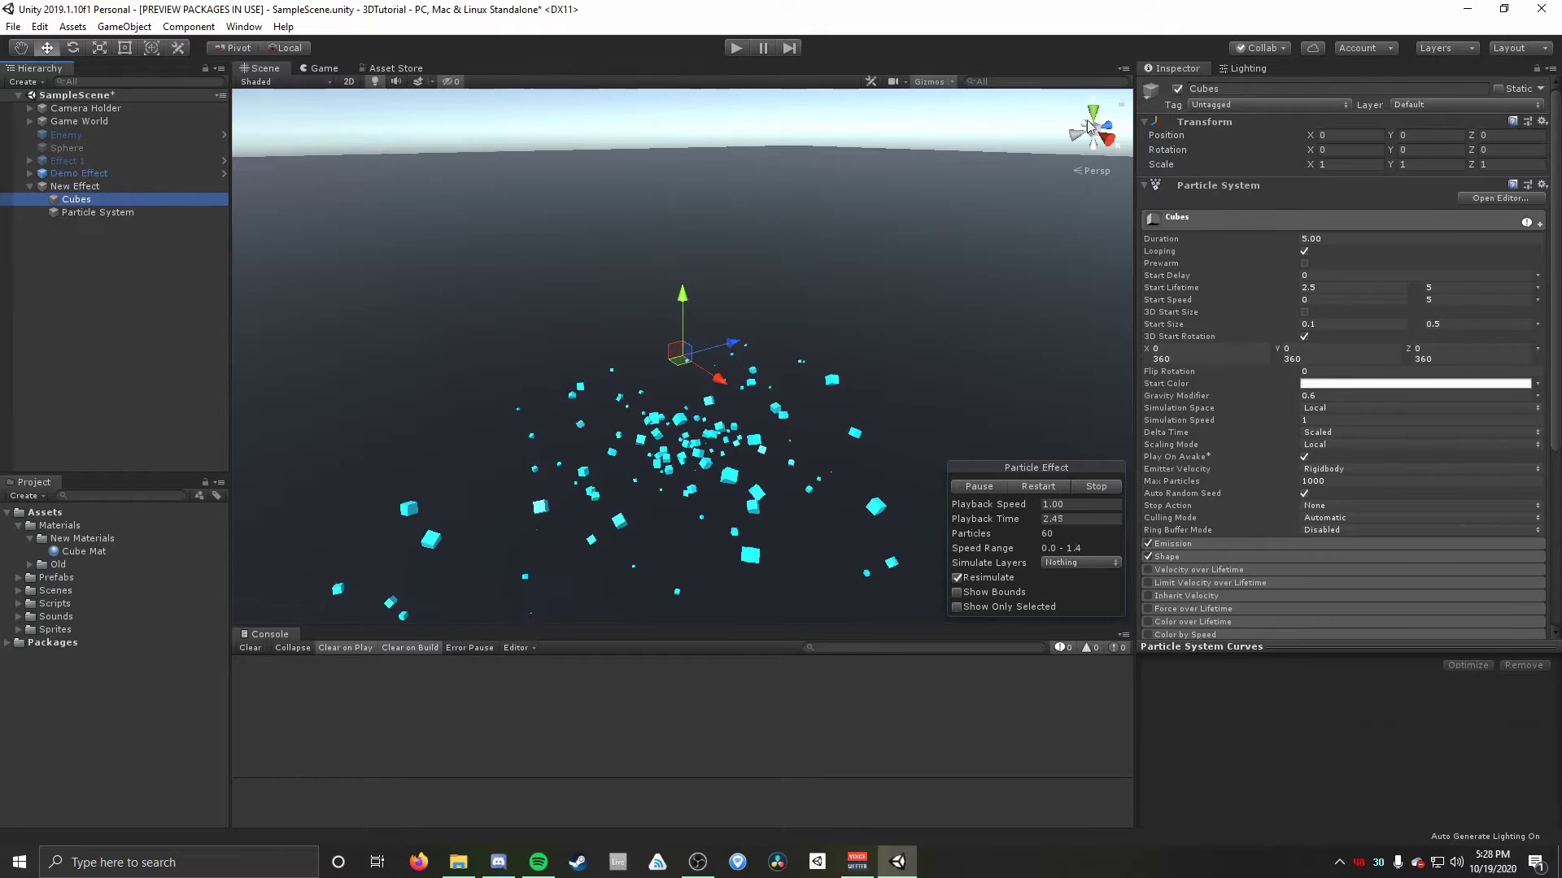
left_click(1177, 88)
left_click(96, 213)
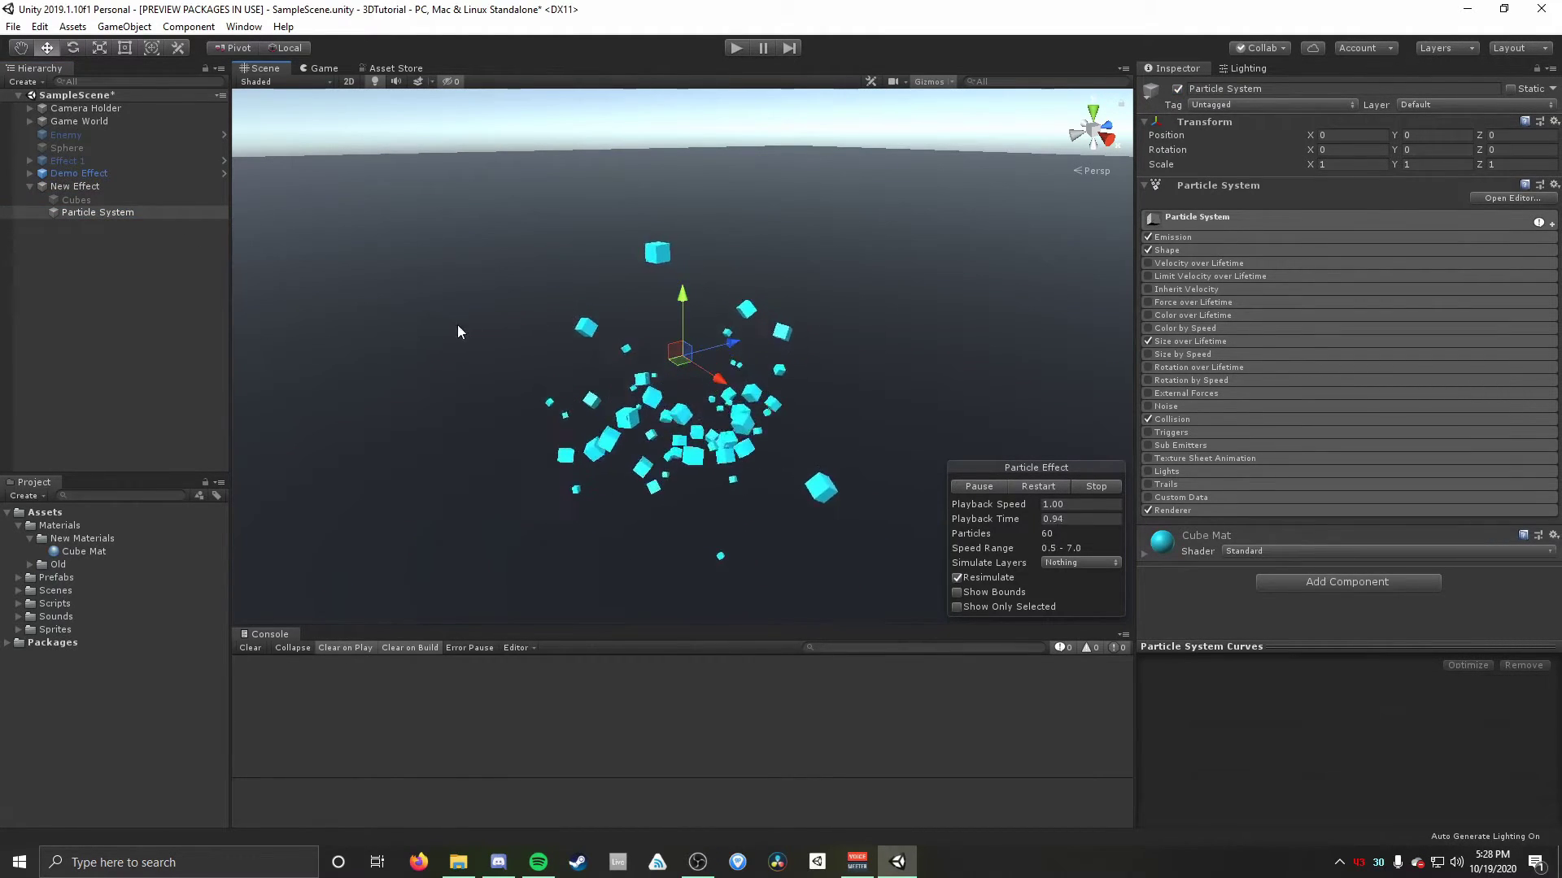
left_click(107, 213)
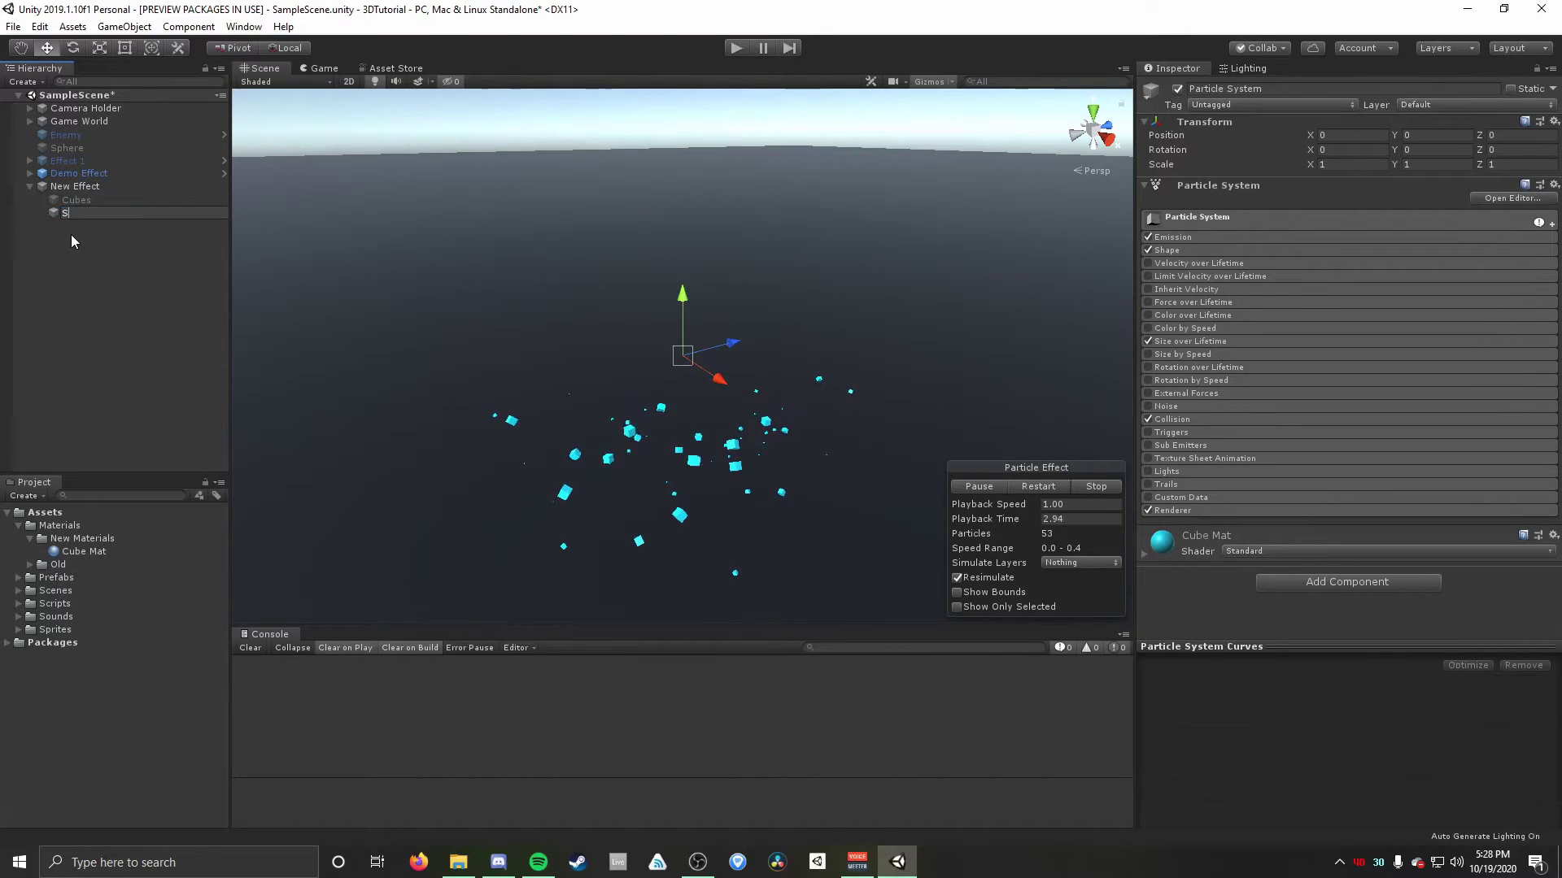